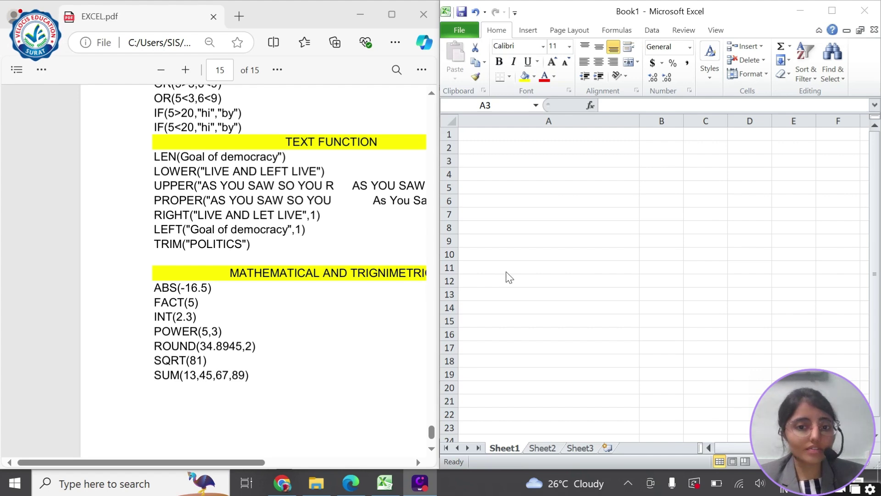
# Enter the first Date & Time example from the PDF, =DATE(99,4,10), in cell A2
pyautogui.scroll(5, 294, 275)
pyautogui.scroll(2, 287, 289)
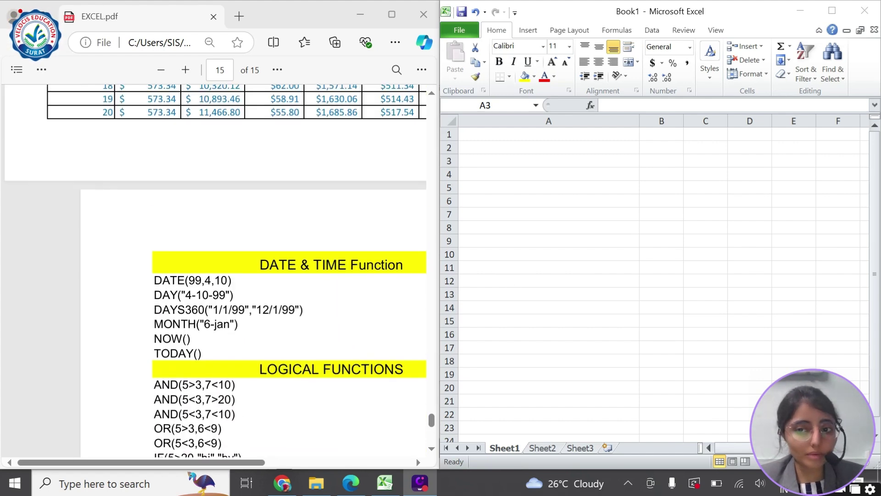
pyautogui.scroll(-3, 287, 290)
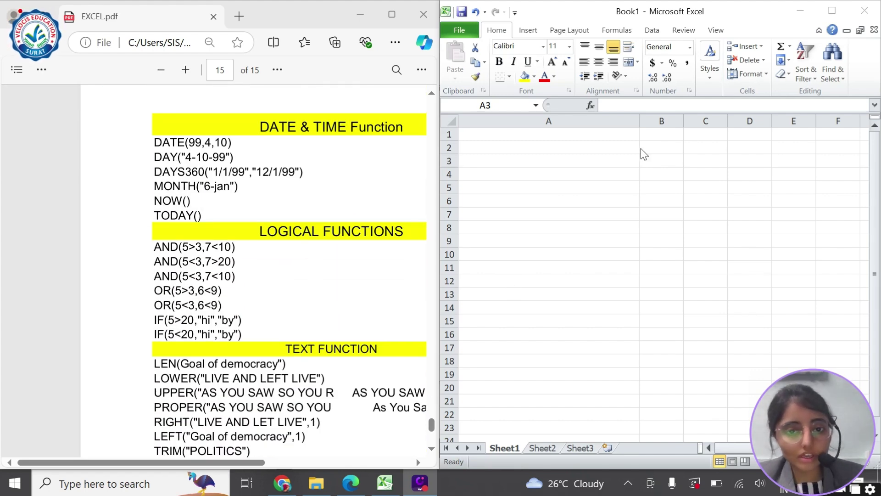
pyautogui.click(571, 161)
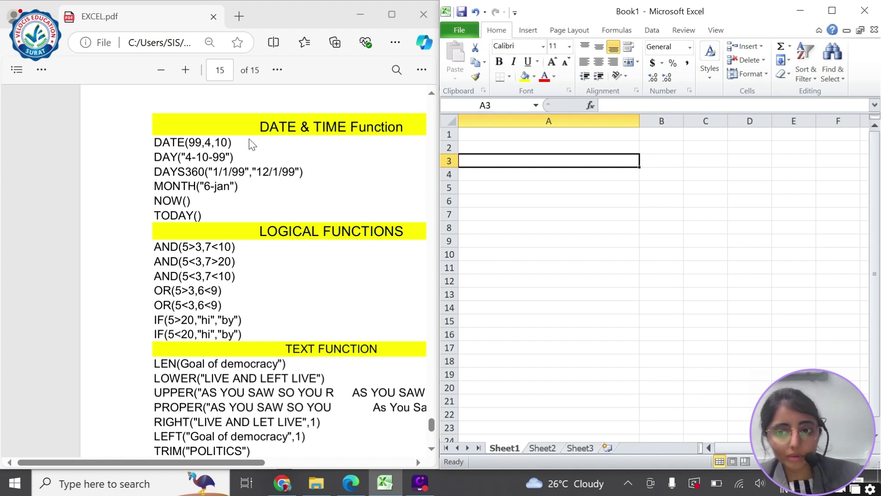
pyautogui.click(527, 146)
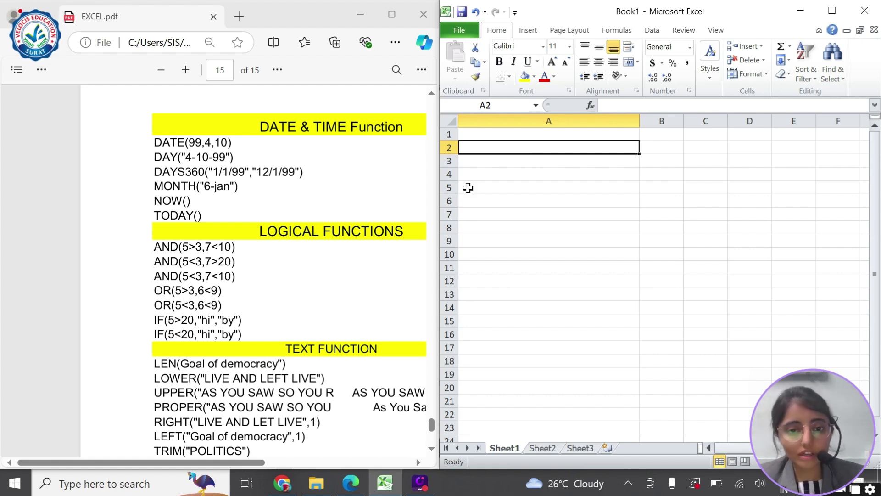
pyautogui.write('=')
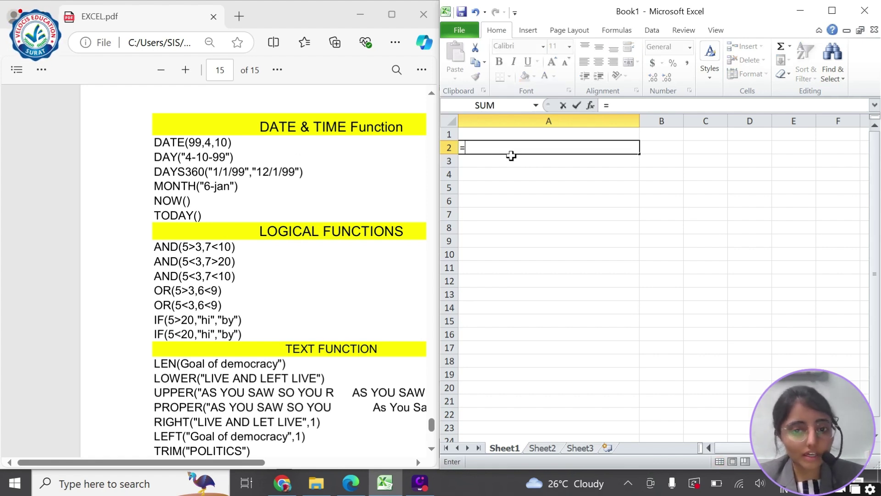
pyautogui.write('DATE')
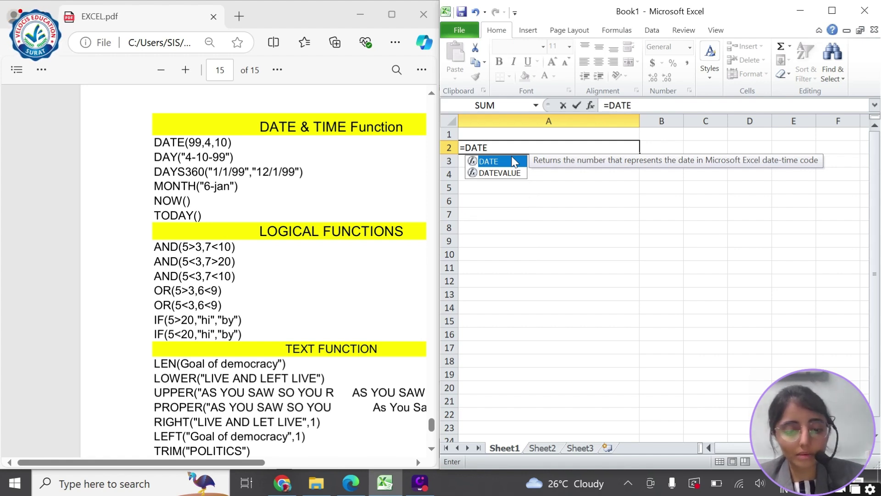
pyautogui.doubleClick(488, 161)
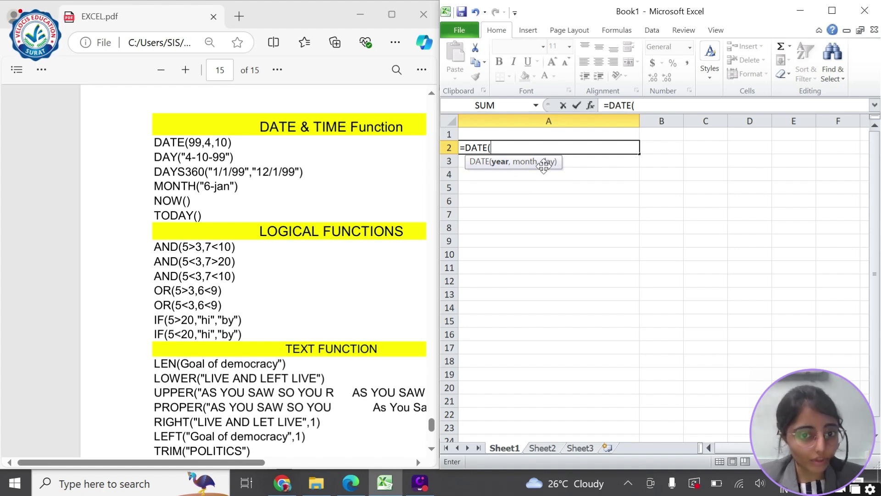
pyautogui.write('99,4')
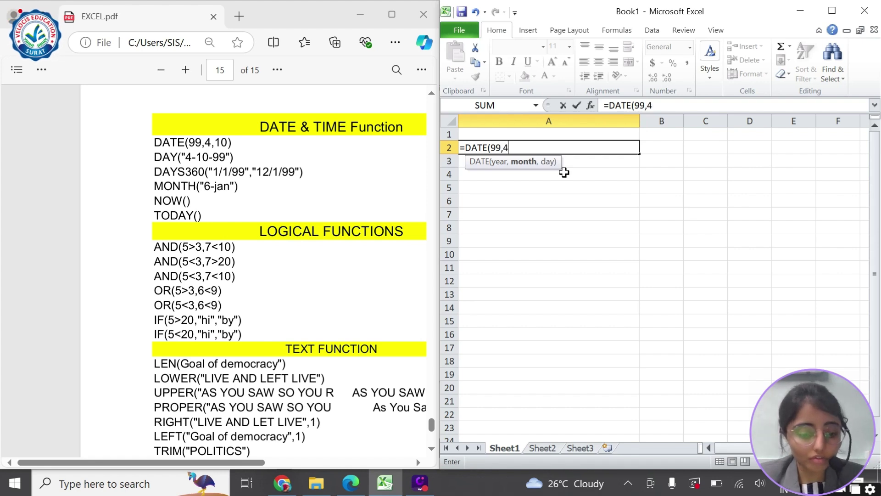
pyautogui.write(',10')
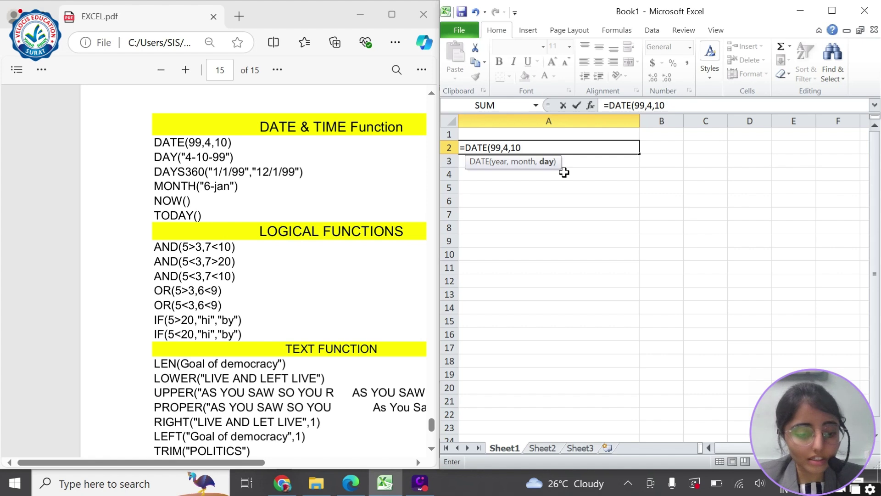
pyautogui.write(')')
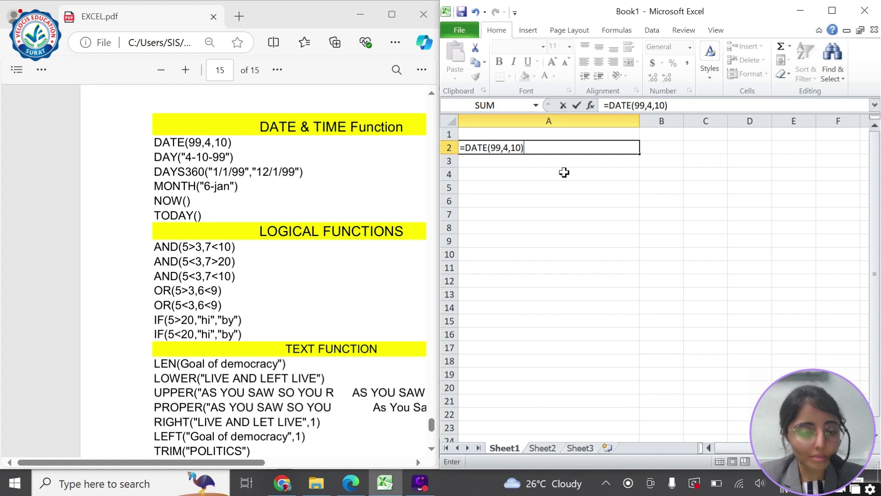
pyautogui.press('Return')
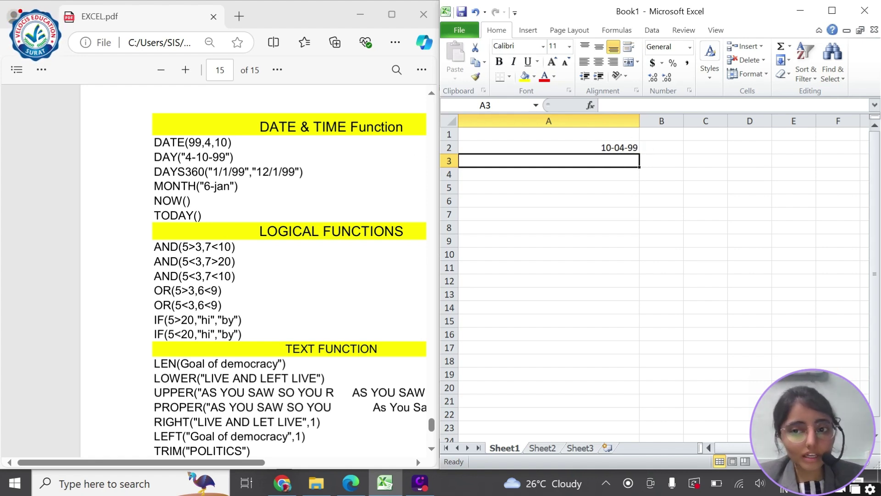
# Highlight the DAY example in the PDF, and enter =DAY("4-10-99") in cell A3 of the Excel sheet
pyautogui.click(149, 153)
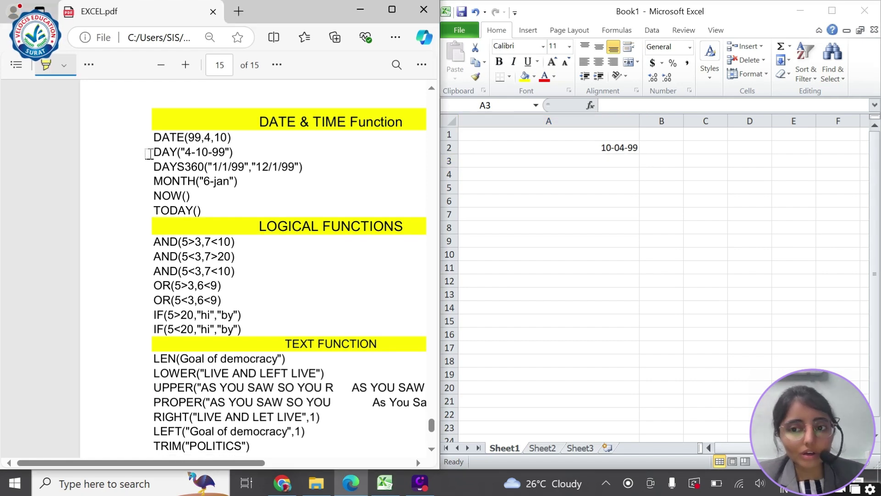
pyautogui.moveTo(149, 152); pyautogui.dragTo(233, 153)
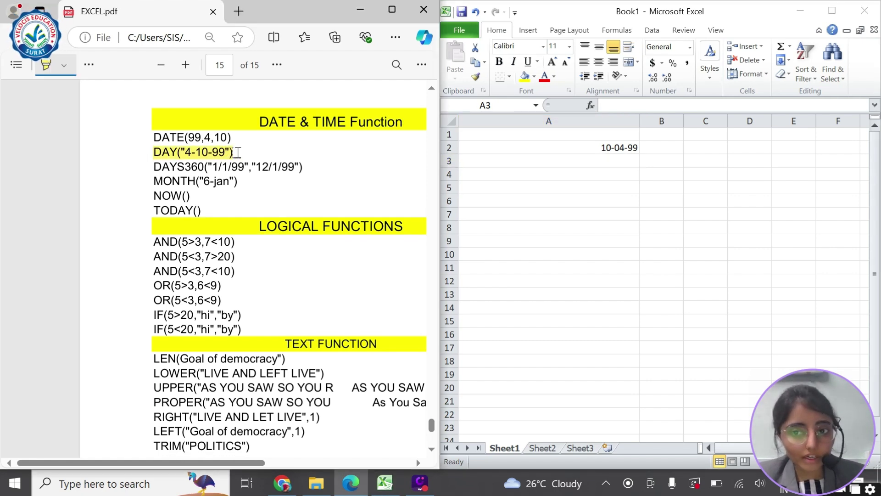
pyautogui.click(519, 159)
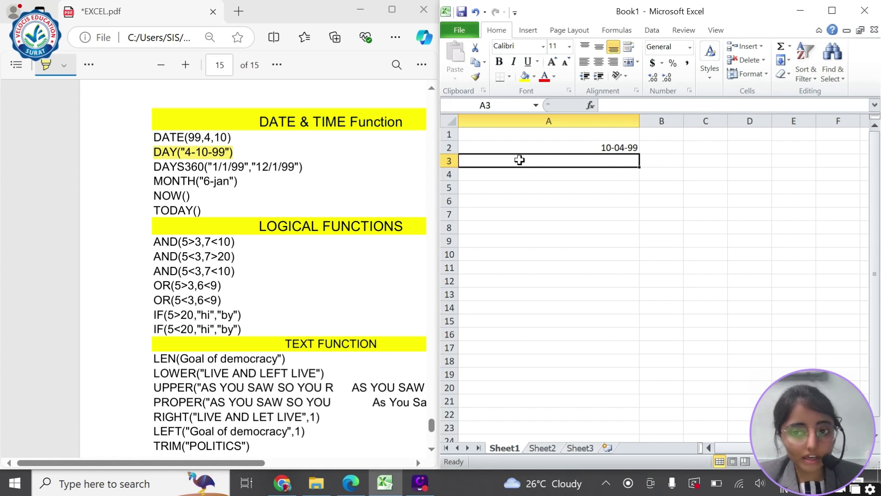
pyautogui.write('=')
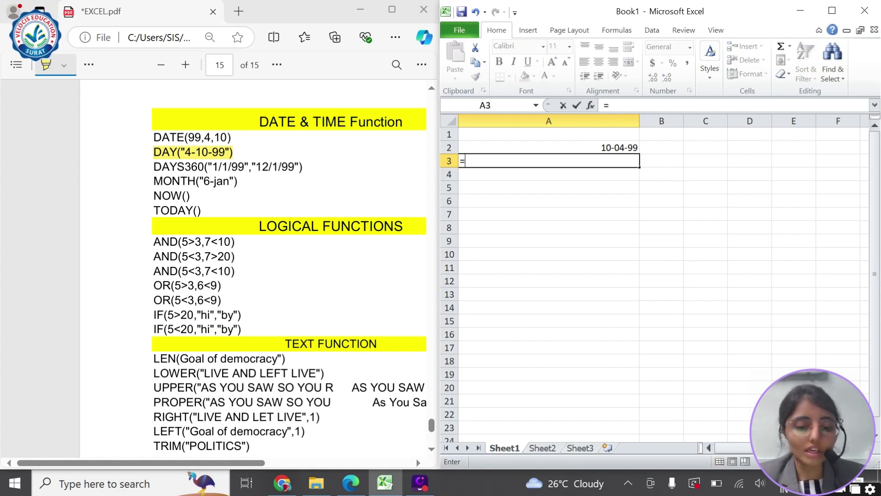
pyautogui.write('DAY')
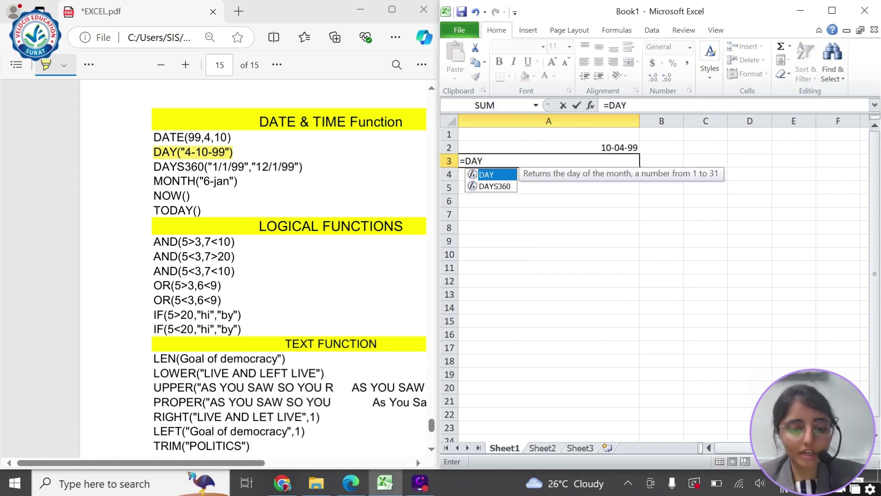
pyautogui.write('("')
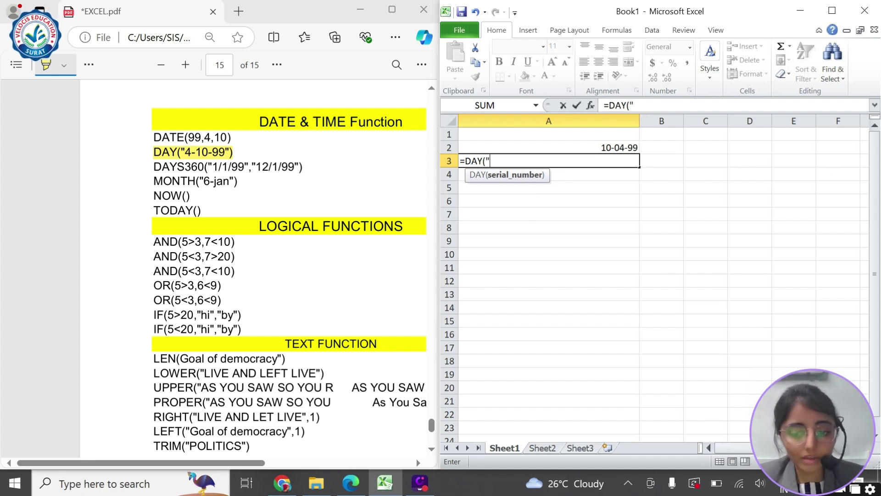
pyautogui.write('4-1')
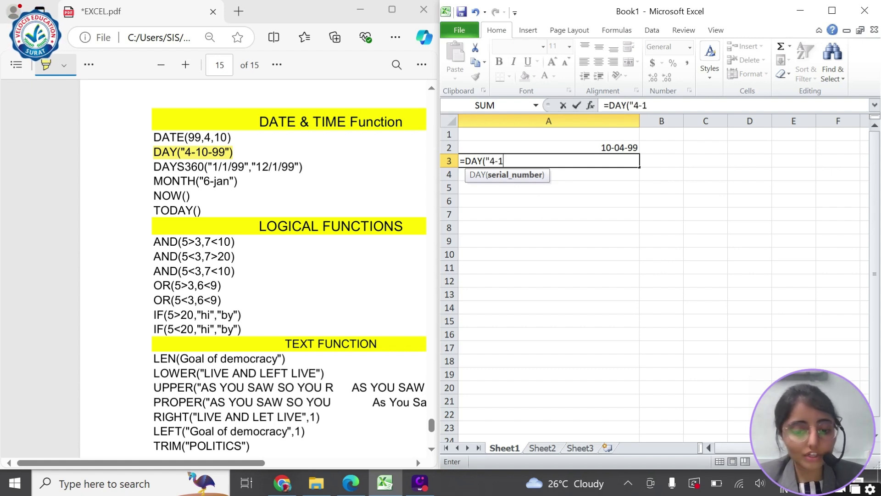
pyautogui.write('0-99")')
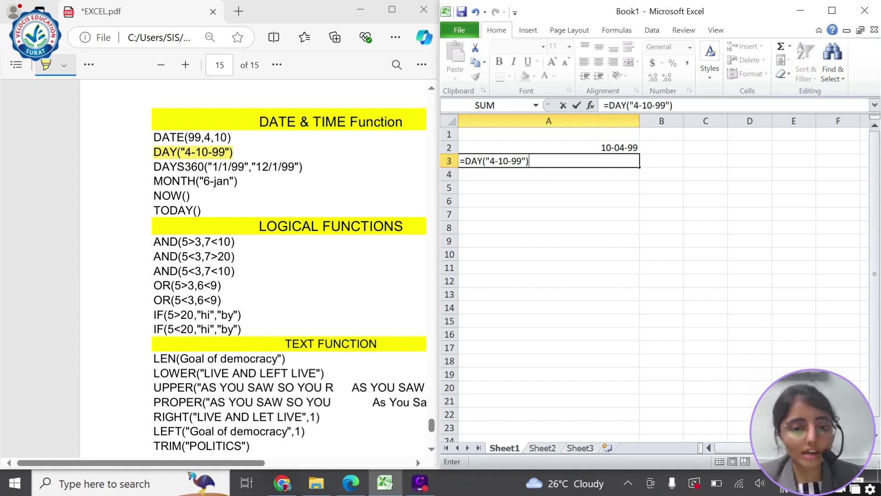
pyautogui.press('Return')
# Open the DAY formula in cell A3 to review its argument, and close it without editing
pyautogui.click(529, 161)
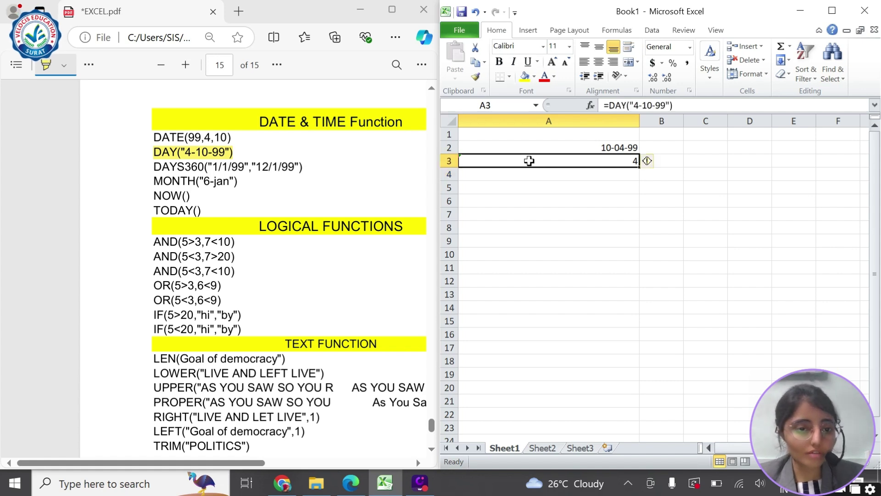
pyautogui.doubleClick(529, 160)
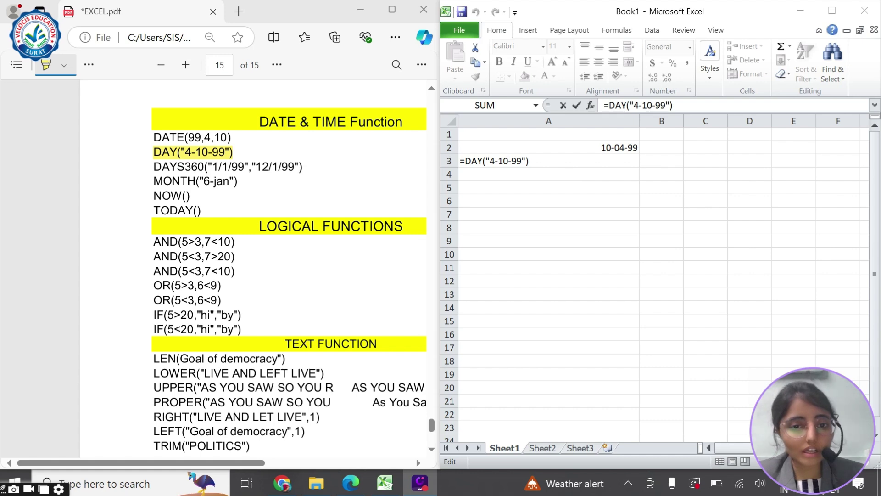
pyautogui.click(571, 180)
pyautogui.press('Return')
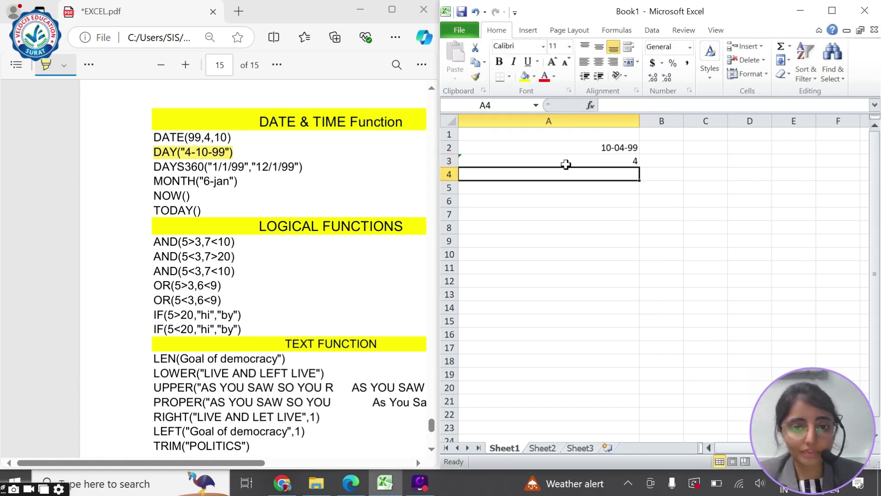
# Switch to the PDF and highlight the DAYS360("1/1/99","12/1/99") example, including its two dates
pyautogui.click(151, 166)
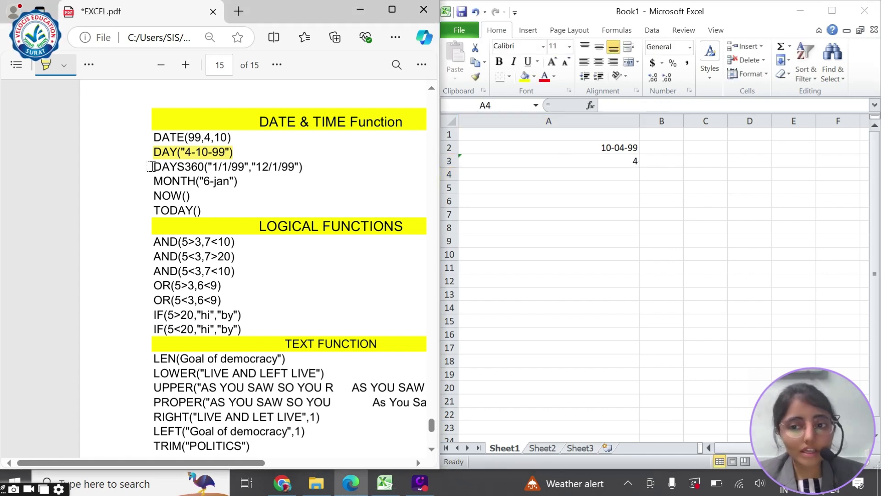
pyautogui.moveTo(151, 166); pyautogui.dragTo(303, 168)
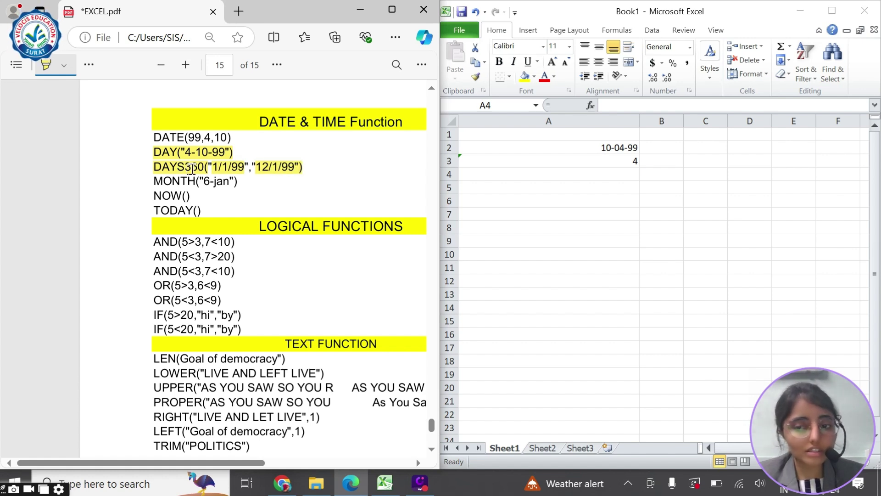
pyautogui.scroll(-1, 282, 182)
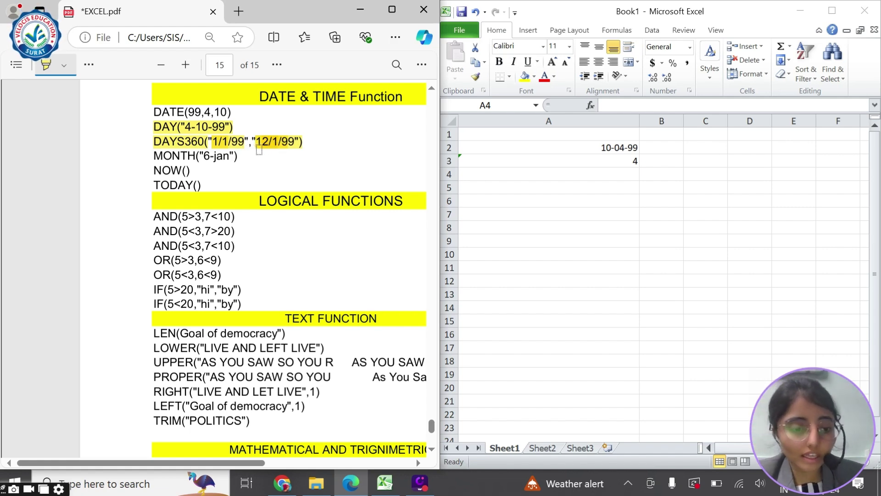
# Switch to the Excel sheet and write the formula =DAYS360("1/1/99","12/1/99") in cell A4, leaving it open for editing
pyautogui.click(564, 171)
pyautogui.write('=DAY')
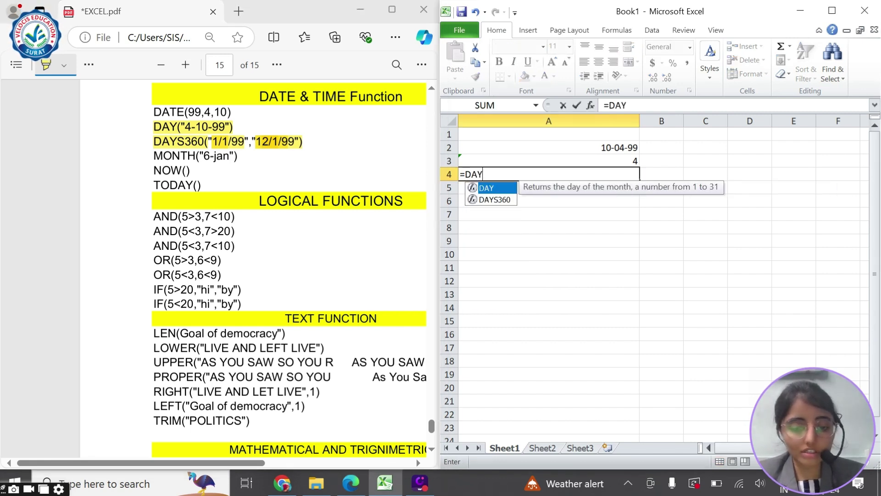
pyautogui.write('S360')
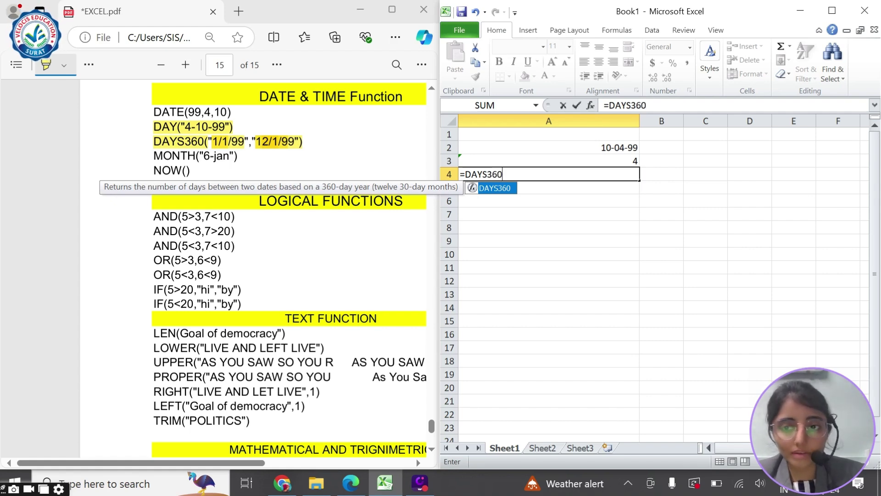
pyautogui.write('("')
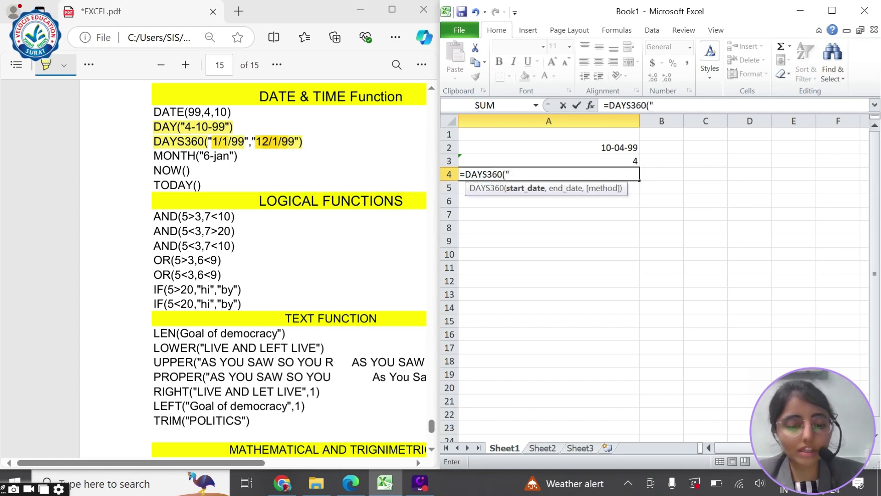
pyautogui.write('1/1/')
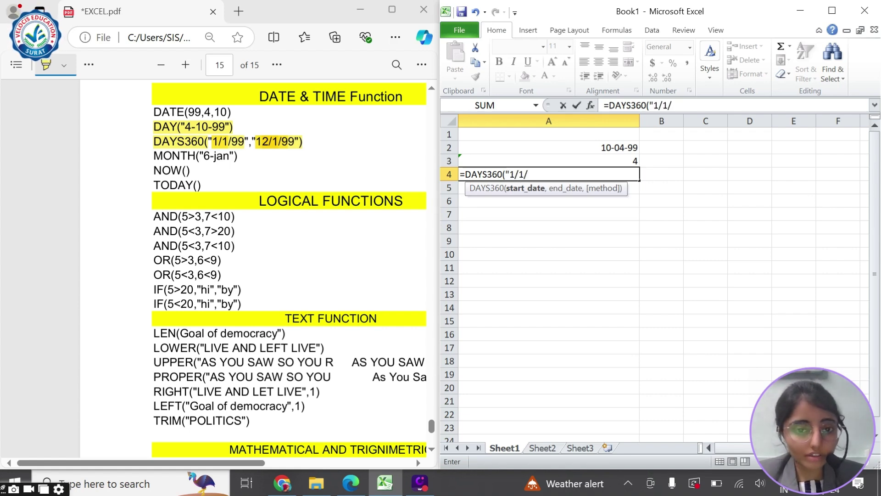
pyautogui.write('99')
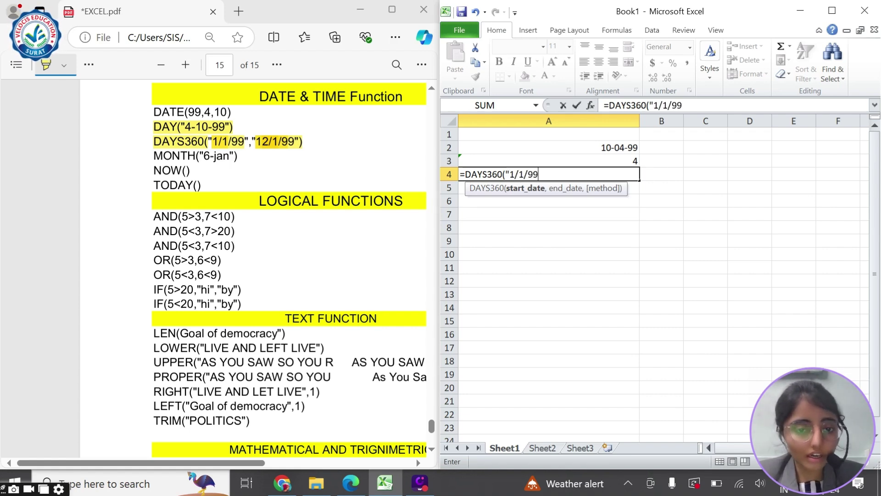
pyautogui.write('",')
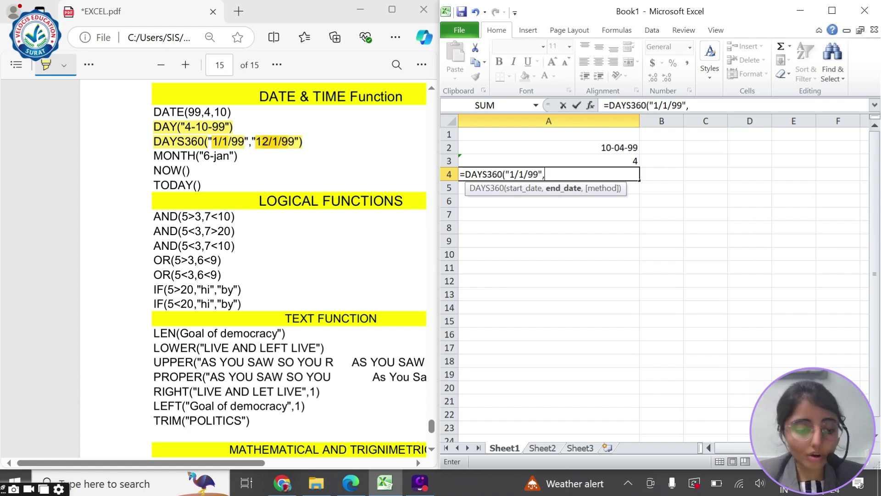
pyautogui.write('"1')
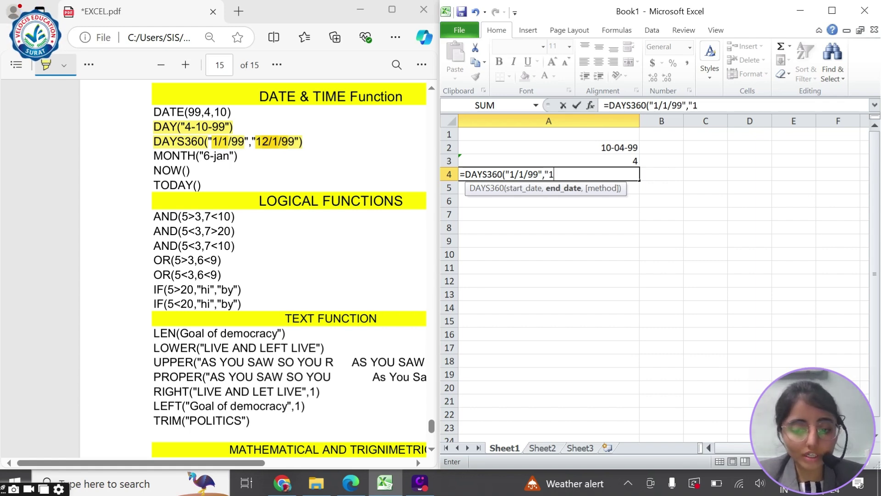
pyautogui.write('2/1/')
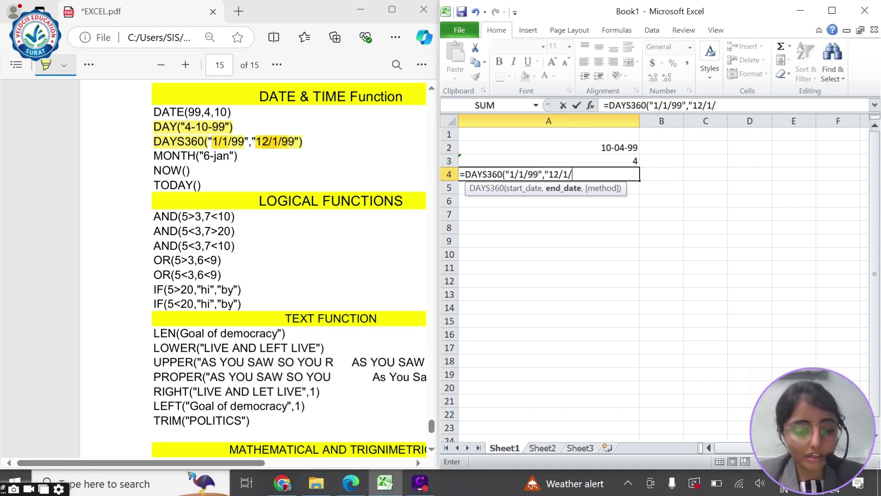
pyautogui.write('99"')
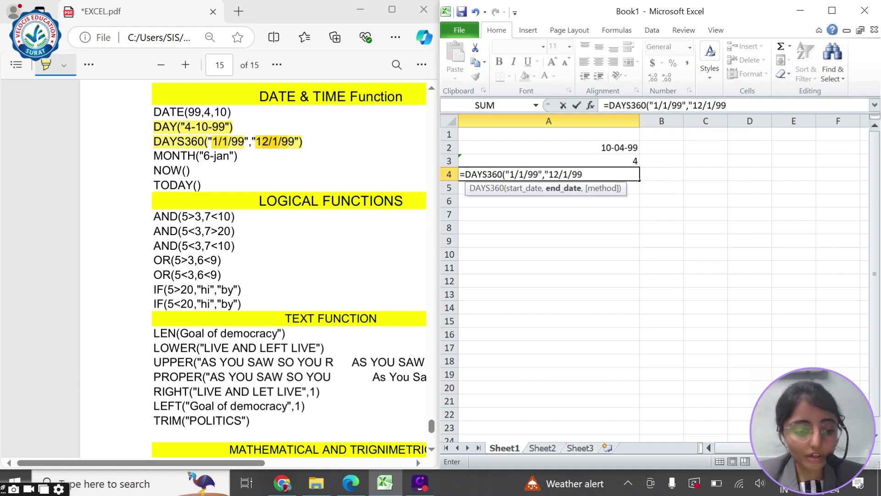
pyautogui.write(')')
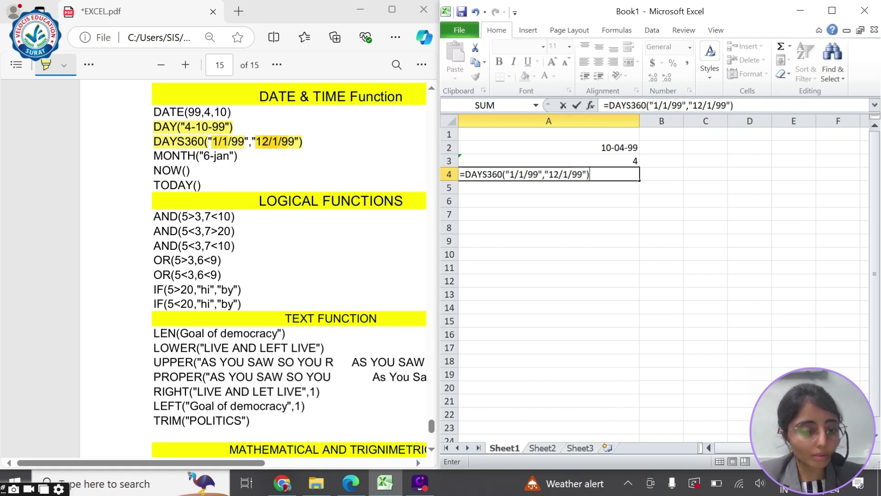
# Replace both dates in the A4 formula with 12/1/2002,26/9/2024 inside one pair of quotes, and try to enter it
pyautogui.moveTo(510, 174); pyautogui.dragTo(571, 174)
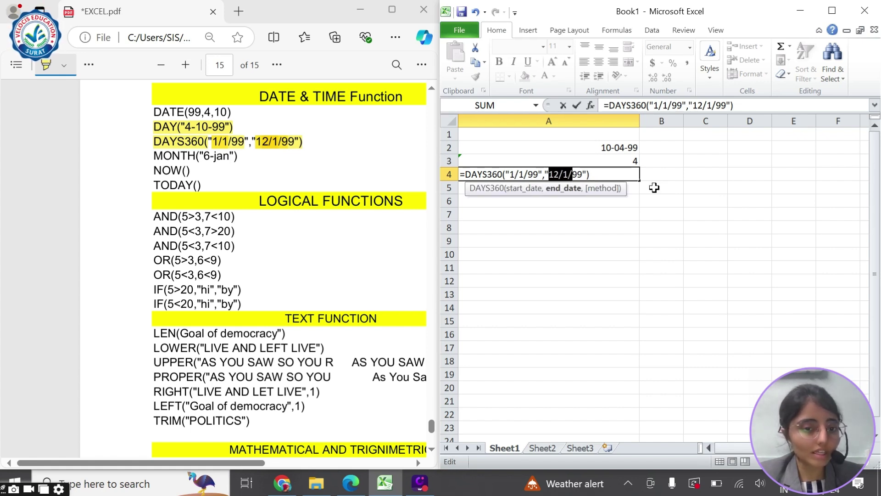
pyautogui.moveTo(509, 174); pyautogui.dragTo(582, 175)
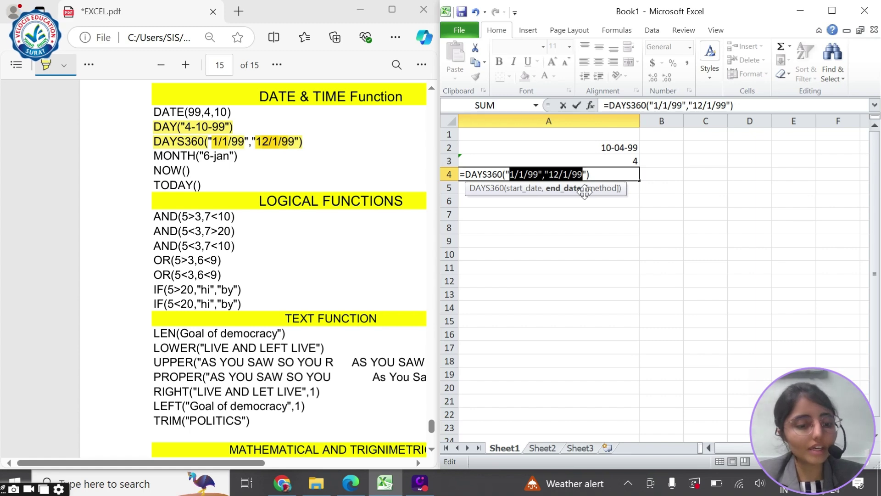
pyautogui.press('BackSpace')
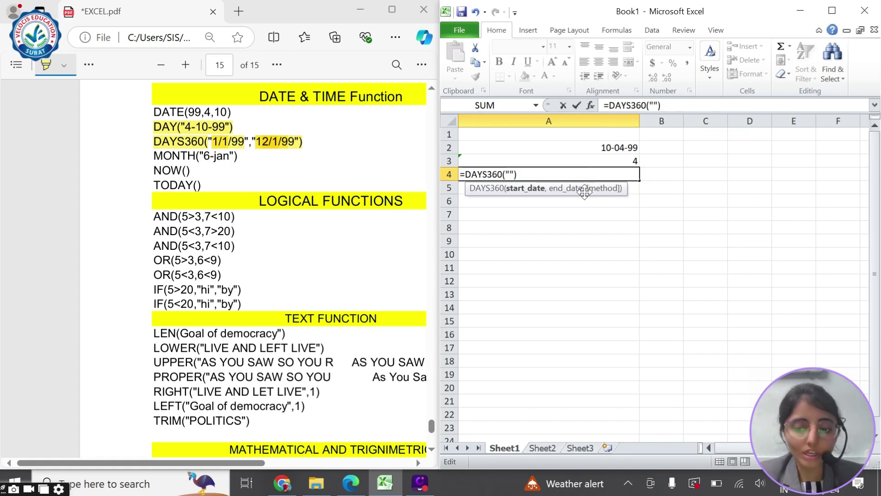
pyautogui.write('12')
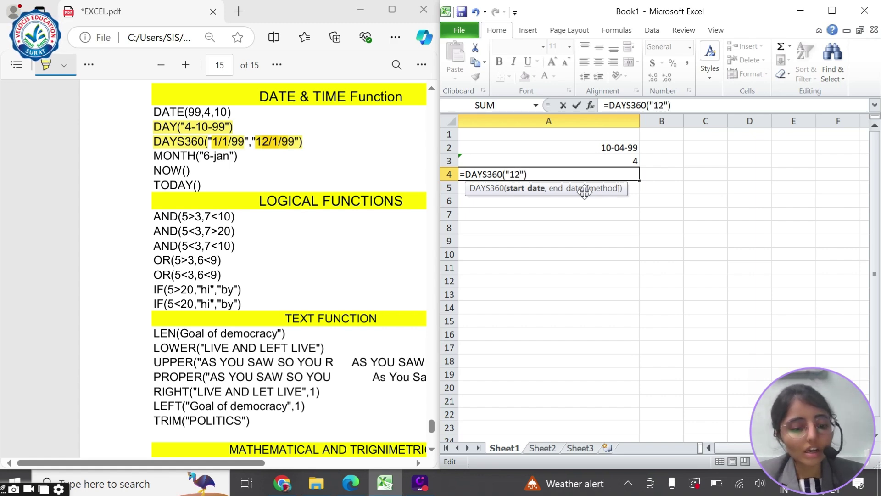
pyautogui.write('/1/200')
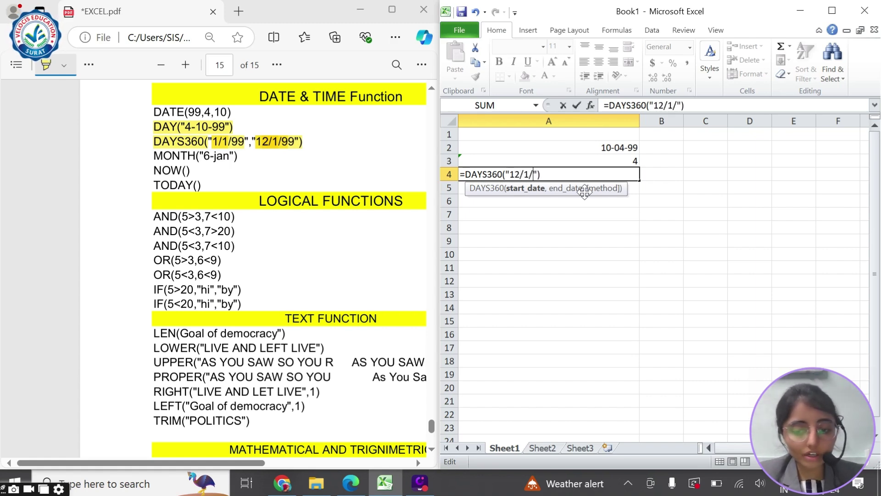
pyautogui.write('2,')
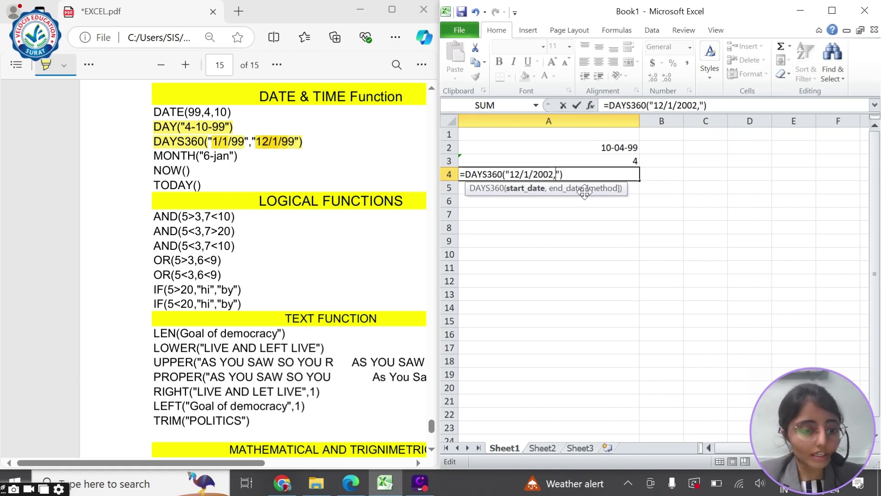
pyautogui.write('26/9/2024')
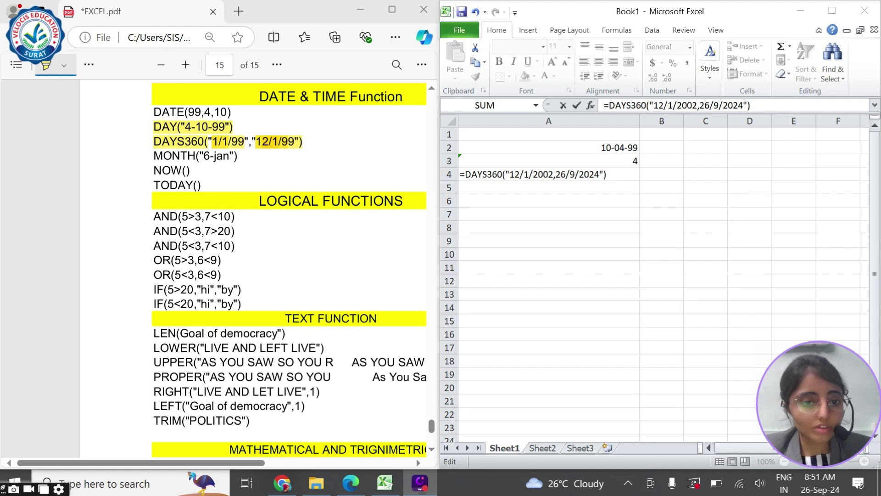
pyautogui.click(575, 175)
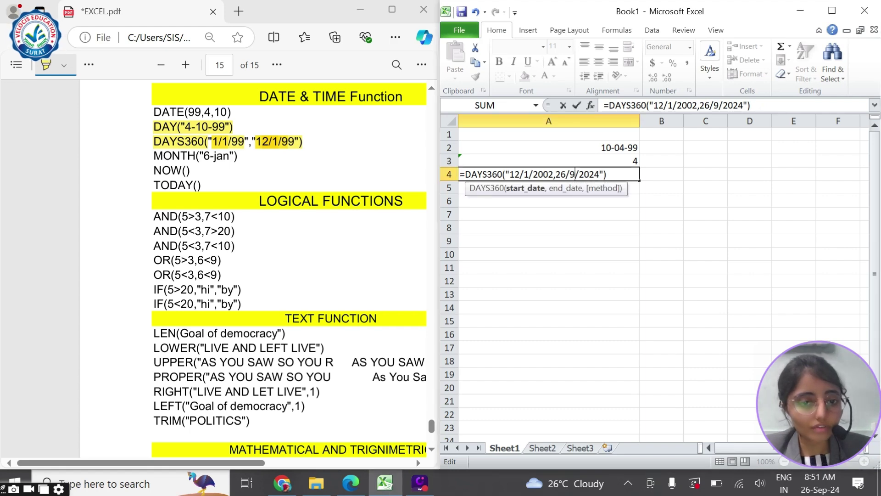
pyautogui.press('Return')
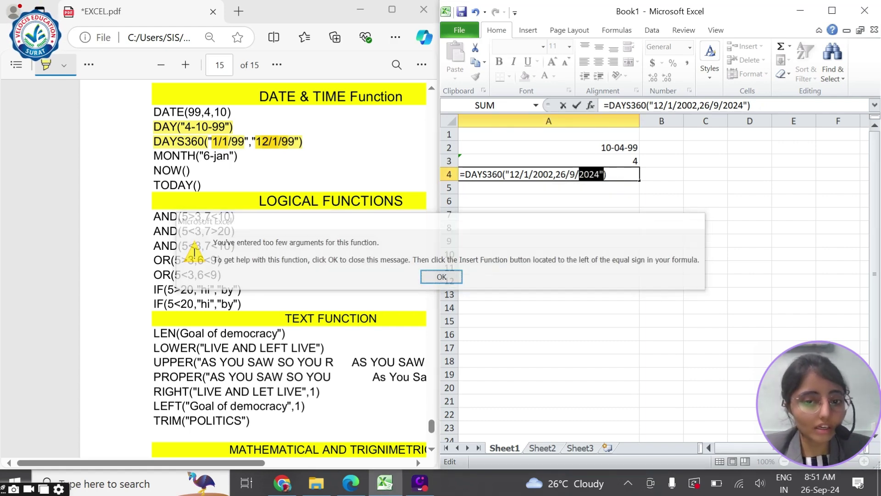
pyautogui.press('Return')
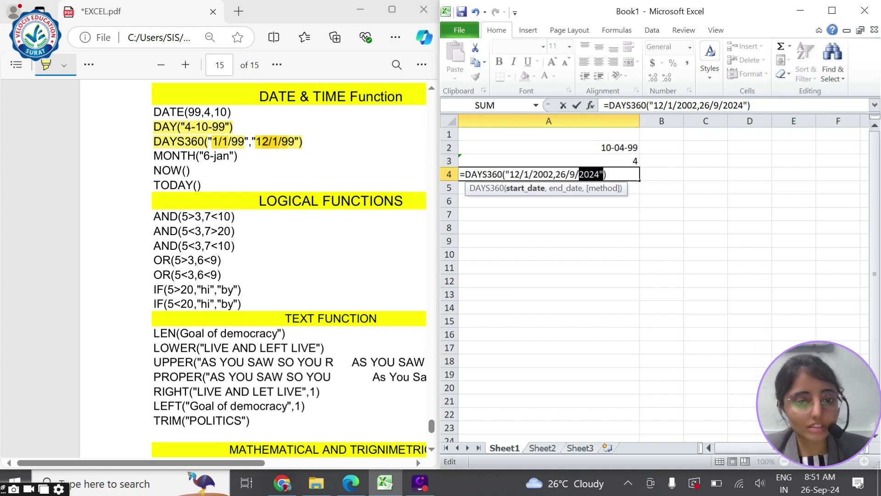
# Add the missing quotation marks around the comma so that A4 holds =DAYS360("12/1/2002","26/9/2024"), and enter the formula
pyautogui.click(561, 174)
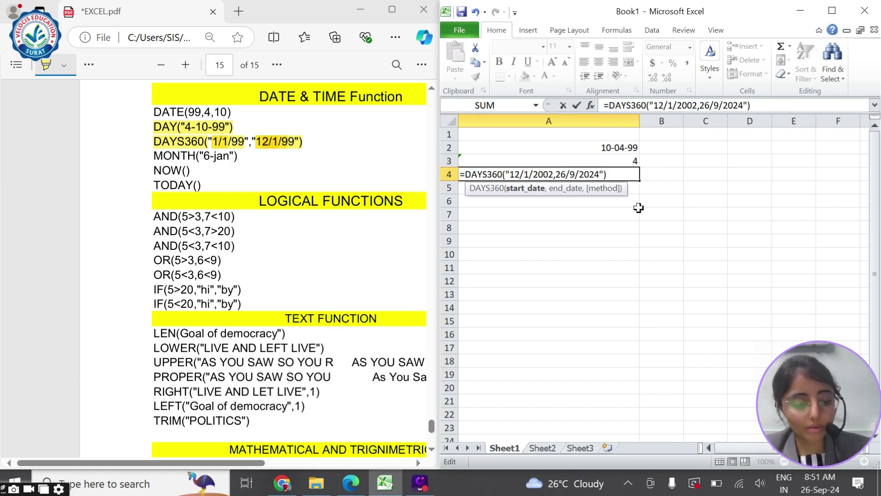
pyautogui.write('"')
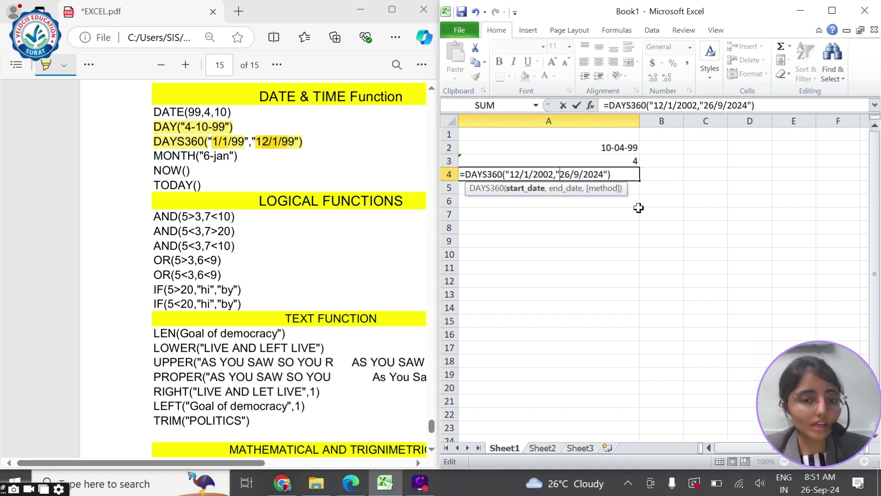
pyautogui.press('Left')
pyautogui.press('Left')
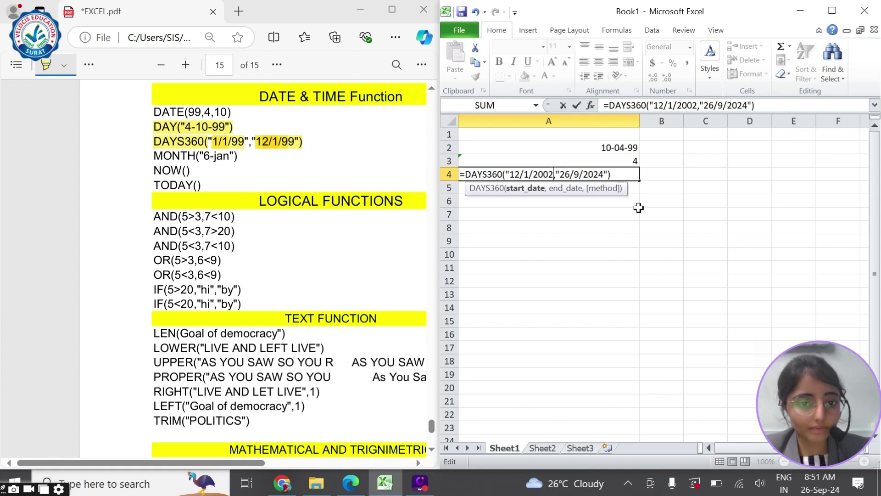
pyautogui.write('"')
pyautogui.click(557, 173)
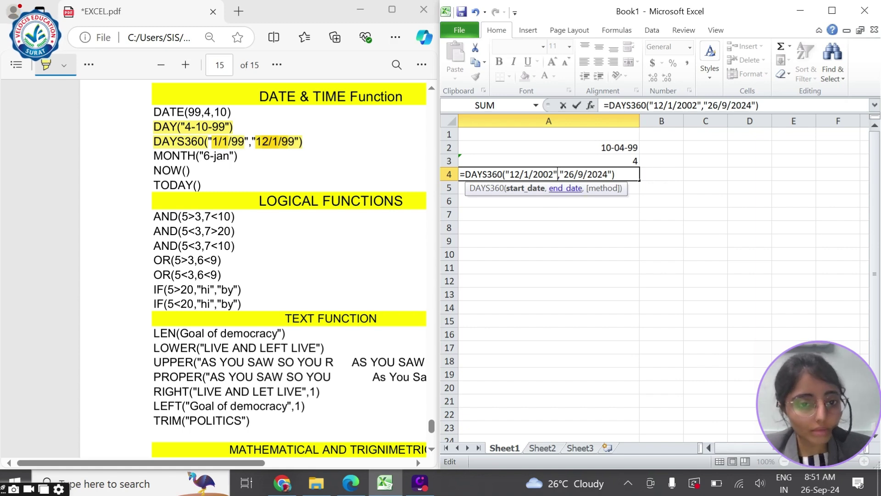
pyautogui.press('Return')
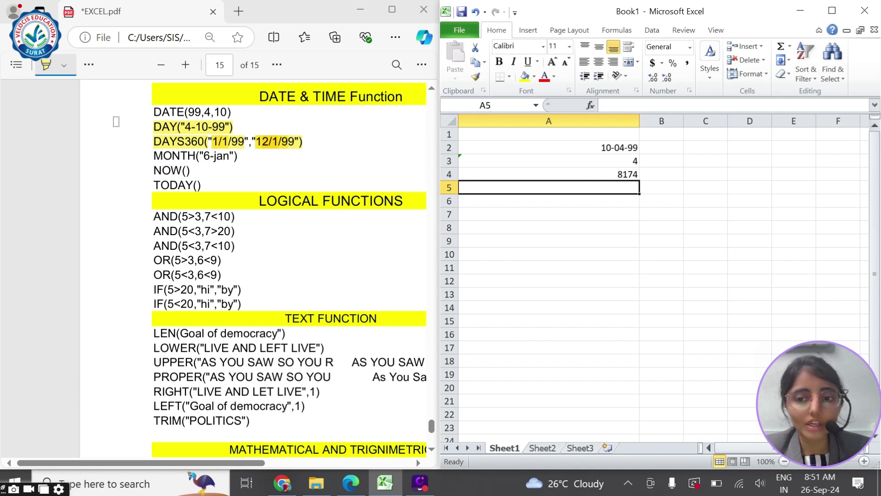
# Highlight the MONTH function name in the PDF, and enter =MONTH("6-FEB") in cell A5 of the Excel sheet
pyautogui.click(156, 143)
pyautogui.moveTo(193, 142); pyautogui.dragTo(195, 155)
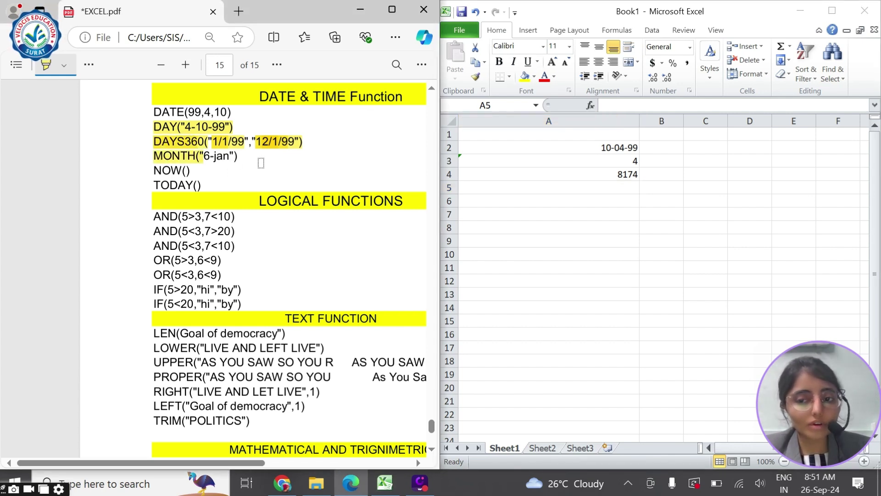
pyautogui.click(582, 186)
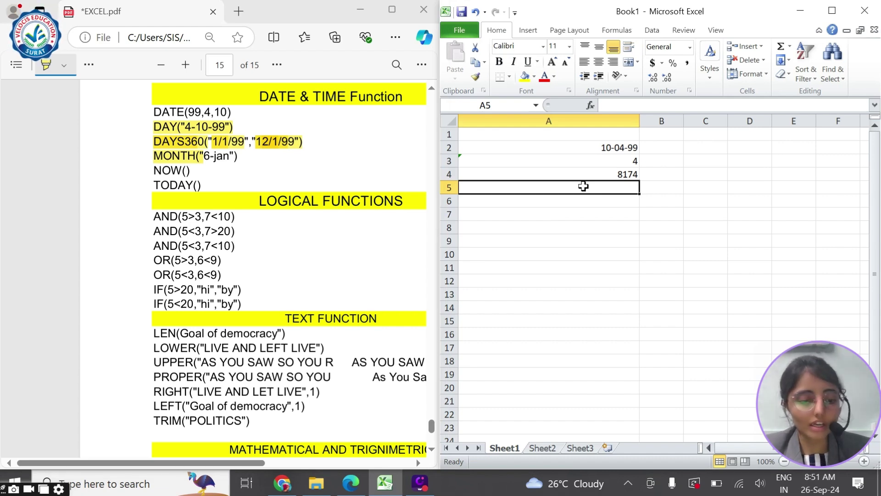
pyautogui.write('=MONTH')
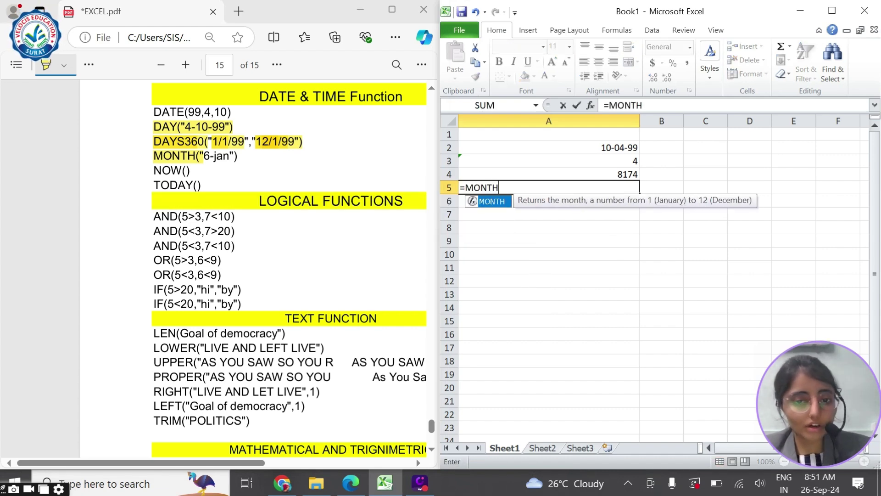
pyautogui.write('("6')
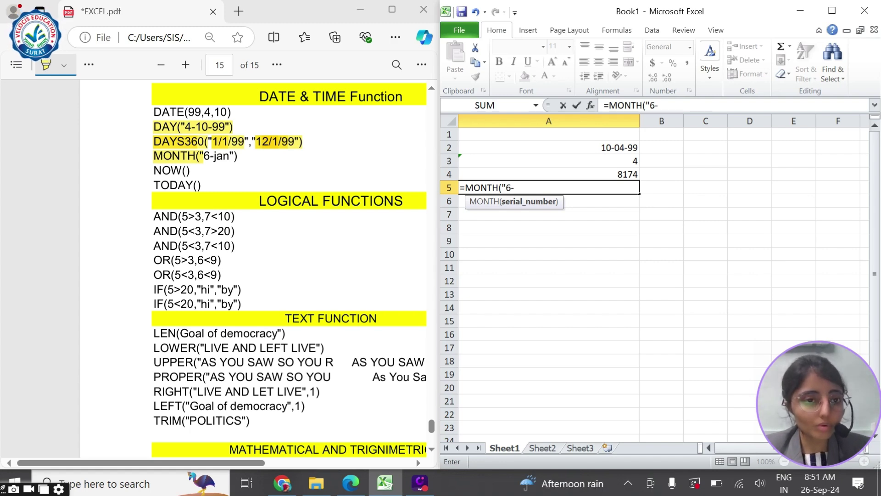
pyautogui.write('-FEB")')
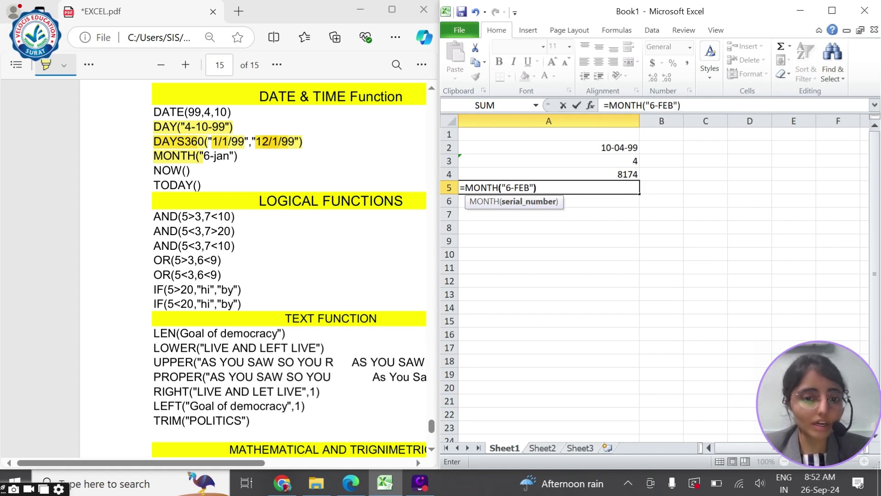
pyautogui.press('Return')
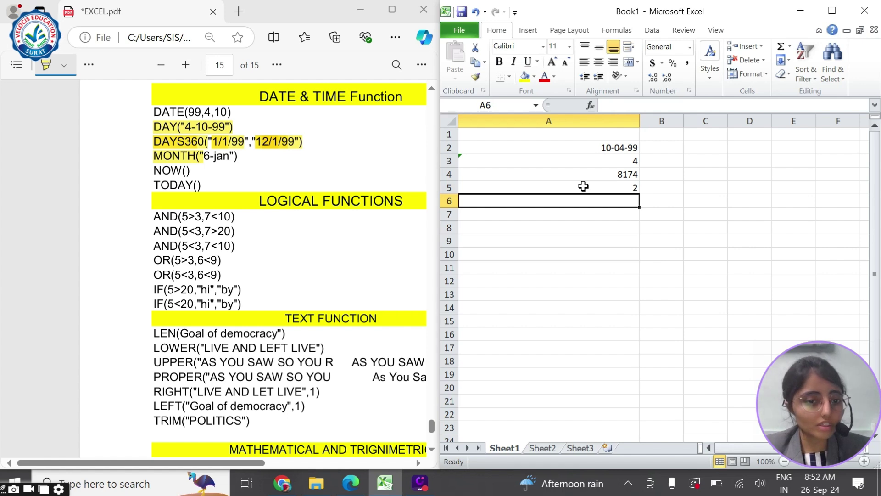
# Enter the formula =NOW() in cell A6 of the Excel sheet
pyautogui.click(583, 186)
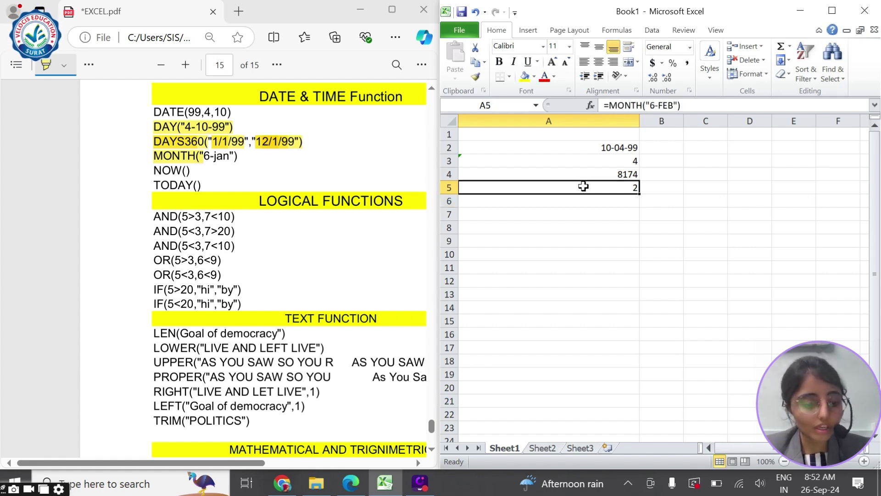
pyautogui.press('Return')
pyautogui.write('=')
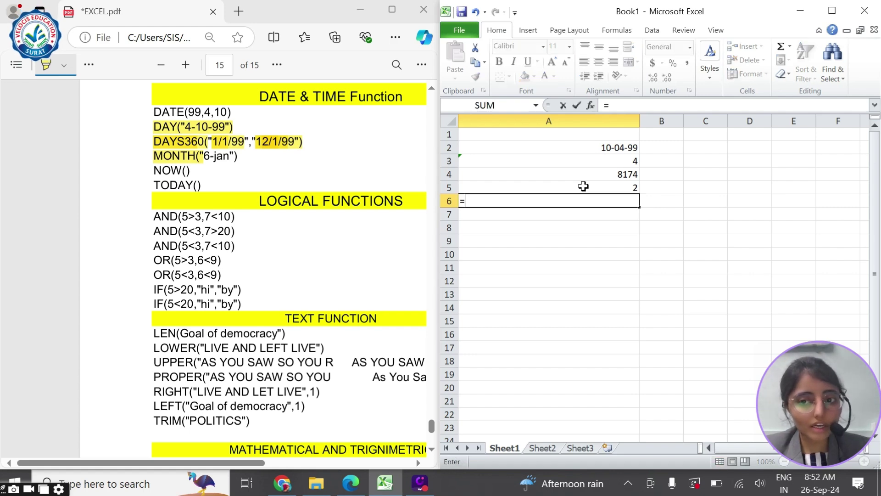
pyautogui.write('NO')
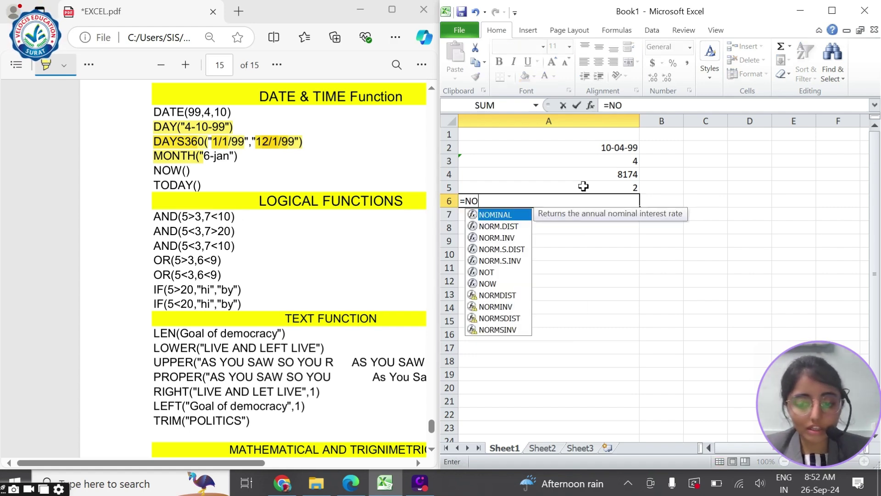
pyautogui.write('W()')
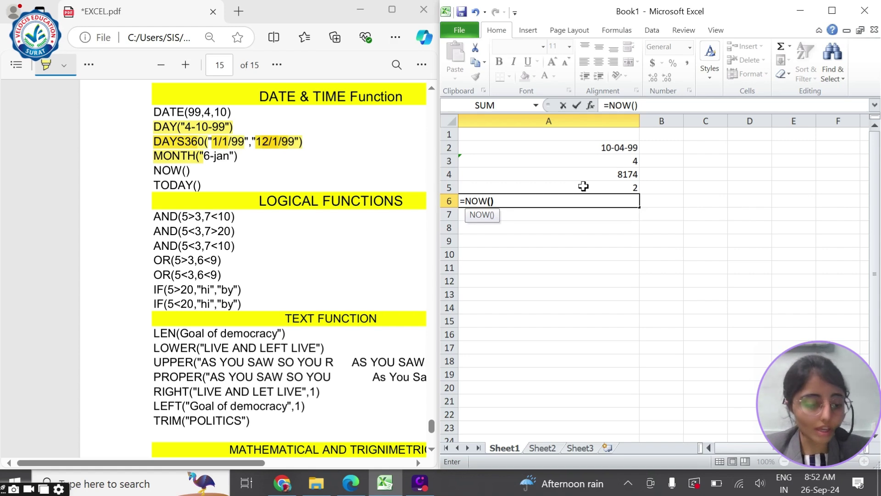
pyautogui.press('Return')
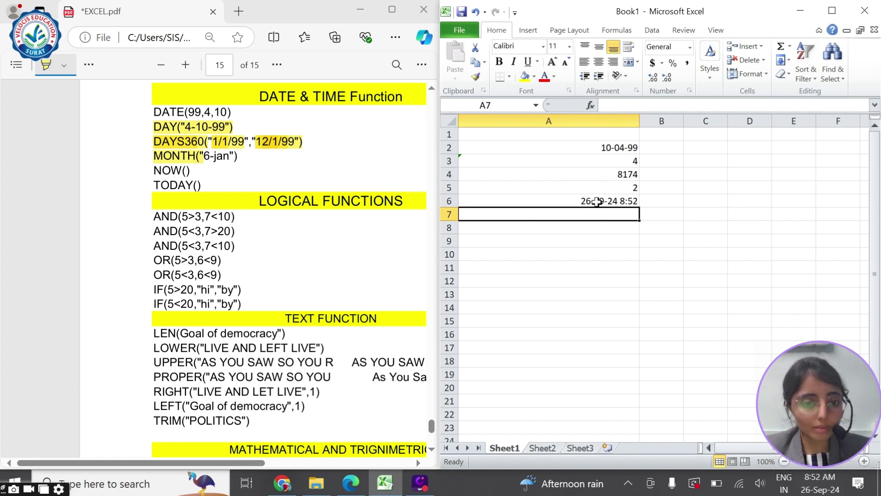
# Enter the formula =TODAY() in cell A7, below the NOW formula
pyautogui.write('=')
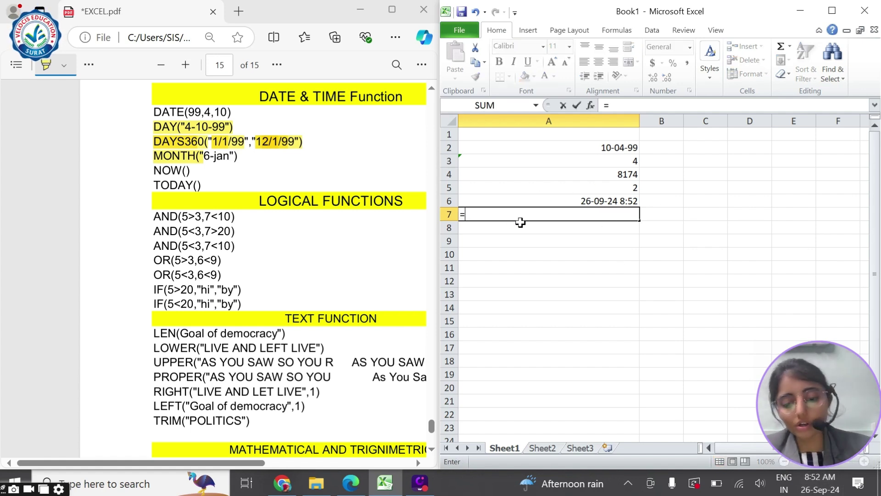
pyautogui.write('TODAY')
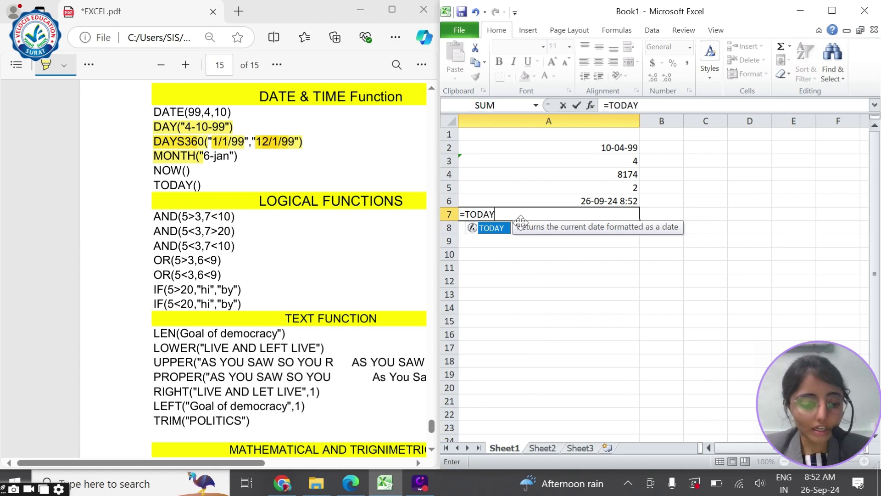
pyautogui.write('()')
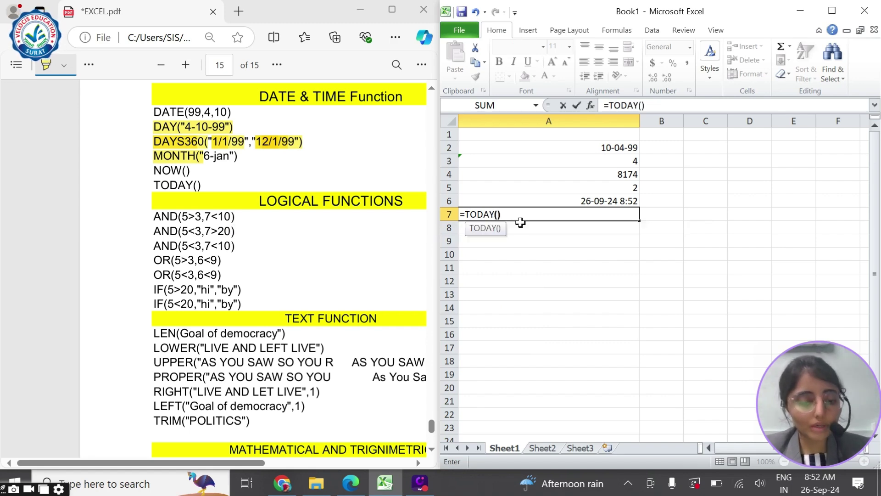
pyautogui.press('Return')
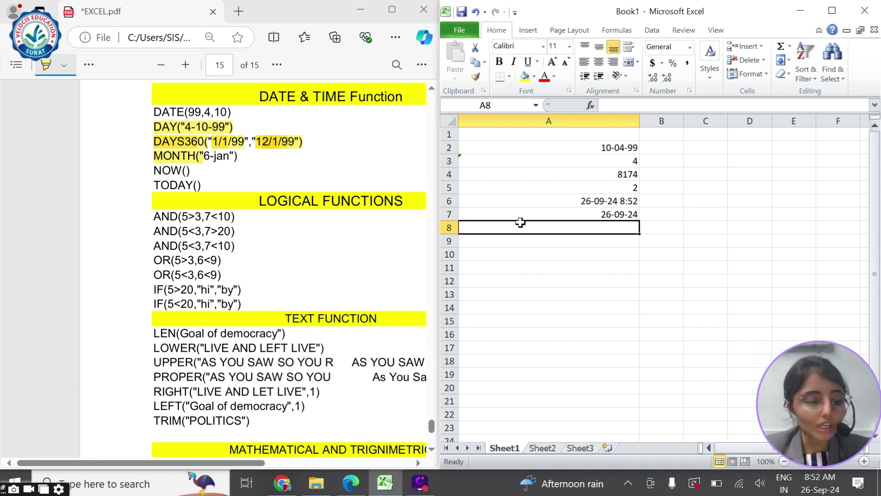
# Review the date and time formulas already entered in column A, from the DAYS360 formula to the TODAY formula
pyautogui.press('Up')
pyautogui.press('Up')
pyautogui.press('Up')
pyautogui.press('Up')
pyautogui.press('Up')
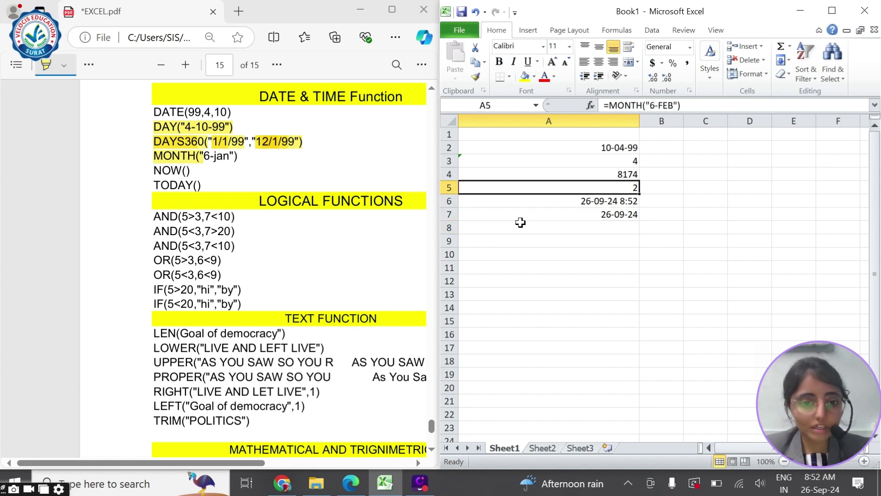
pyautogui.press('Up')
pyautogui.press('Down')
pyautogui.press('Down')
pyautogui.press('Down')
pyautogui.press('Down')
pyautogui.press('Down')
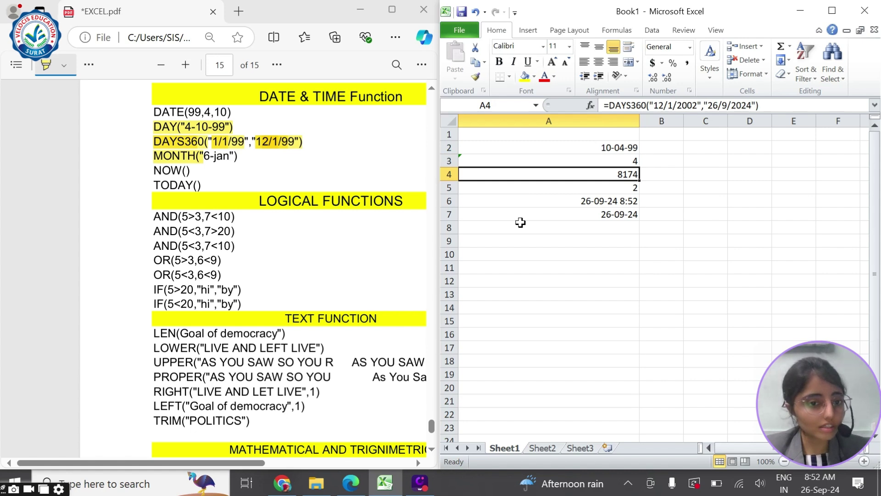
pyautogui.press('Up')
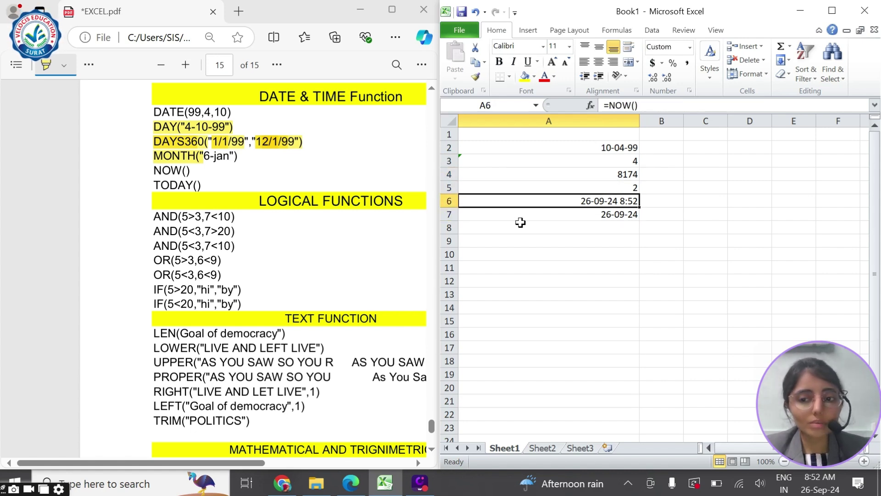
# Compare the NOW formula in A6 with the TODAY formula in A7 and examine how their results differ
pyautogui.press('Down')
pyautogui.press('Up')
pyautogui.press('Down')
pyautogui.press('Up')
pyautogui.press('Down')
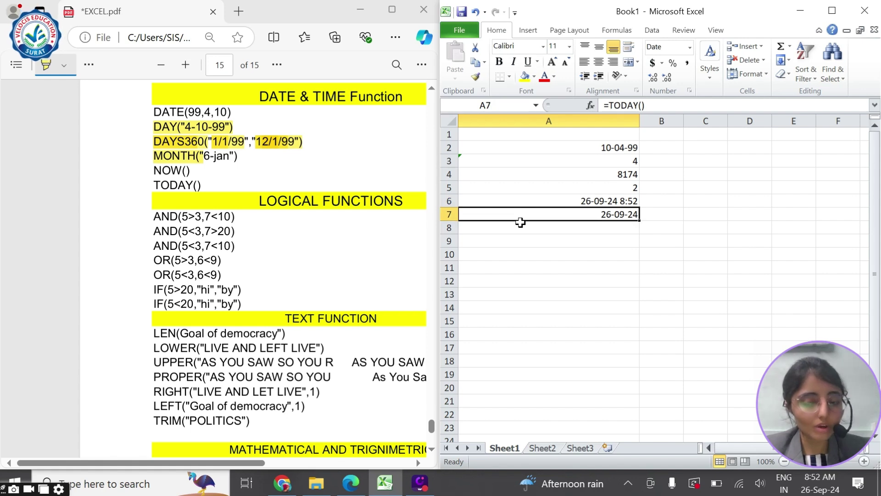
pyautogui.press('Up')
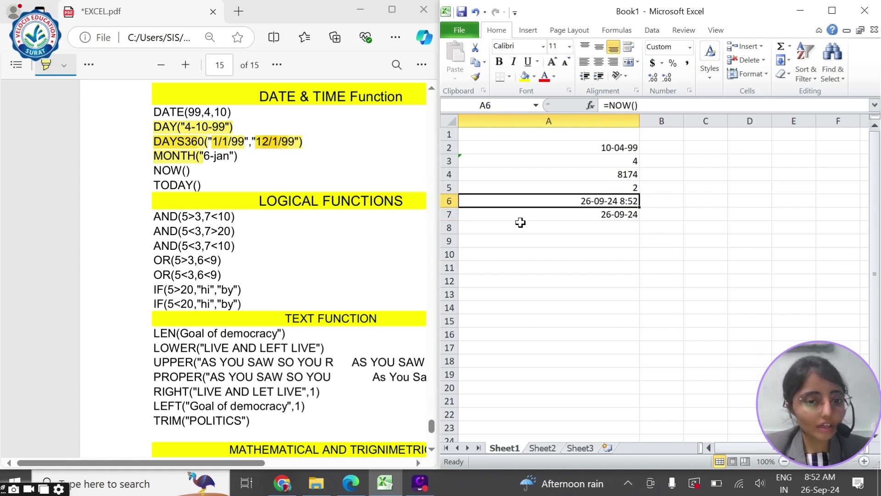
pyautogui.press('Down')
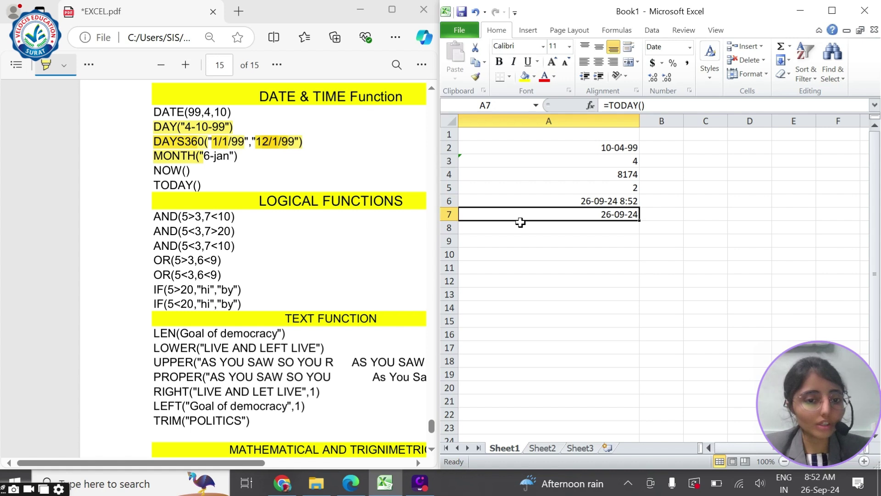
pyautogui.press('Up')
pyautogui.press('Down')
pyautogui.press('Up')
pyautogui.press('Down')
pyautogui.press('Up')
pyautogui.press('Down')
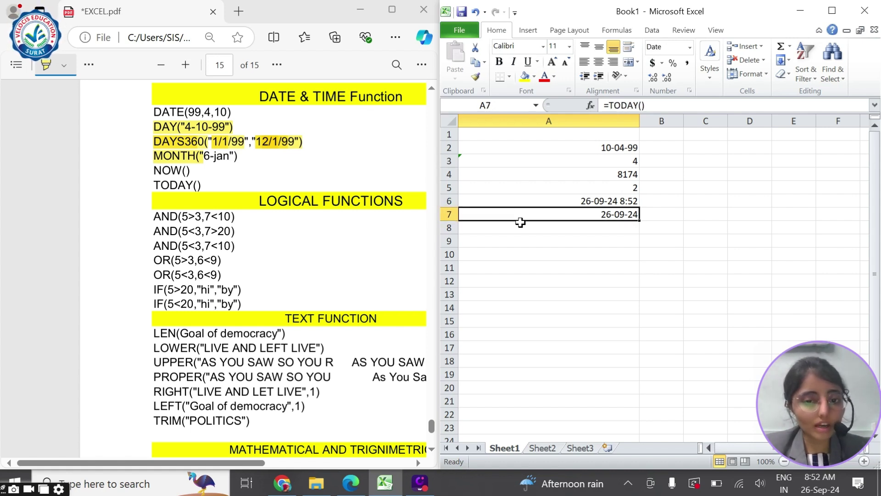
pyautogui.press('Up')
pyautogui.press('Up')
pyautogui.press('Down')
pyautogui.press('Down')
pyautogui.press('Down')
pyautogui.press('Down')
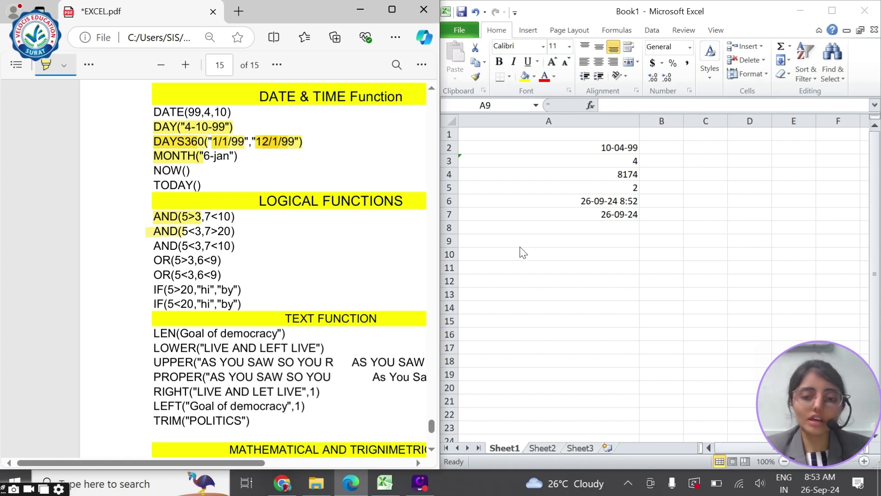
# Highlight the conditions of the examples AND(5>3,7<10) and AND(5<3,7>20) in the PDF, and return to the Excel sheet
pyautogui.click(537, 242)
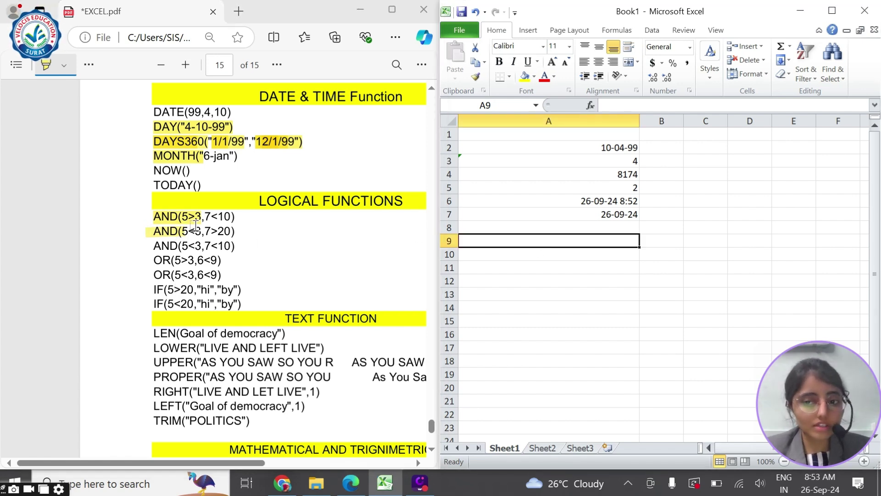
pyautogui.moveTo(183, 216); pyautogui.dragTo(236, 217)
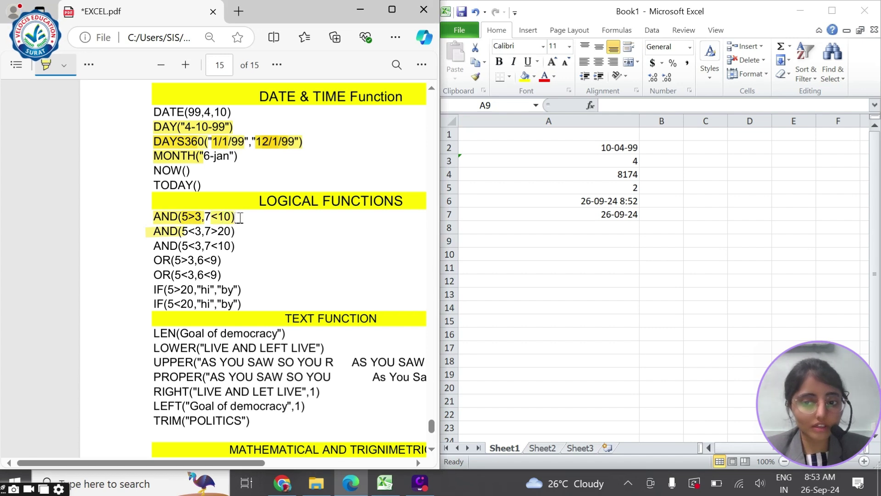
pyautogui.moveTo(181, 230); pyautogui.dragTo(235, 230)
pyautogui.click(579, 251)
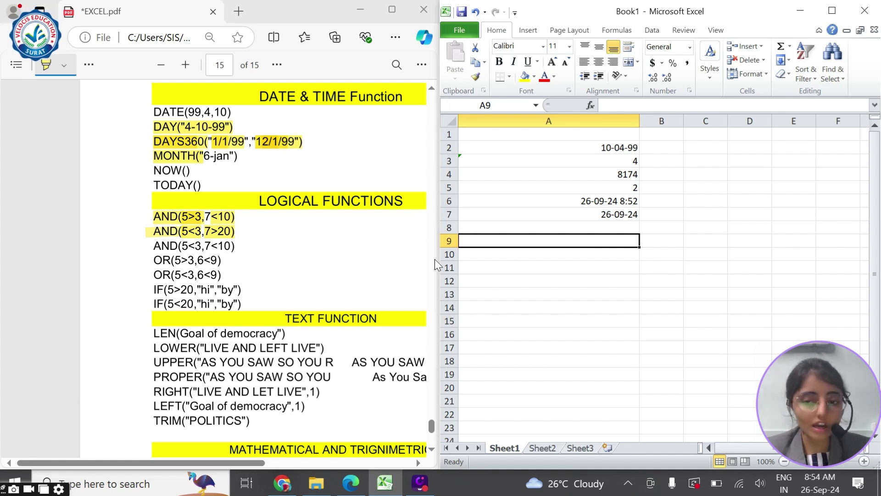
# Highlight over both AND examples' conditions again in the PDF, drawing a cross beside AND(5<3,7>20) and a tick beside AND(5>3,7<10)
pyautogui.click(187, 233)
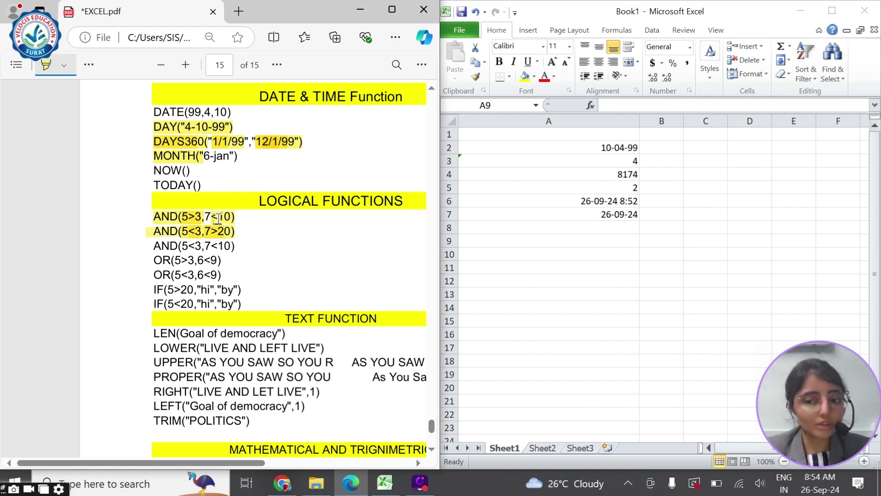
pyautogui.moveTo(186, 234)
pyautogui.mouseDown()
pyautogui.moveTo(241, 231)
pyautogui.moveTo(259, 241)
pyautogui.mouseUp()
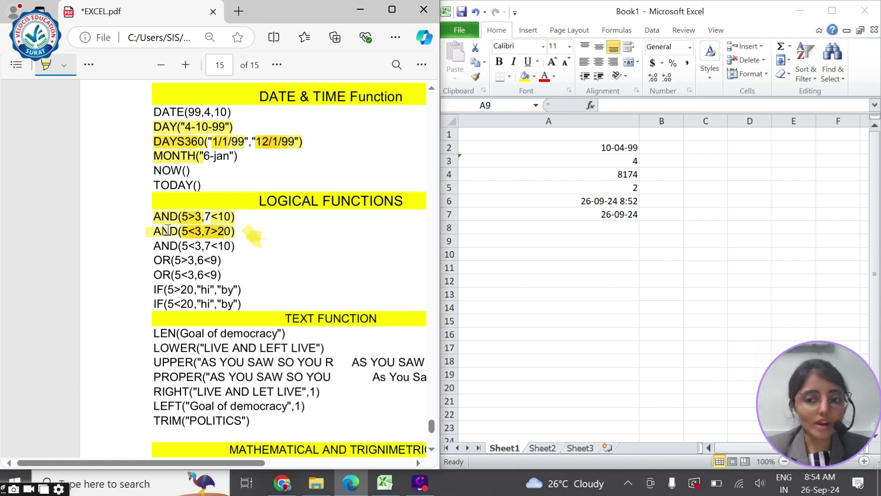
pyautogui.moveTo(183, 216); pyautogui.dragTo(235, 217)
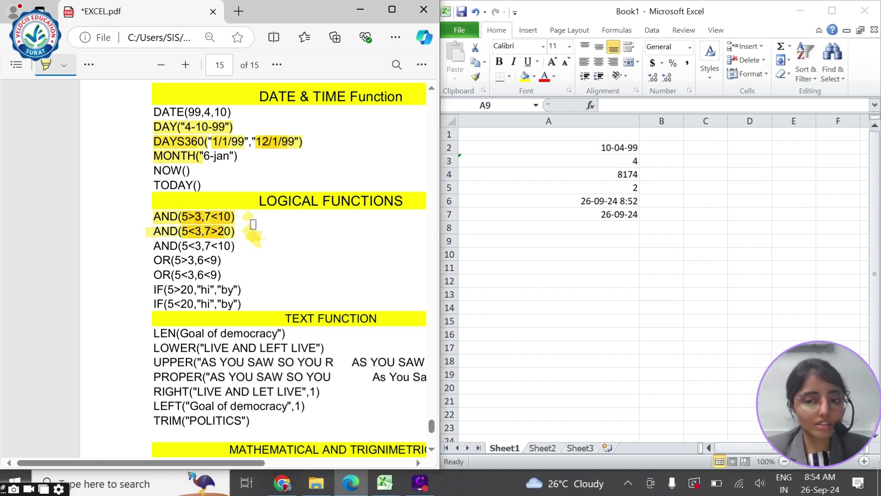
# Switch to the Excel sheet and enter the formula =AND(5>3,7<10) in cell A9
pyautogui.click(606, 238)
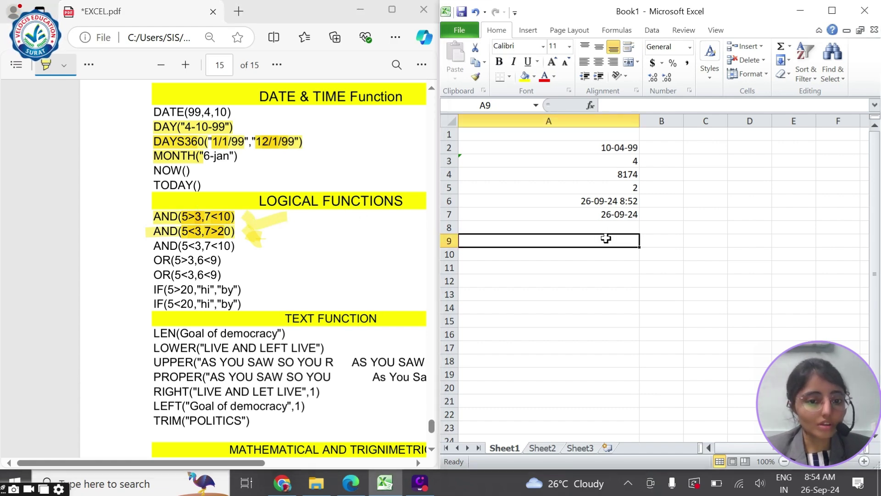
pyautogui.write('=AND(')
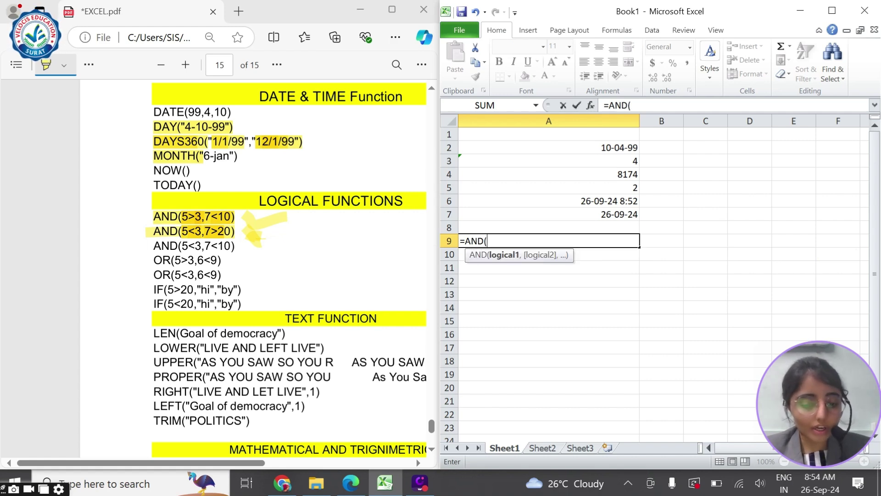
pyautogui.write('5>')
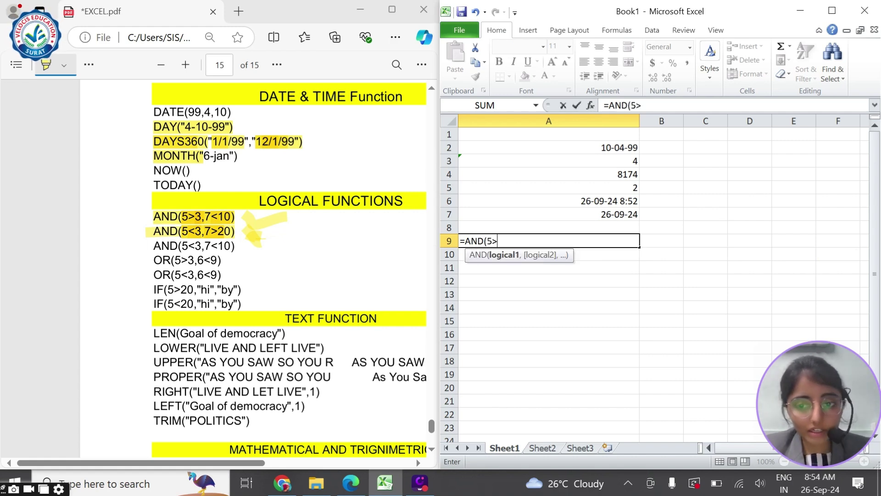
pyautogui.write('3,')
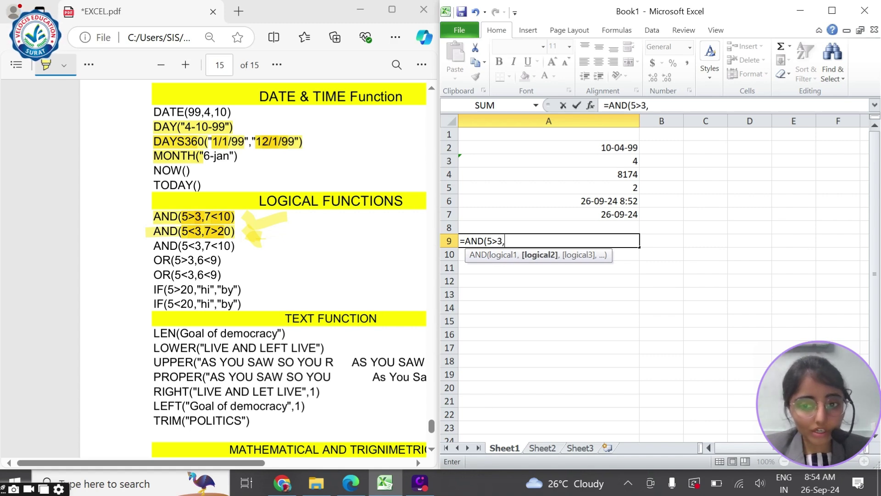
pyautogui.write('7<10')
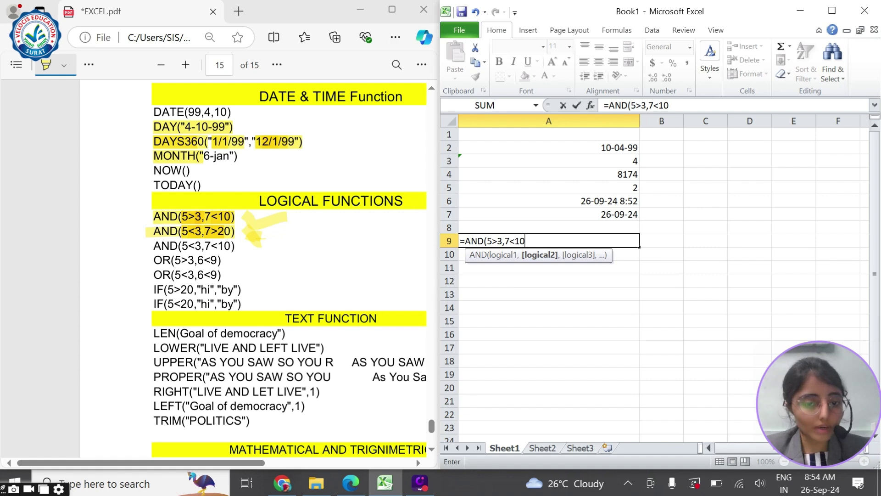
pyautogui.write(')')
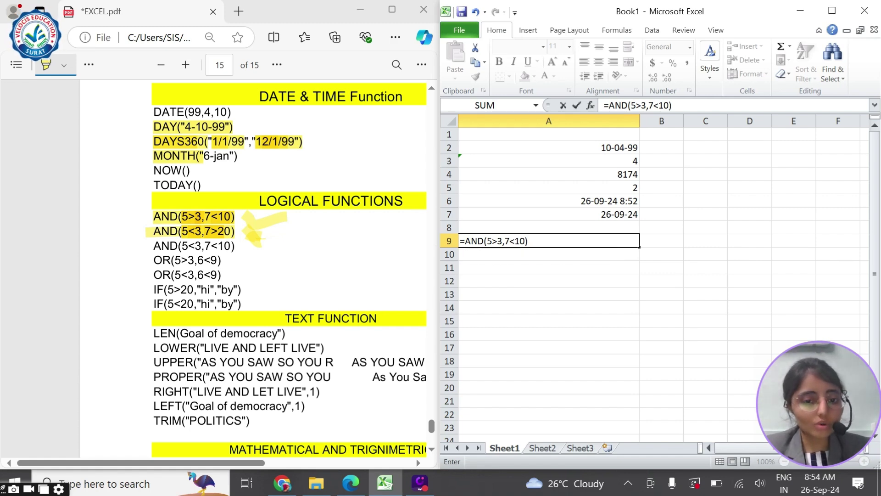
pyautogui.press('Return')
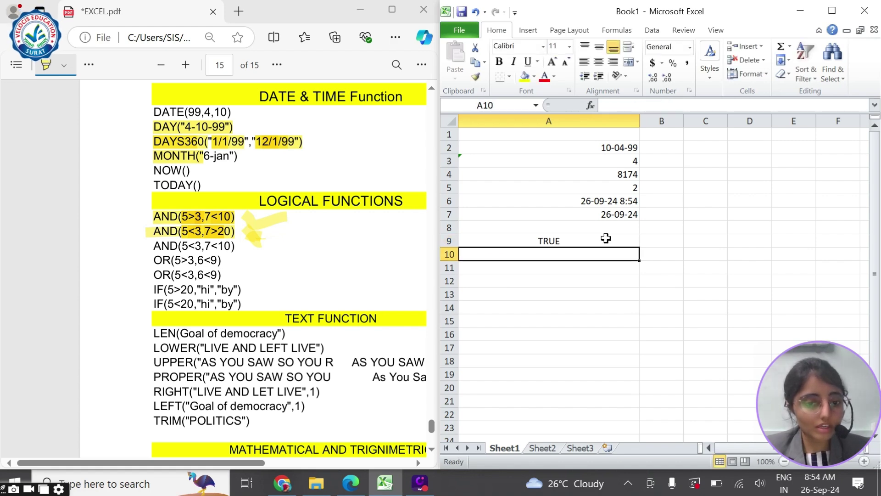
# Change the second condition of the AND formula in A9 to 7>10 and enter the formula
pyautogui.click(605, 237)
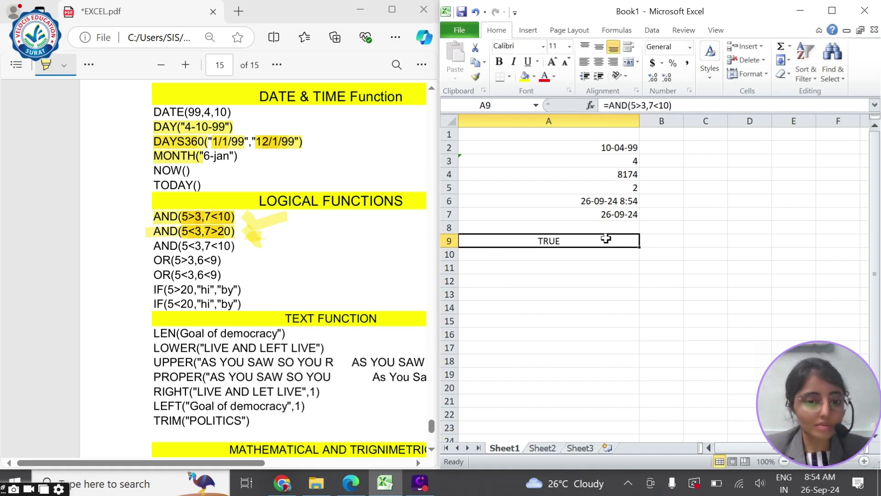
pyautogui.press('F2')
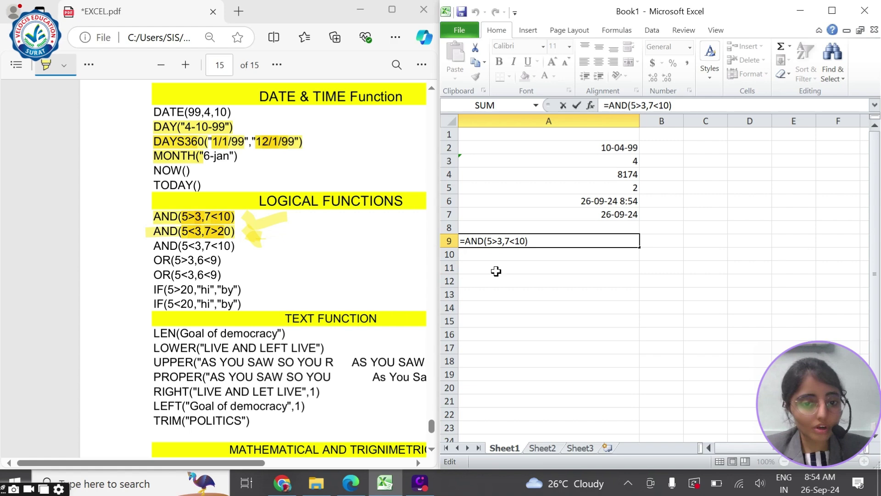
pyautogui.click(510, 241)
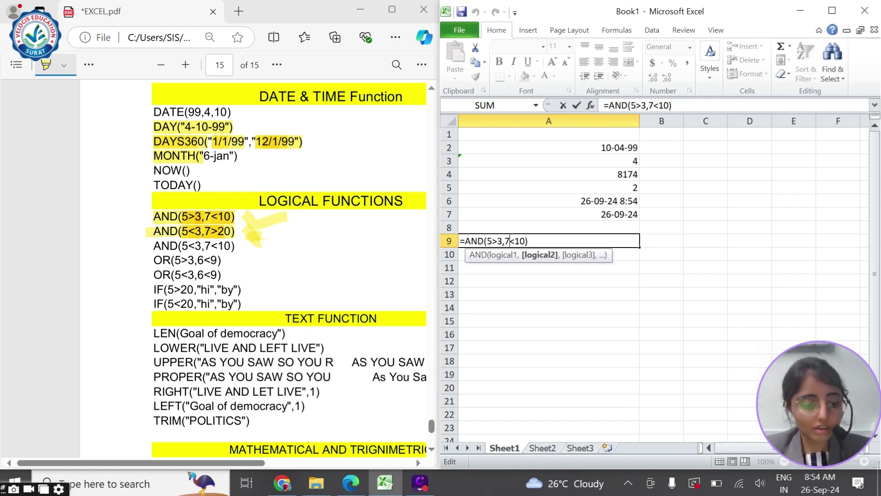
pyautogui.press('Delete')
pyautogui.write('>')
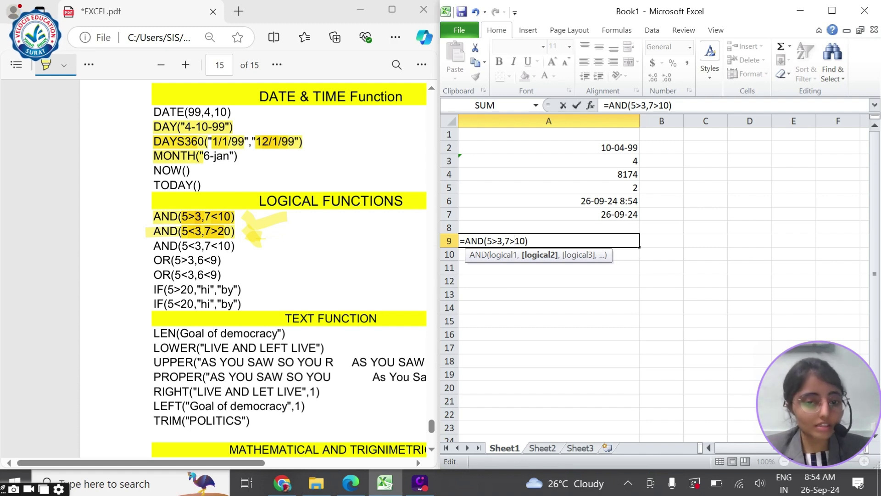
pyautogui.press('Return')
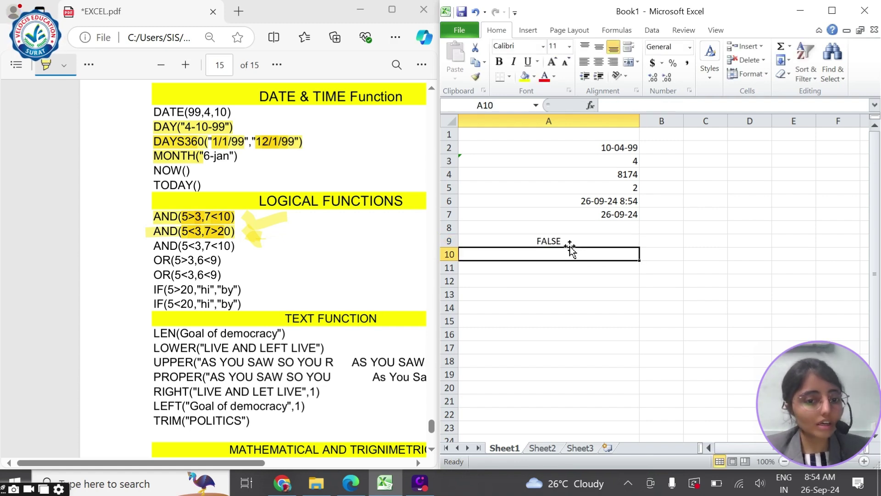
# Reopen the AND formula in cell A9 to review it, and highlight the example OR(5>3,6<9) in the PDF
pyautogui.doubleClick(569, 244)
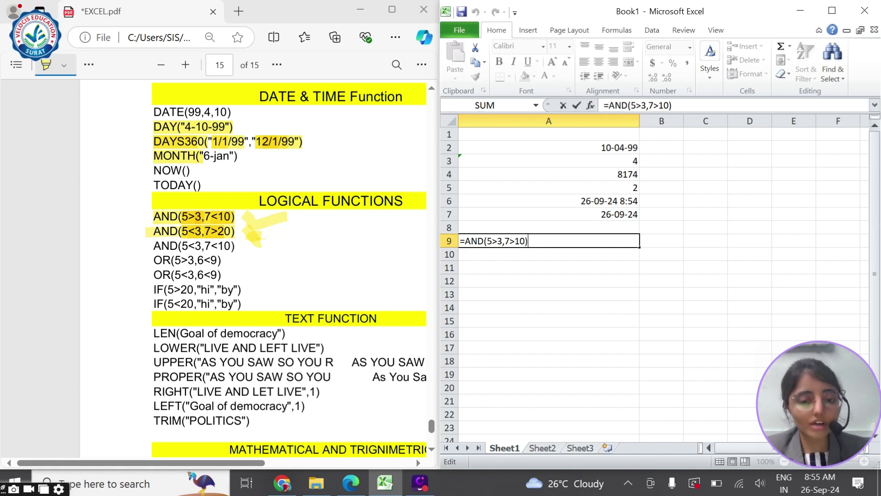
pyautogui.press('Return')
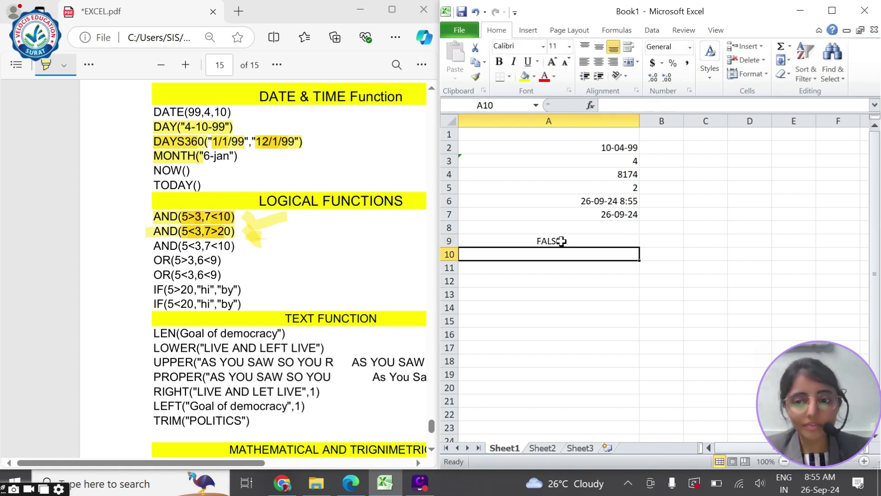
pyautogui.moveTo(154, 260); pyautogui.dragTo(222, 261)
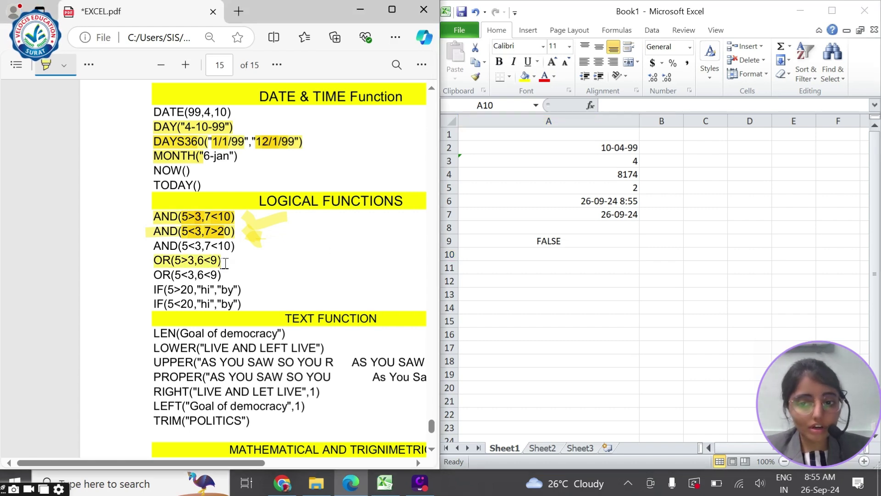
# Switch to the Excel sheet and enter the formula =OR(4>3,5<3) in cell A10
pyautogui.click(540, 274)
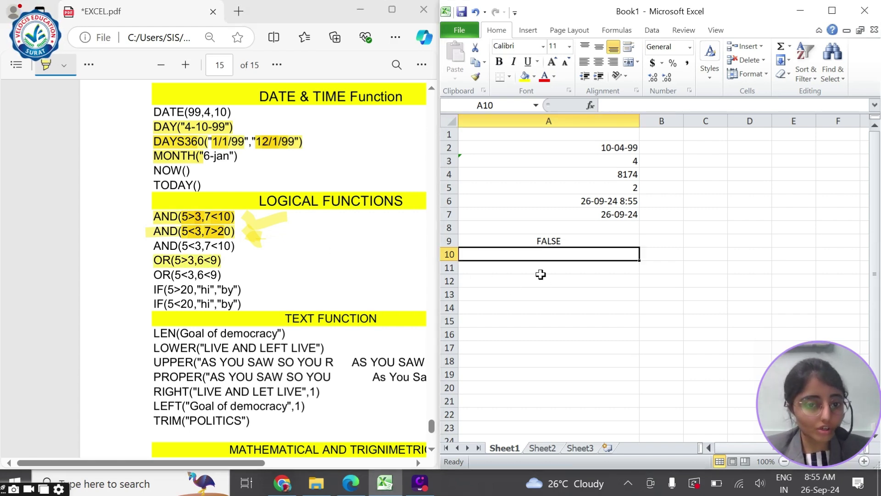
pyautogui.write('=OR(')
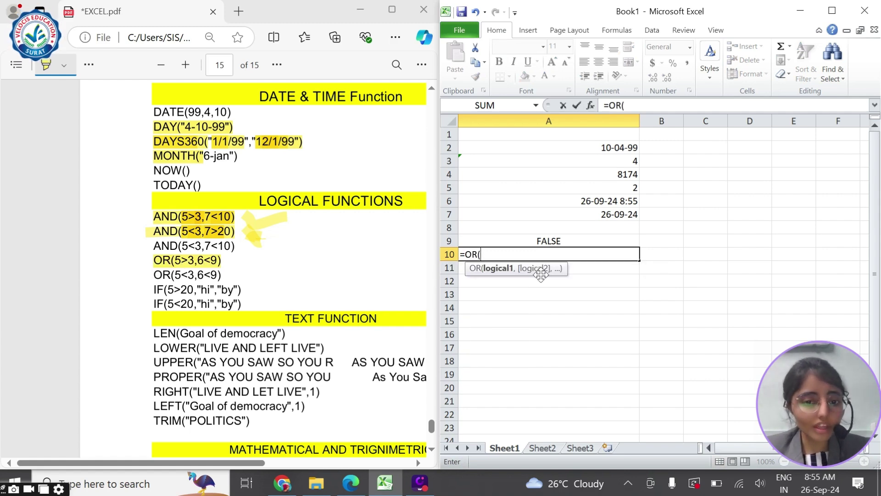
pyautogui.write('4')
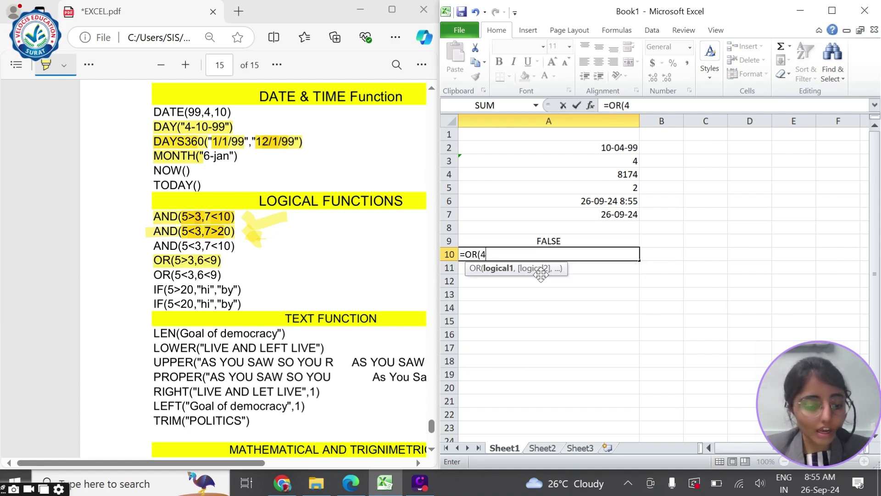
pyautogui.write('>3')
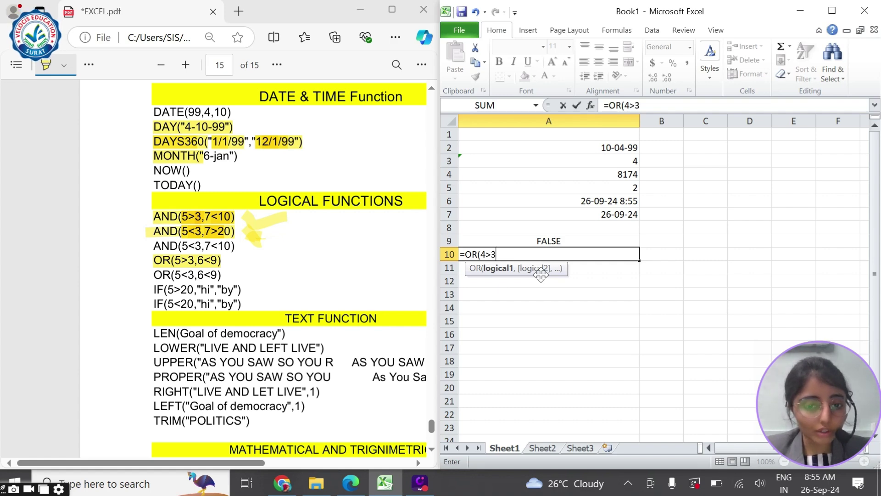
pyautogui.write(',')
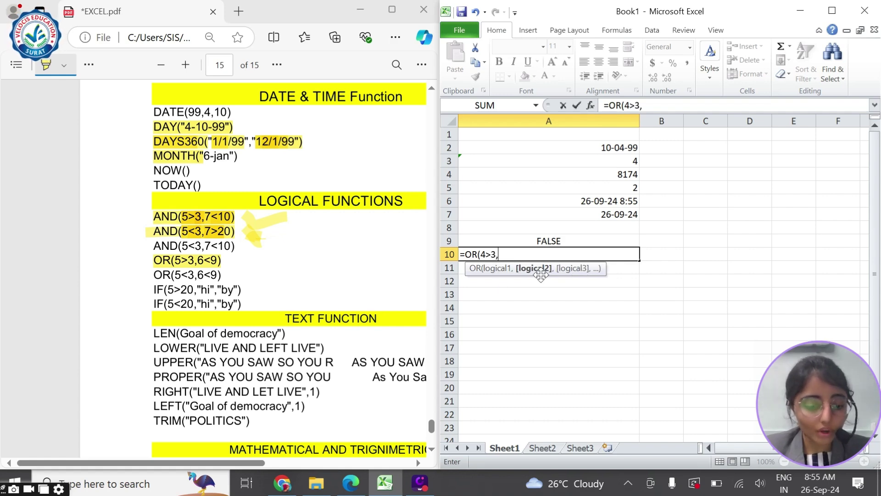
pyautogui.write('5<')
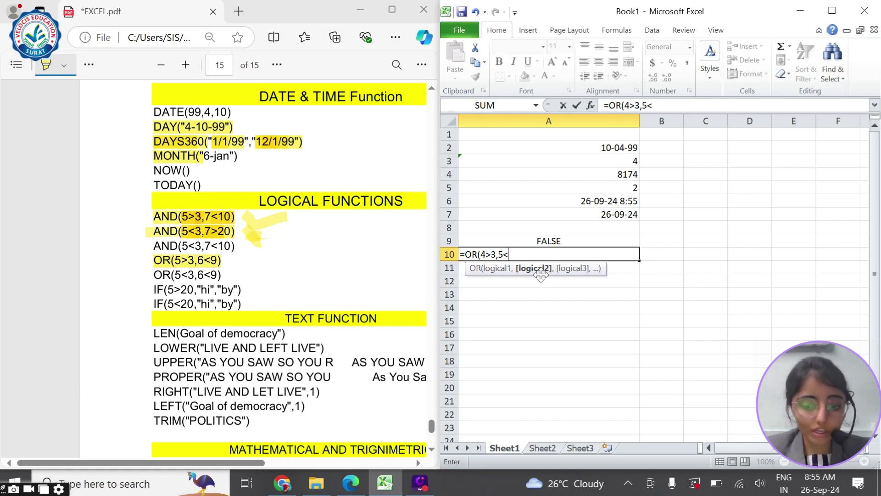
pyautogui.write('7')
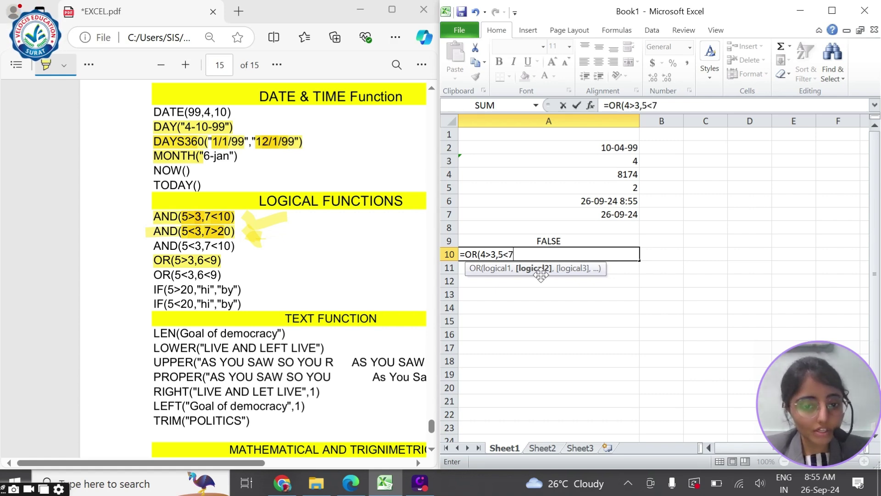
pyautogui.press('BackSpace')
pyautogui.write('3')
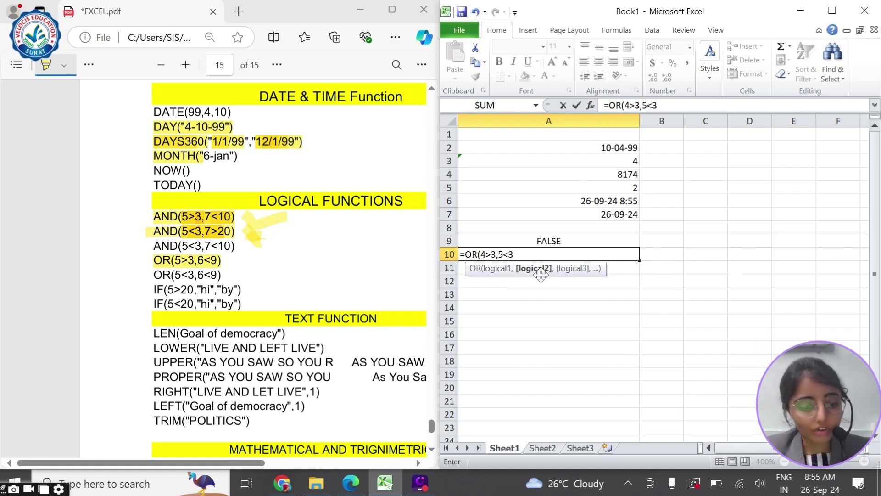
pyautogui.write(')')
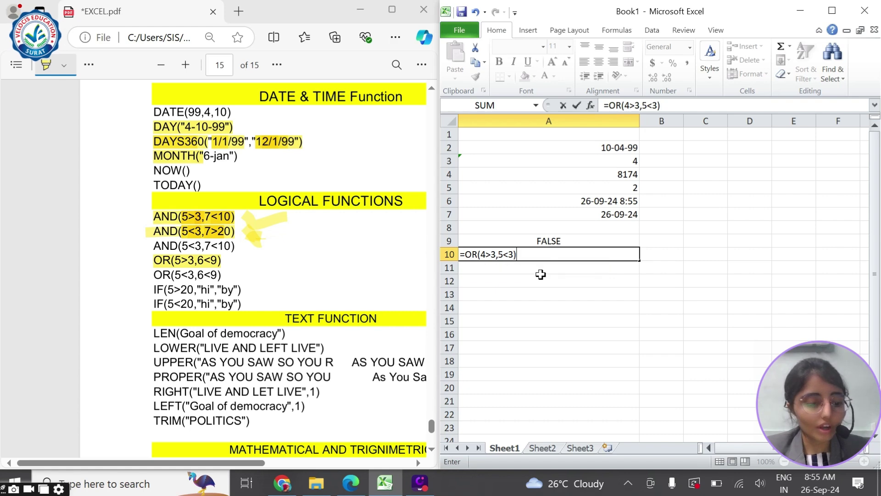
pyautogui.press('Return')
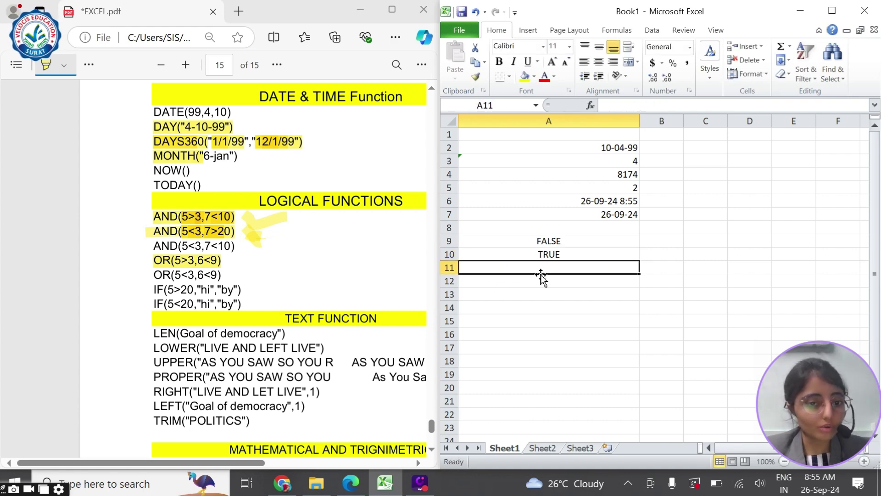
# Examine the two conditions of the OR formula in A10 and compare it with the AND formula in A9
pyautogui.press('Up')
pyautogui.press('F2')
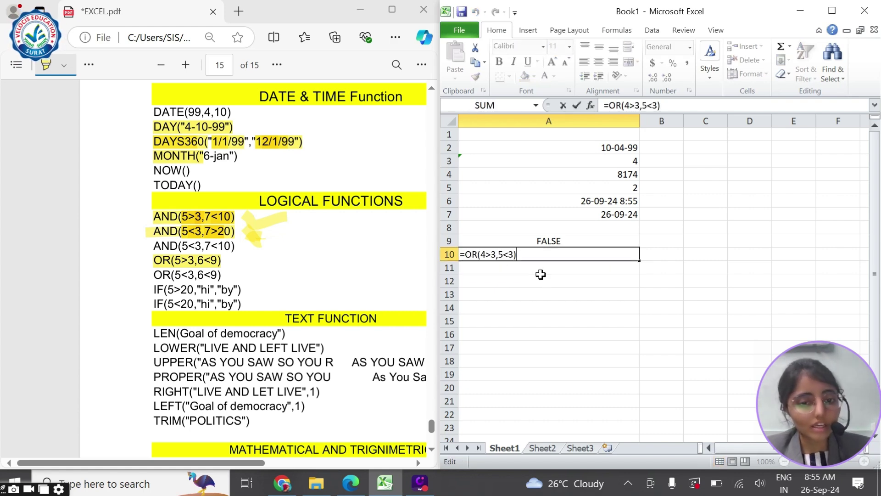
pyautogui.click(495, 255)
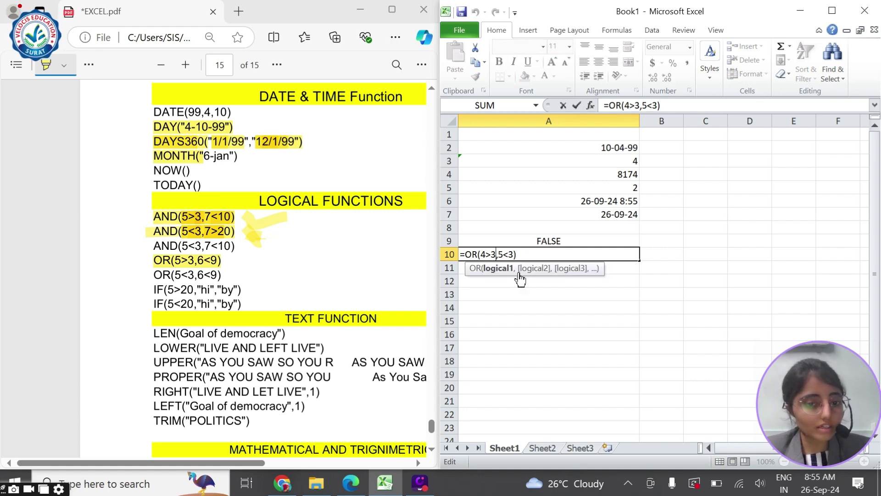
pyautogui.moveTo(503, 255); pyautogui.dragTo(519, 255)
pyautogui.click(526, 255)
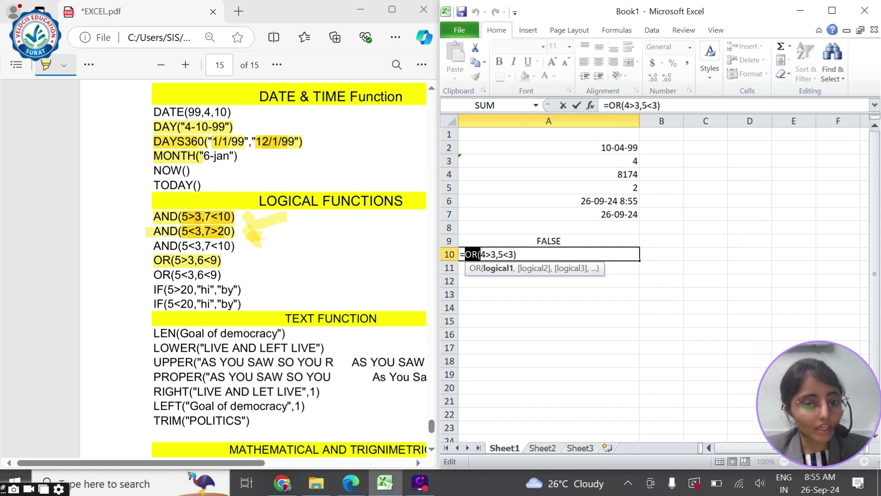
pyautogui.press('Right')
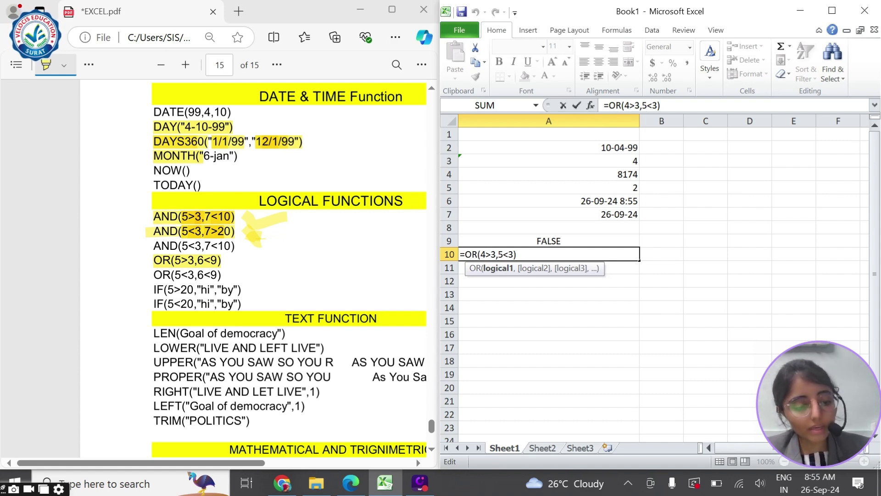
pyautogui.press('Return')
pyautogui.click(495, 253)
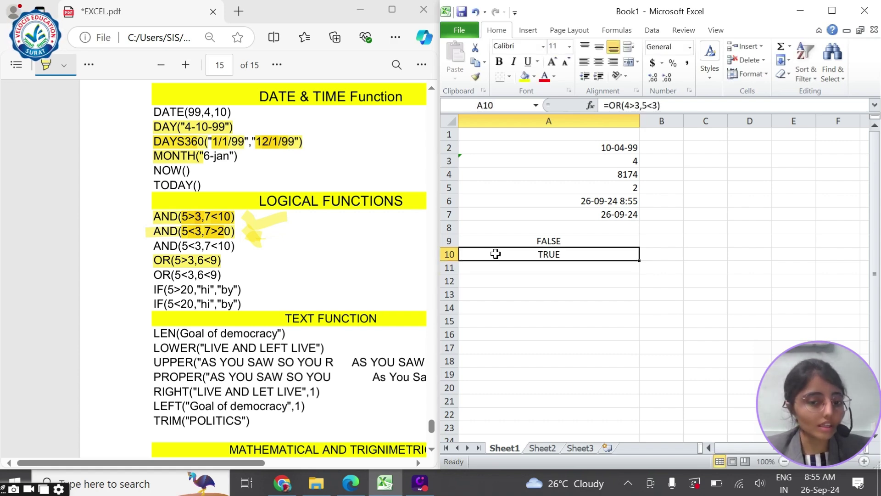
pyautogui.click(503, 239)
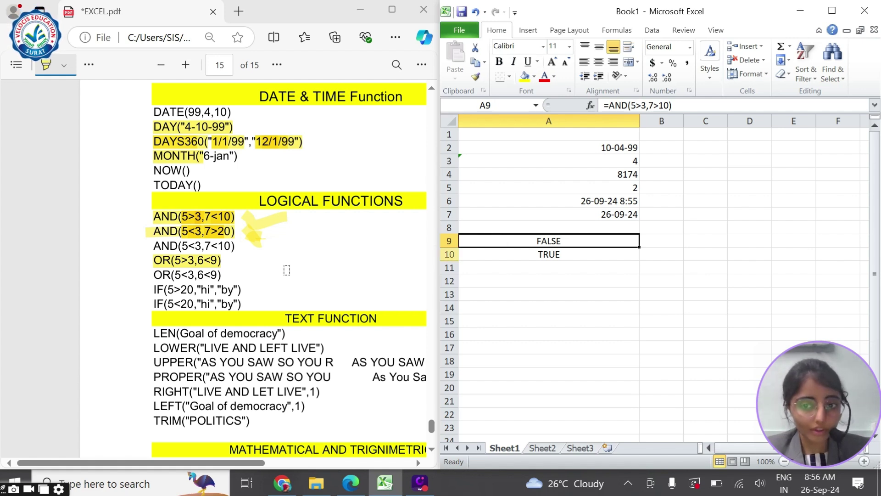
# Highlight the beginning of the example IF(5>20,"hi","by") in the PDF, and return to the Excel sheet at cell A11
pyautogui.click(156, 232)
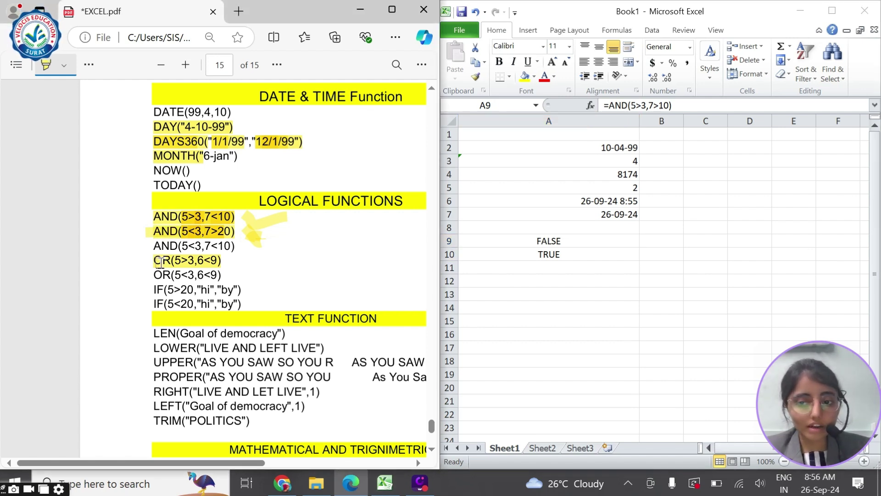
pyautogui.moveTo(152, 292); pyautogui.dragTo(201, 290)
pyautogui.doubleClick(555, 271)
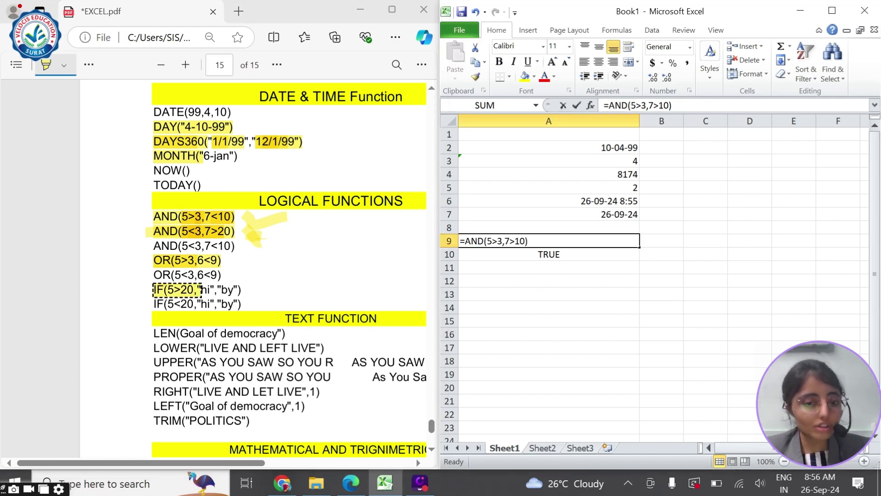
pyautogui.click(554, 271)
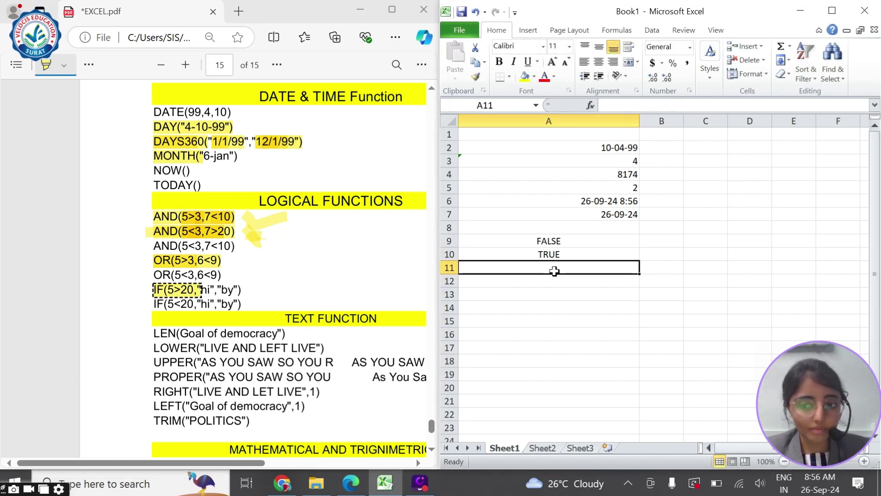
# Write the formula =IF(5>20,"GOOD MORNING","HELLO HOW ARE YOU") in cell A11
pyautogui.write('=')
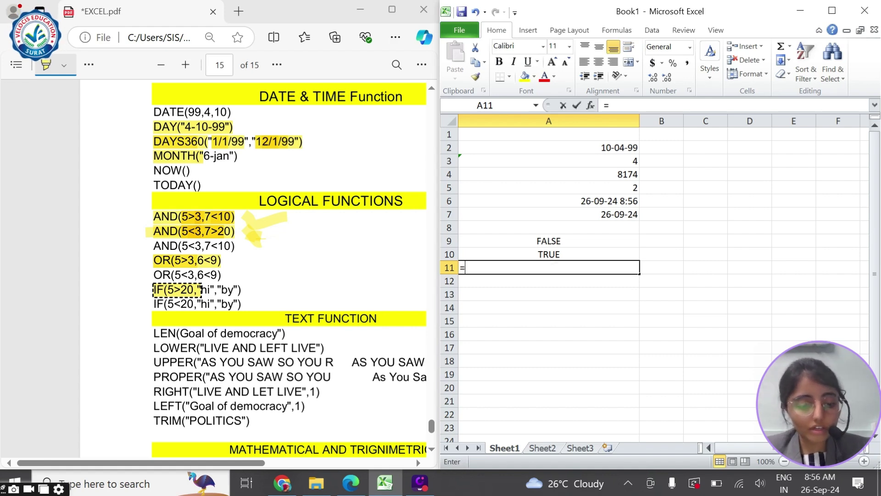
pyautogui.write('IF(')
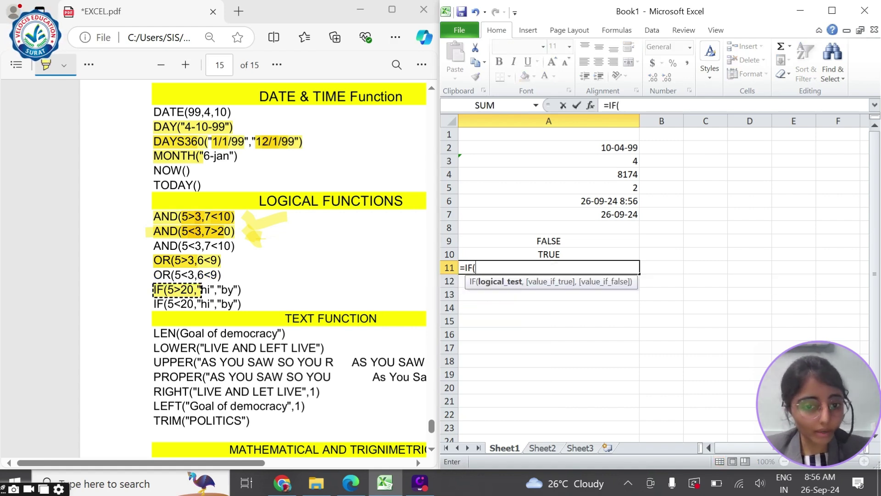
pyautogui.write('5')
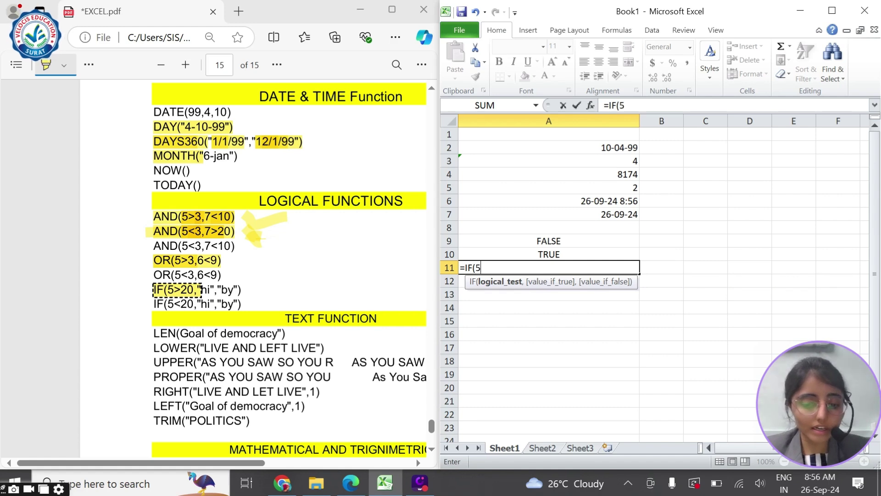
pyautogui.write('>2')
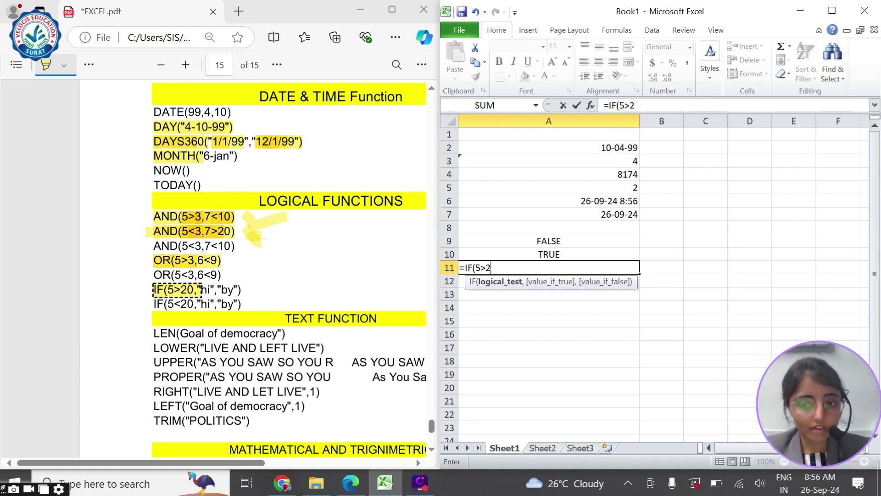
pyautogui.write('0')
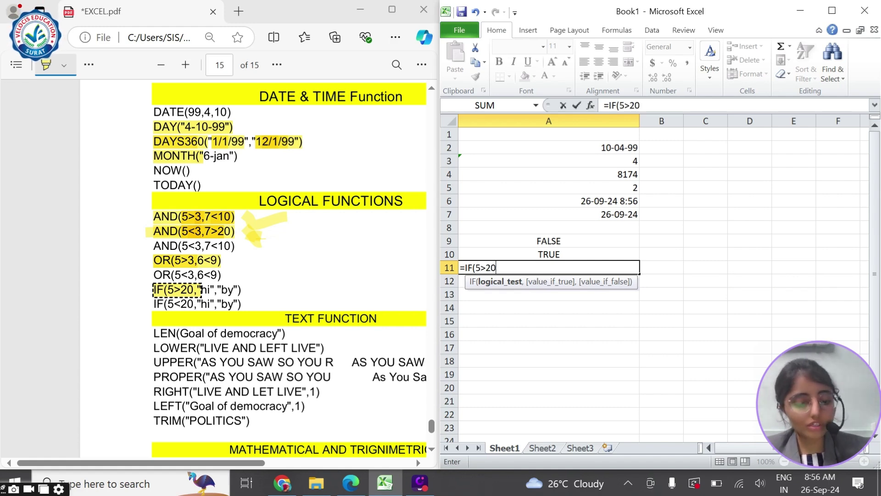
pyautogui.write(',"')
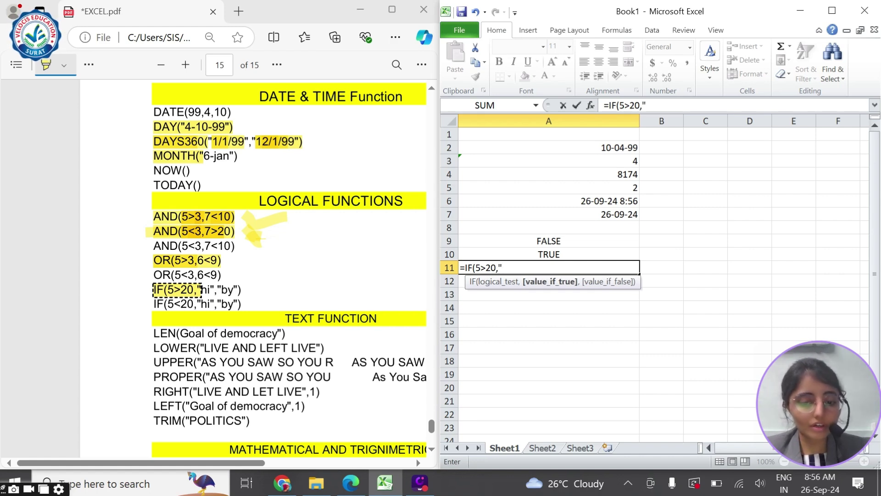
pyautogui.write('GOOD M')
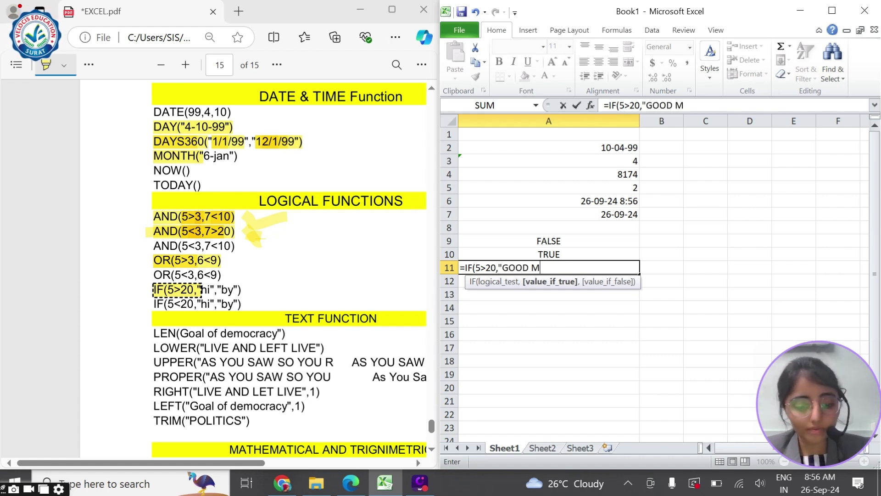
pyautogui.write('ORNING')
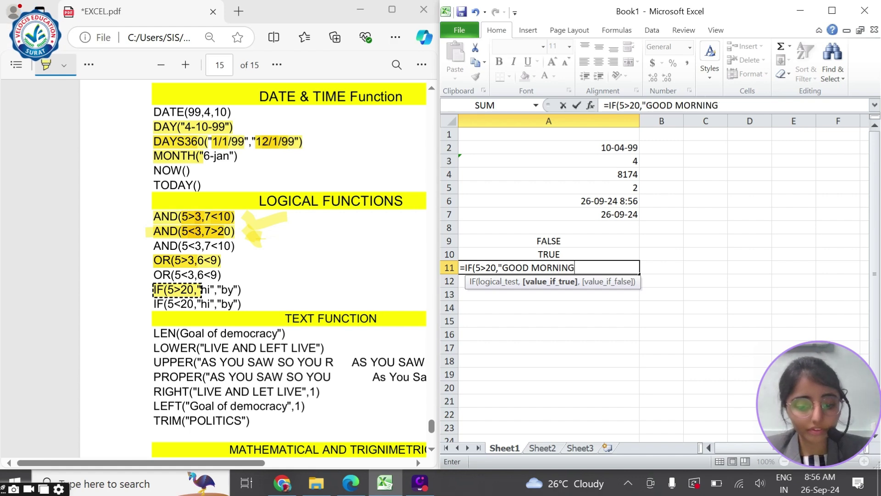
pyautogui.write('","')
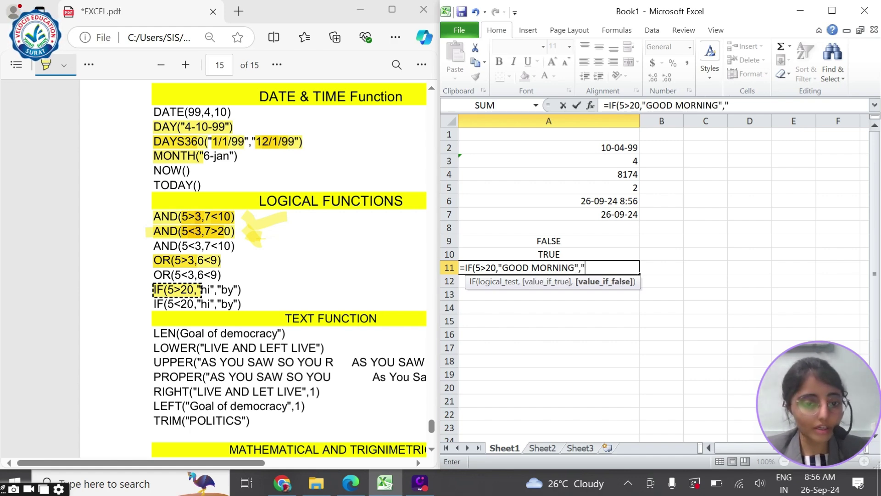
pyautogui.write('HELLO HOW ARE YOU")')
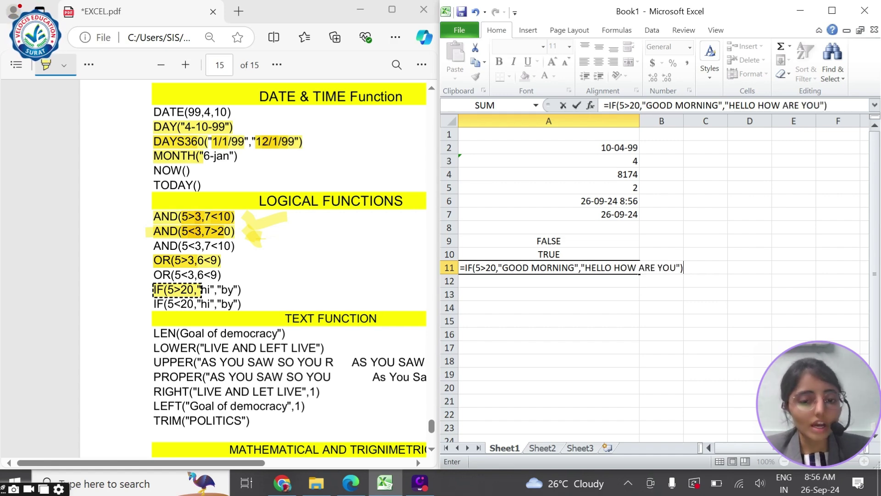
# Examine the condition and the true and false texts of the IF formula in A11, and commit the formula
pyautogui.moveTo(473, 268); pyautogui.dragTo(568, 267)
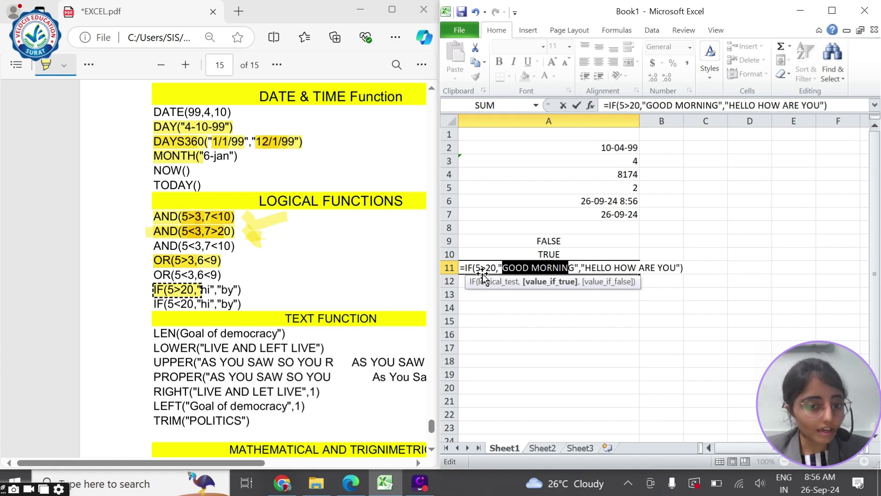
pyautogui.moveTo(473, 267); pyautogui.dragTo(497, 268)
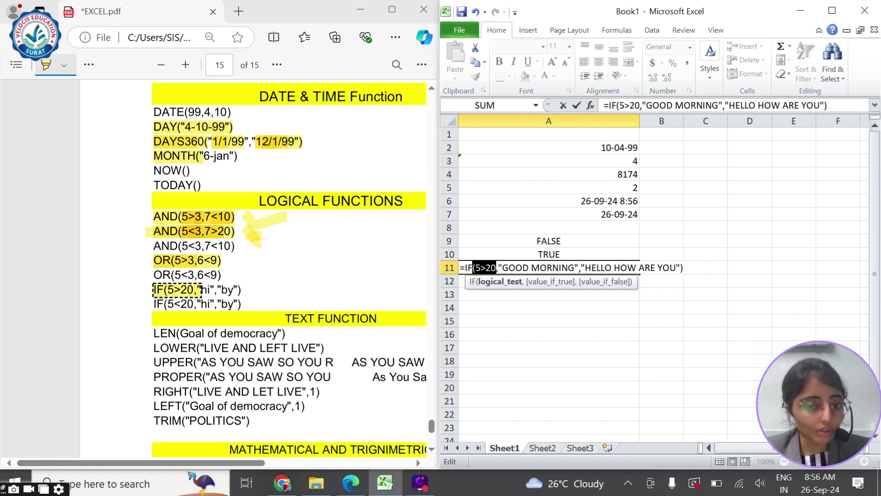
pyautogui.moveTo(592, 268); pyautogui.dragTo(663, 267)
pyautogui.moveTo(491, 268); pyautogui.dragTo(481, 267)
pyautogui.click(491, 267)
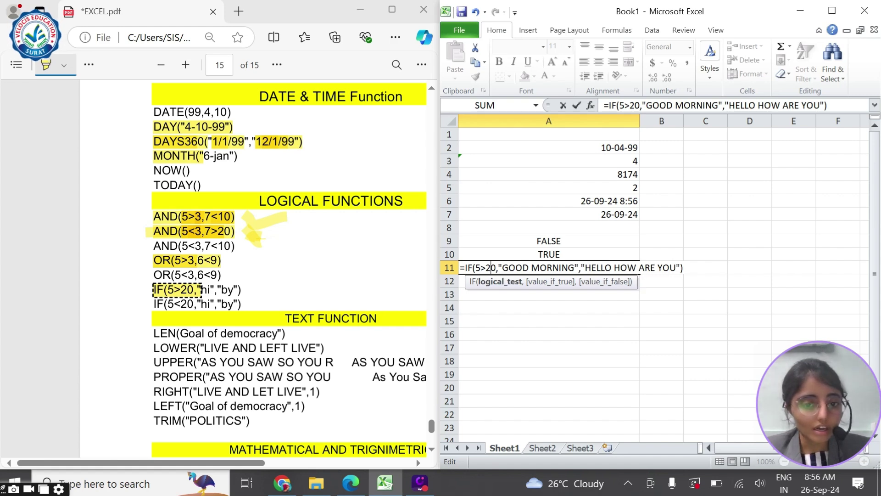
pyautogui.moveTo(476, 268); pyautogui.dragTo(485, 268)
pyautogui.click(486, 267)
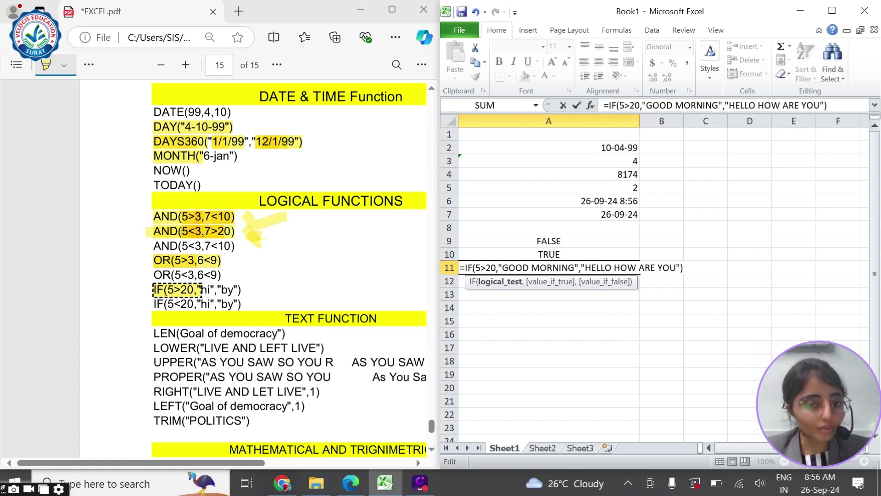
pyautogui.moveTo(585, 267); pyautogui.dragTo(680, 268)
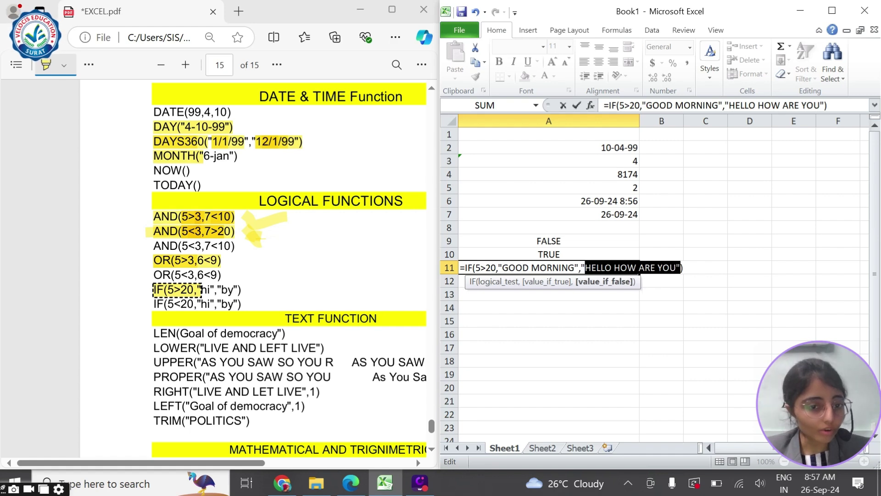
pyautogui.click(552, 267)
pyautogui.press('Return')
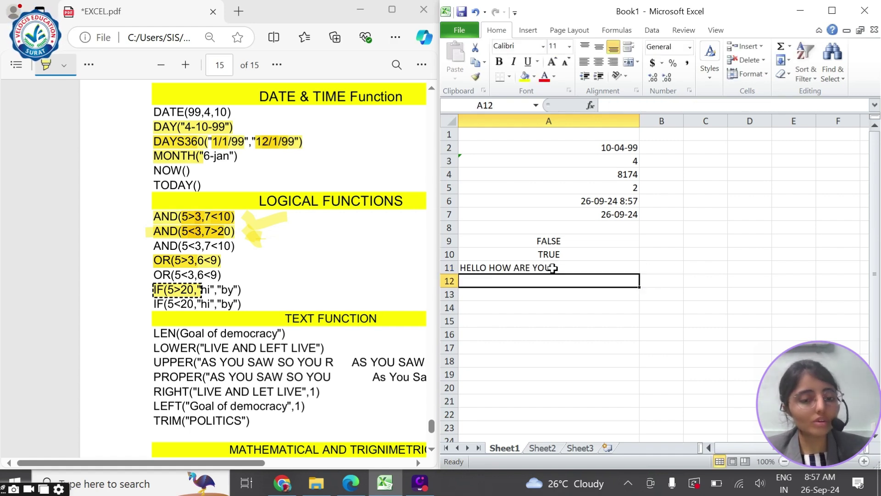
# Change the condition of the IF formula in A11 to 5<20 and review the edited formula
pyautogui.click(590, 268)
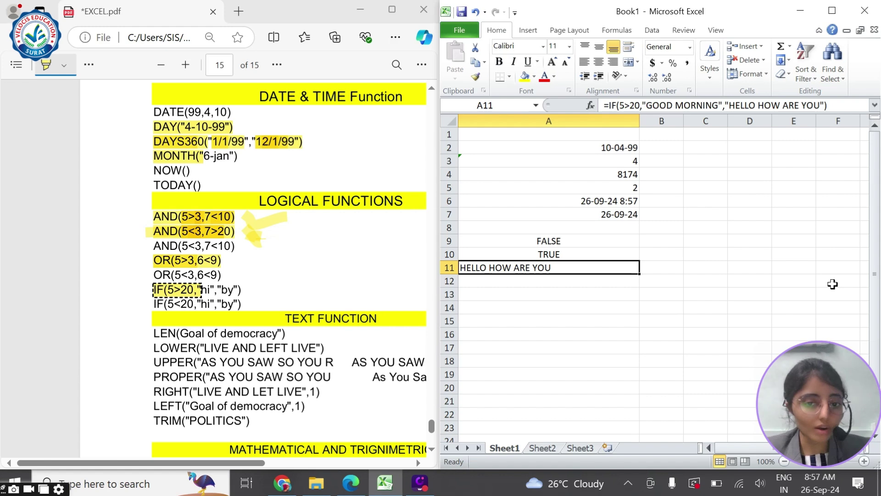
pyautogui.press('F2')
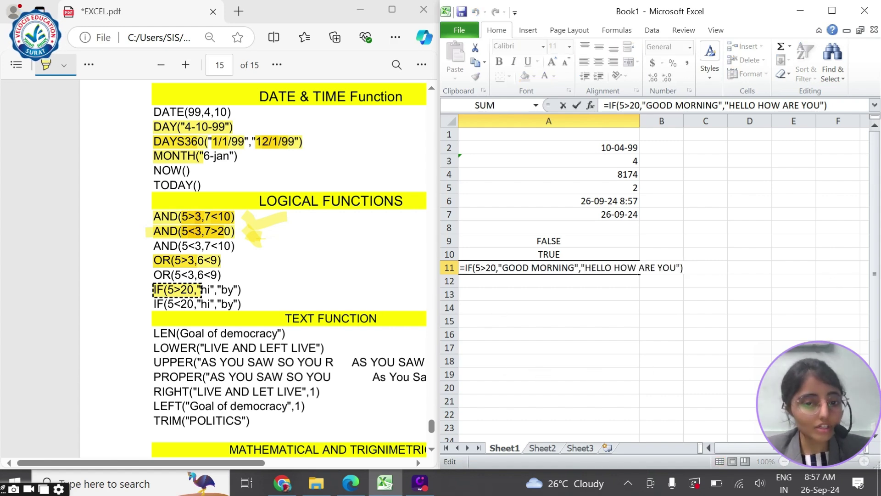
pyautogui.click(486, 267)
pyautogui.press('BackSpace')
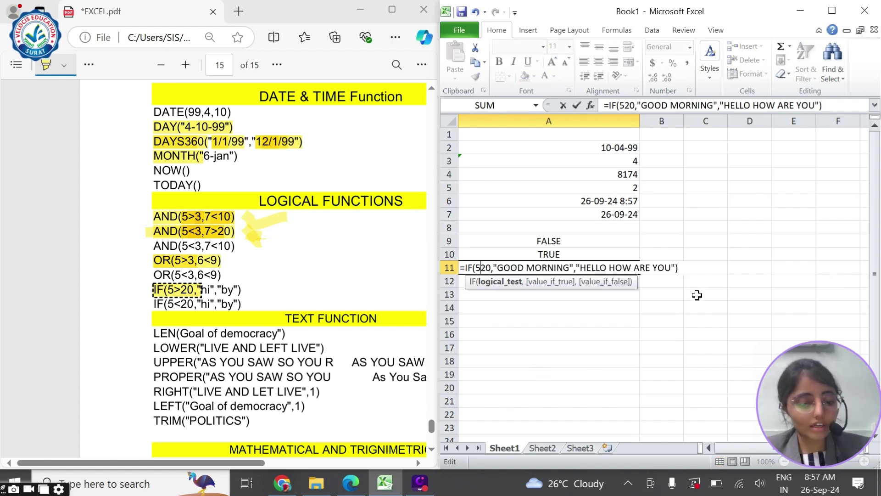
pyautogui.write('<')
pyautogui.press('Return')
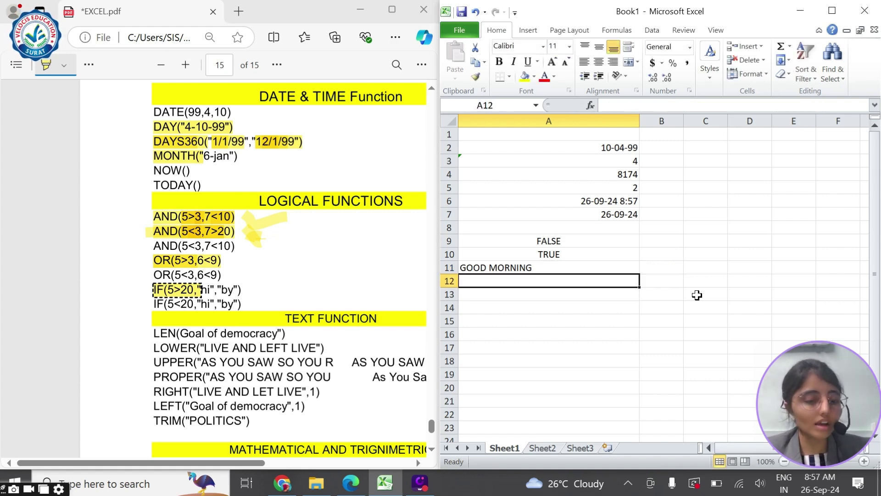
pyautogui.press('Up')
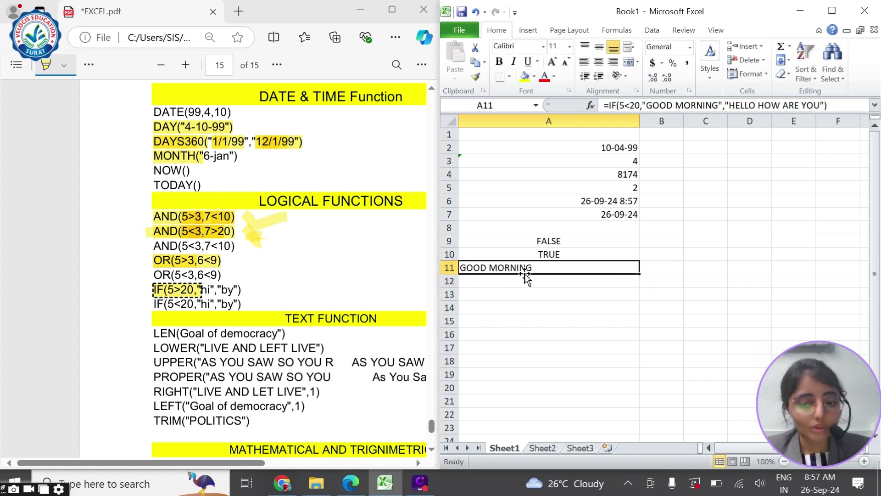
pyautogui.doubleClick(485, 274)
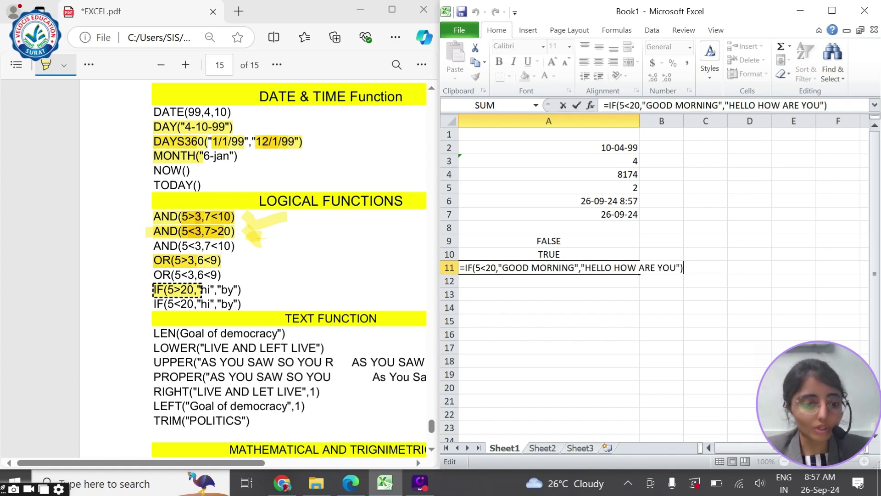
pyautogui.press('Return')
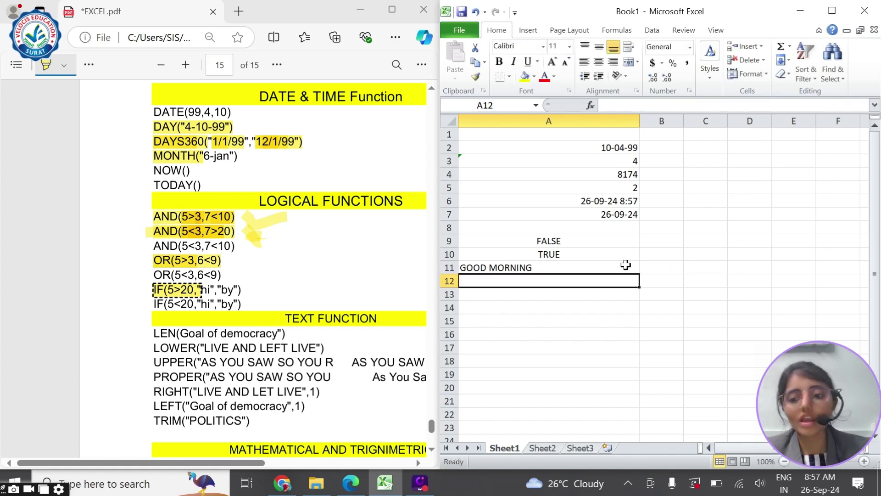
# Switch to the PDF and highlight the LEN and LOWER function names under the TEXT FUNCTION heading
pyautogui.scroll(-1, 290, 325)
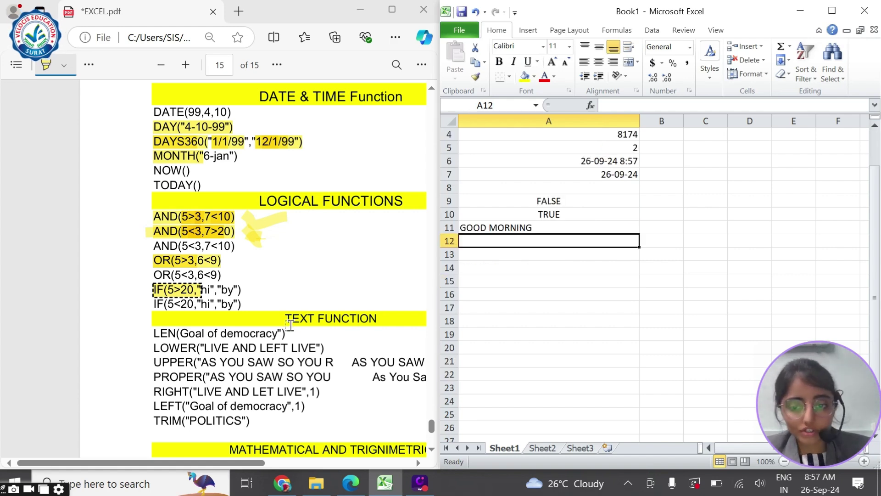
pyautogui.click(290, 324)
pyautogui.scroll(-3, 290, 325)
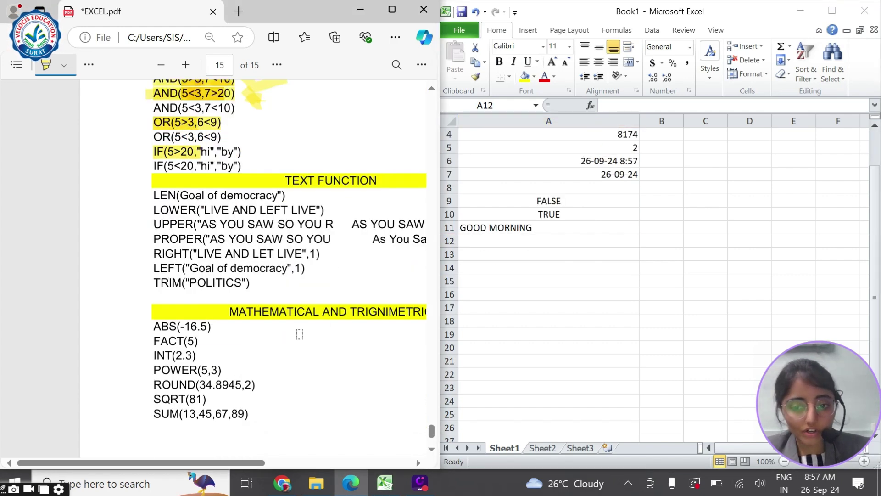
pyautogui.moveTo(148, 195)
pyautogui.mouseDown()
pyautogui.moveTo(181, 195)
pyautogui.moveTo(196, 210)
pyautogui.mouseUp()
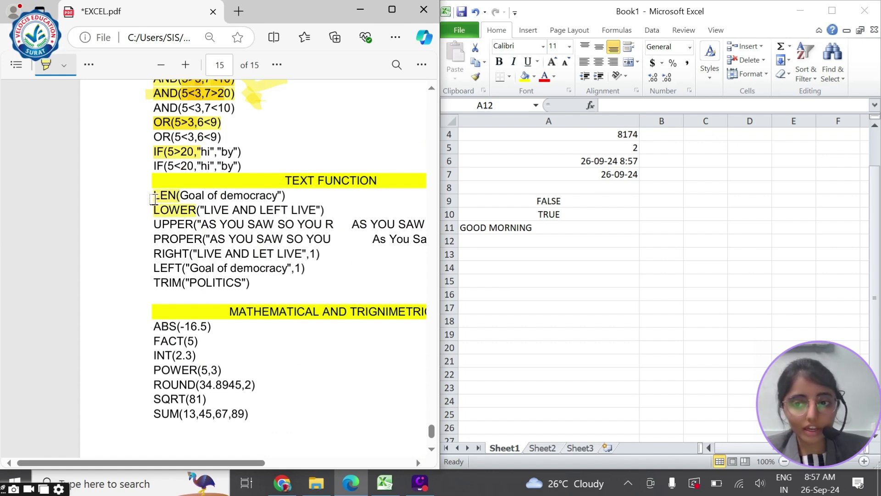
# Switch to the Excel sheet, enter the formula =LEN("VELOCIS") in cell A13 and check its result
pyautogui.click(508, 260)
pyautogui.write('=L')
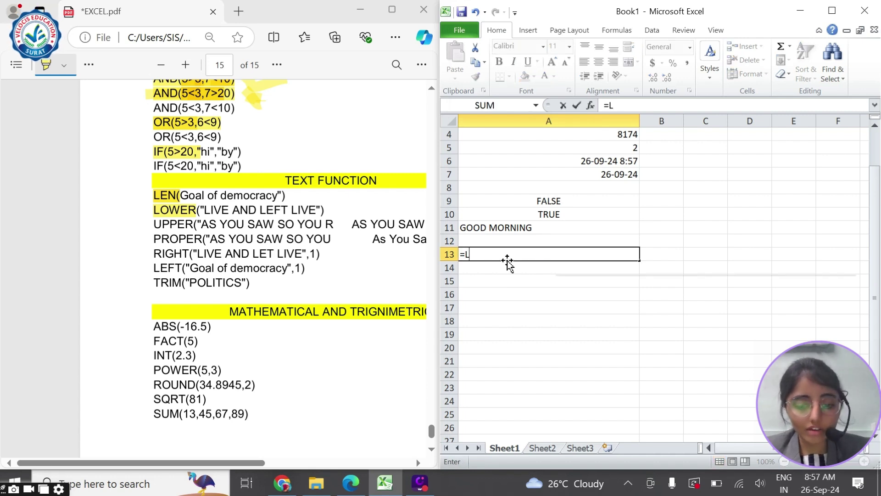
pyautogui.write('EN(')
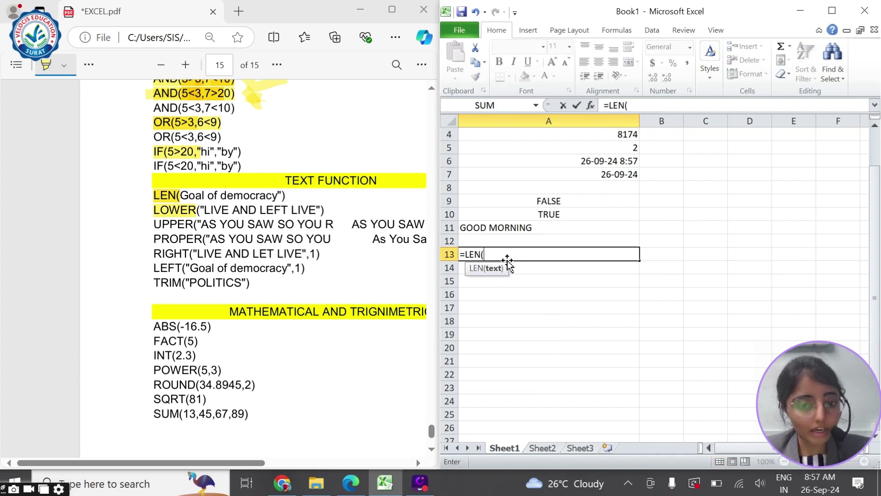
pyautogui.write('"')
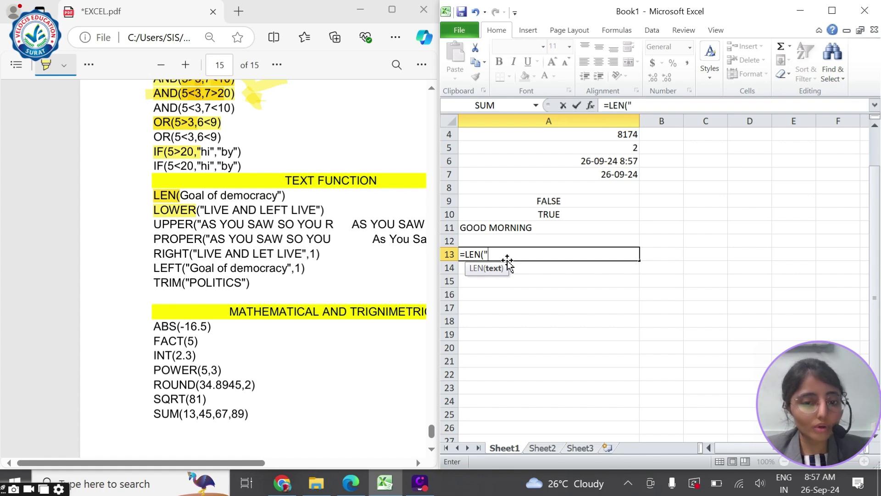
pyautogui.write('VELOCIS')
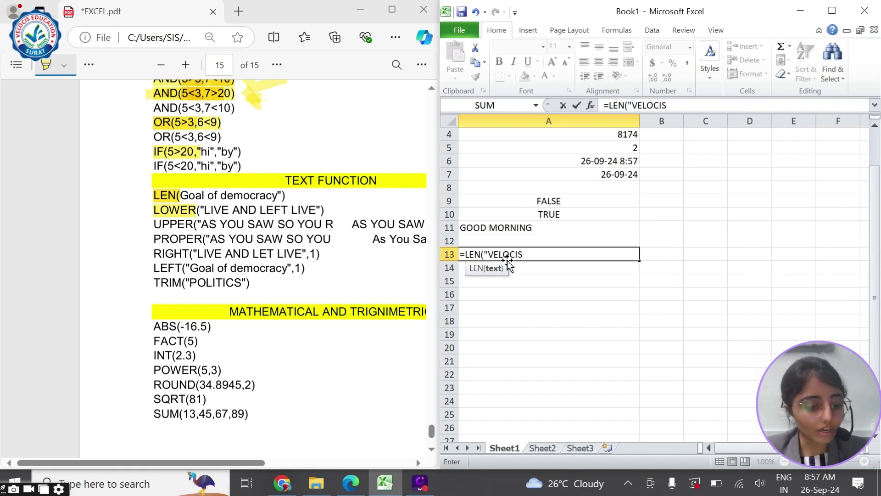
pyautogui.write('")')
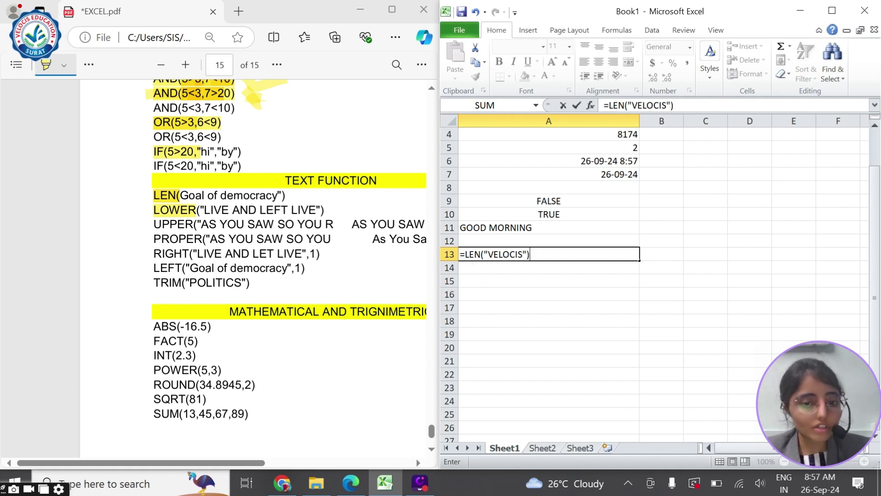
pyautogui.moveTo(487, 254); pyautogui.dragTo(523, 254)
pyautogui.click(522, 254)
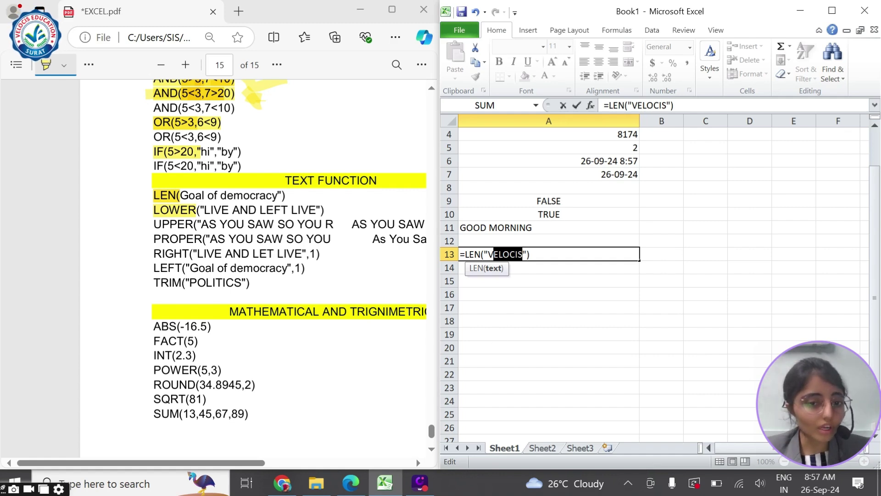
pyautogui.click(534, 254)
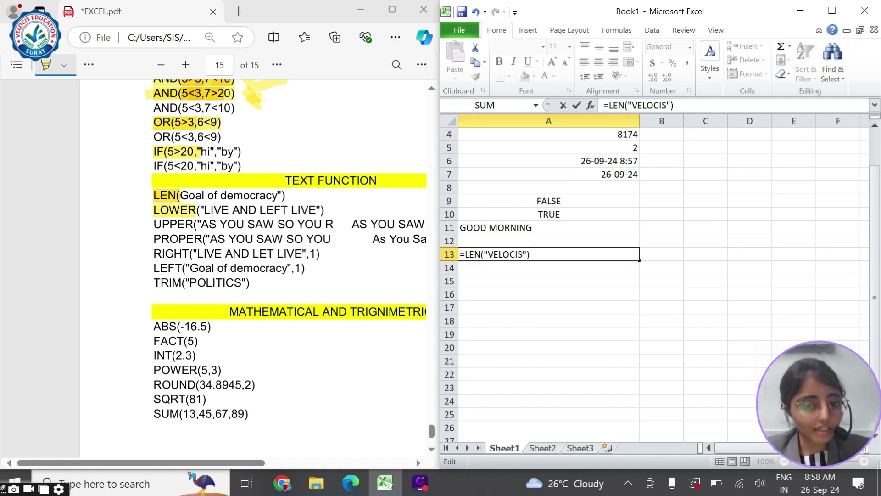
pyautogui.press('Return')
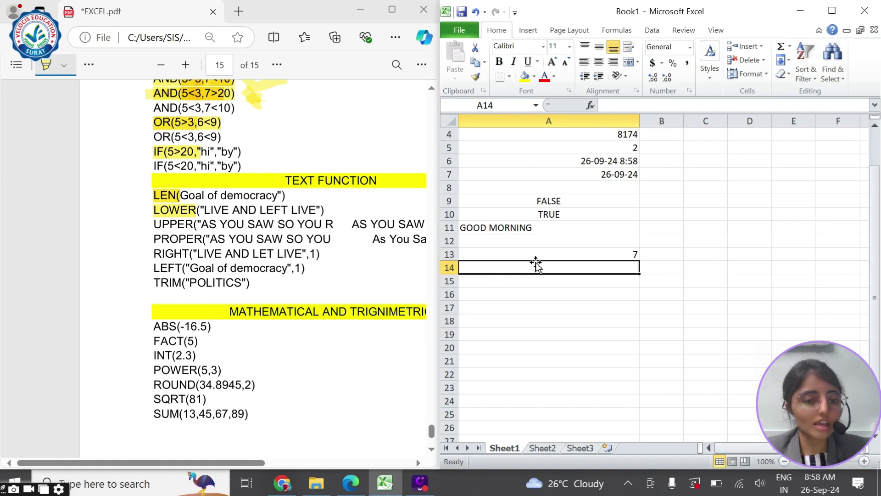
pyautogui.click(556, 256)
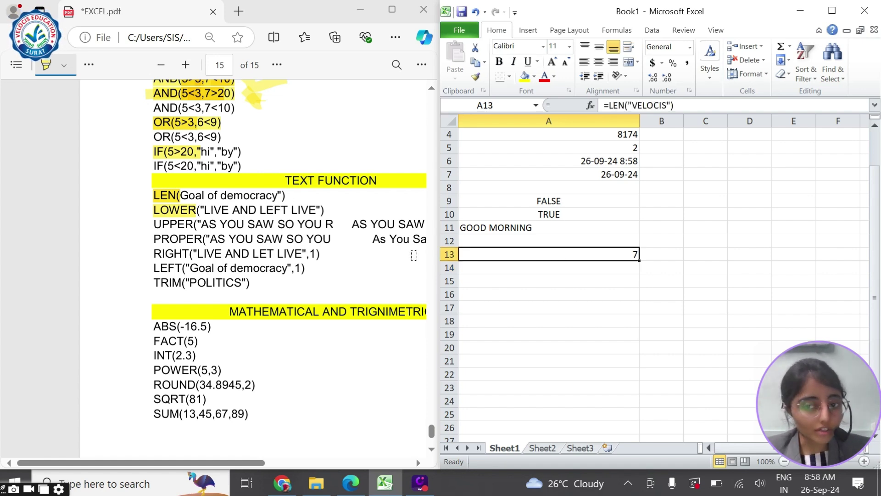
# Enter the formula =LOWER("VELOCIS") in cell A14 and check its result
pyautogui.click(488, 266)
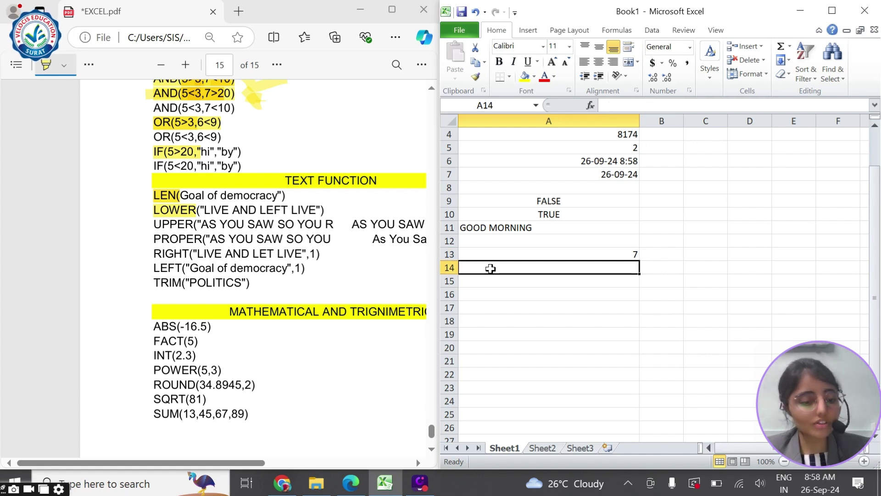
pyautogui.write('=LO')
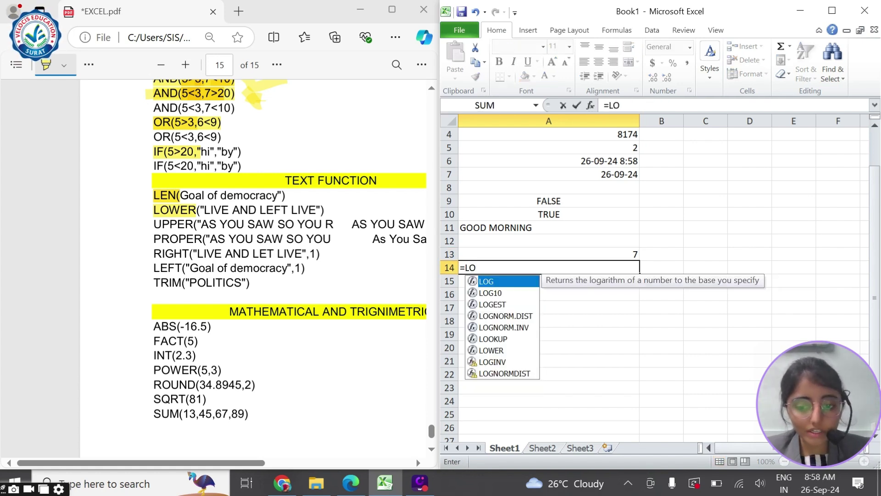
pyautogui.write('WER("V')
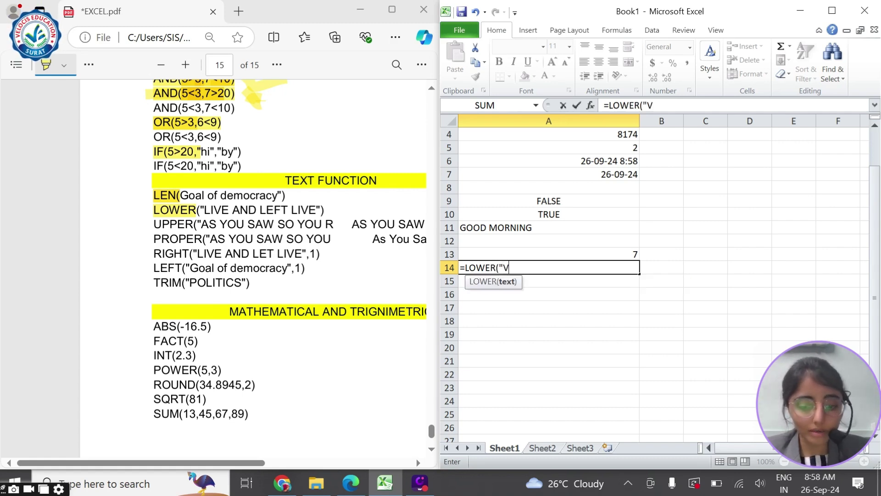
pyautogui.write('ELOCIS")')
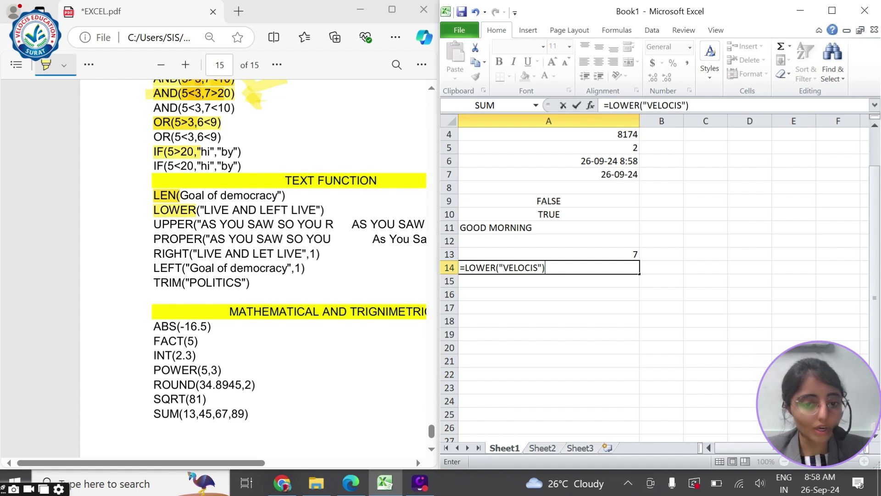
pyautogui.press('Return')
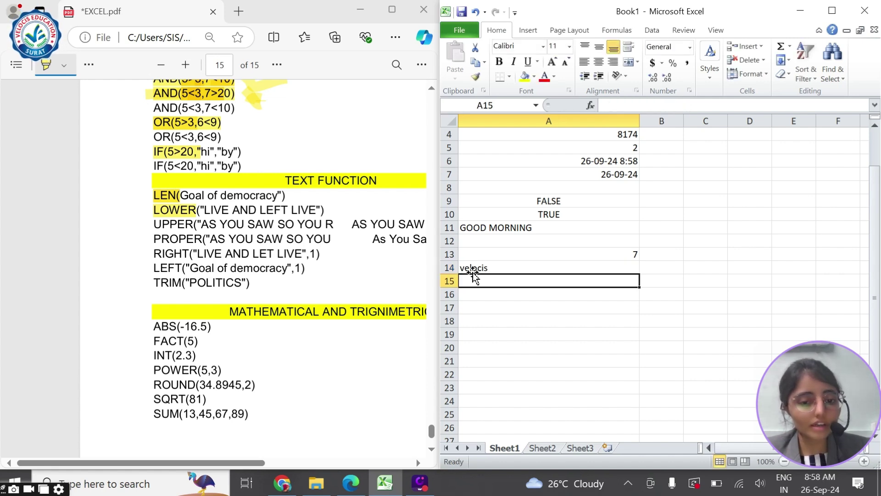
pyautogui.click(496, 267)
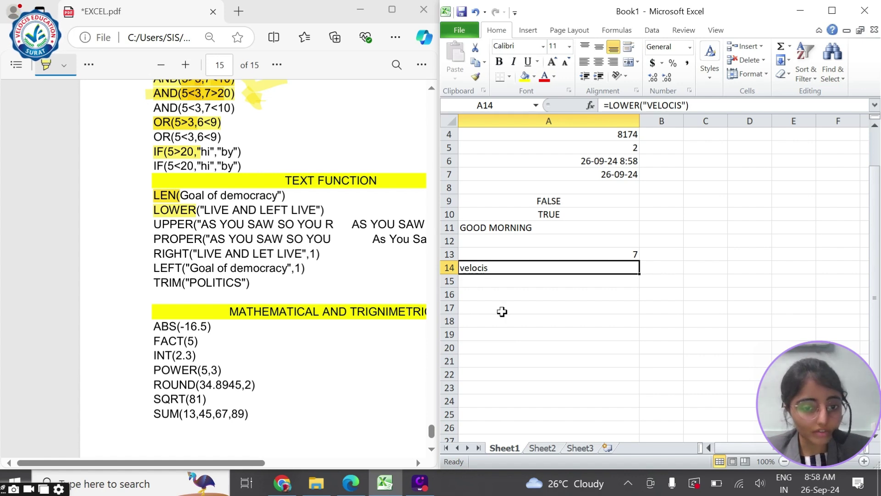
# Enter the formula =UPPER("hello friends") in cell A15 and check its result
pyautogui.click(490, 281)
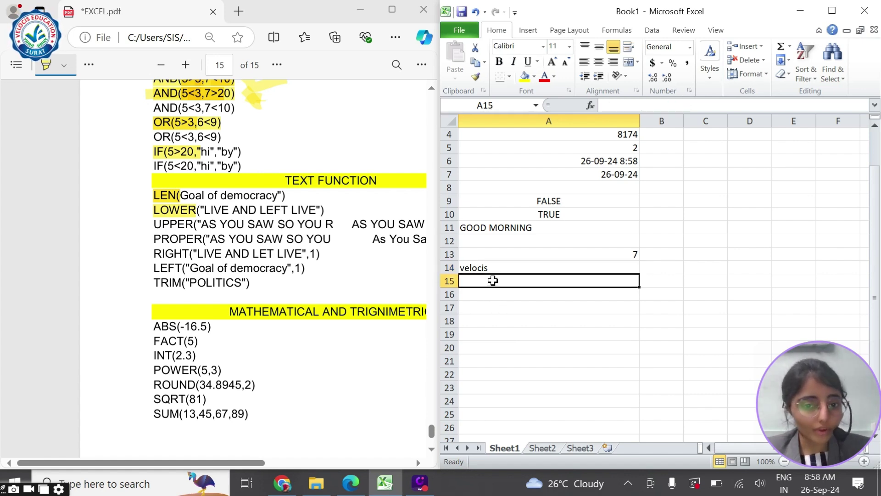
pyautogui.write('=UPPE')
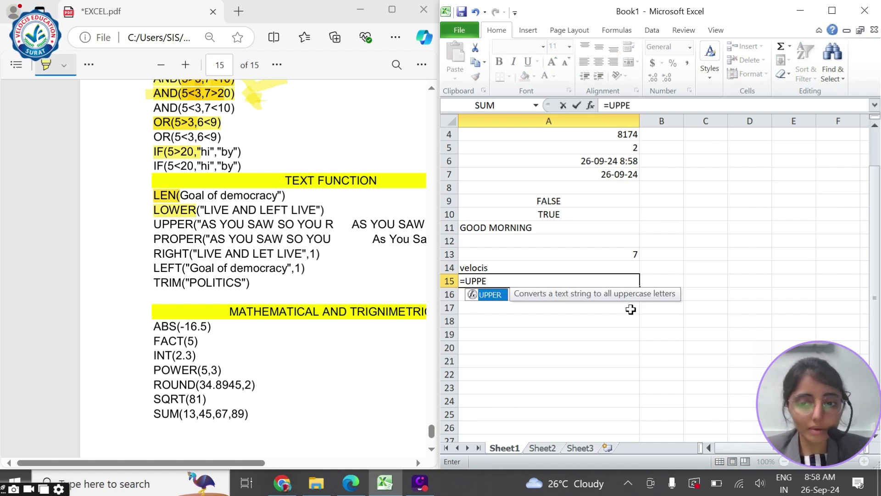
pyautogui.write('R("')
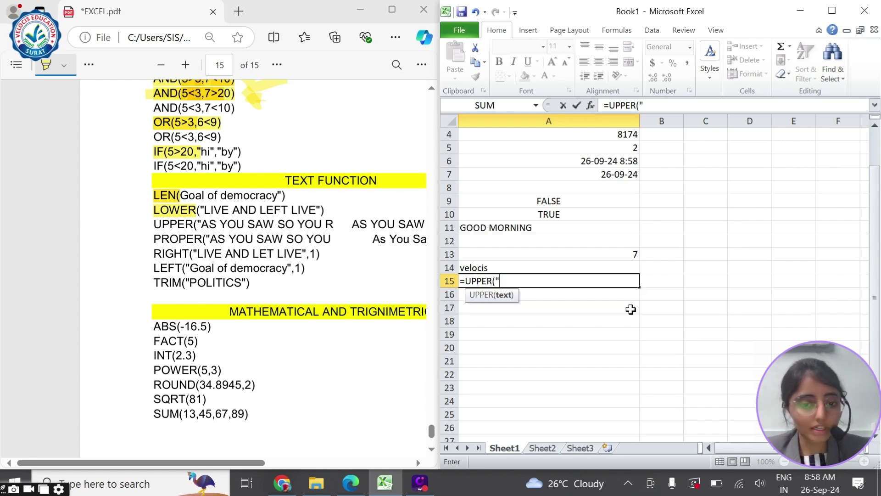
pyautogui.write('hello')
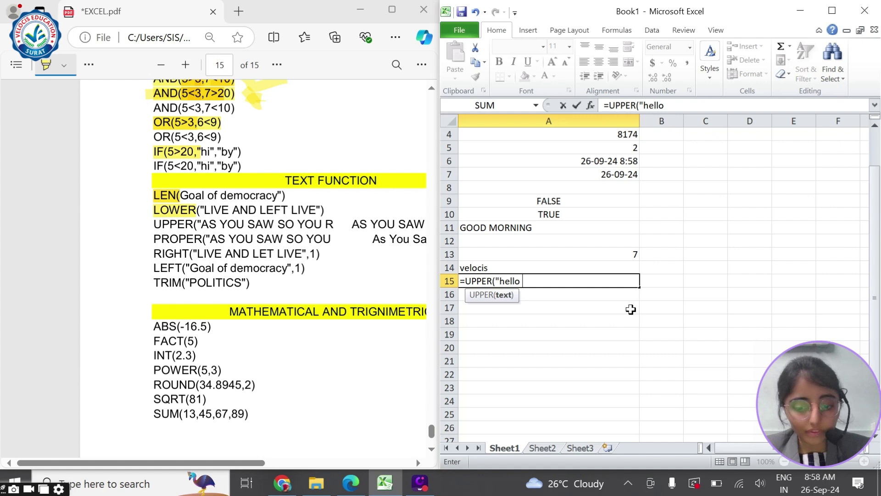
pyautogui.write(' fr')
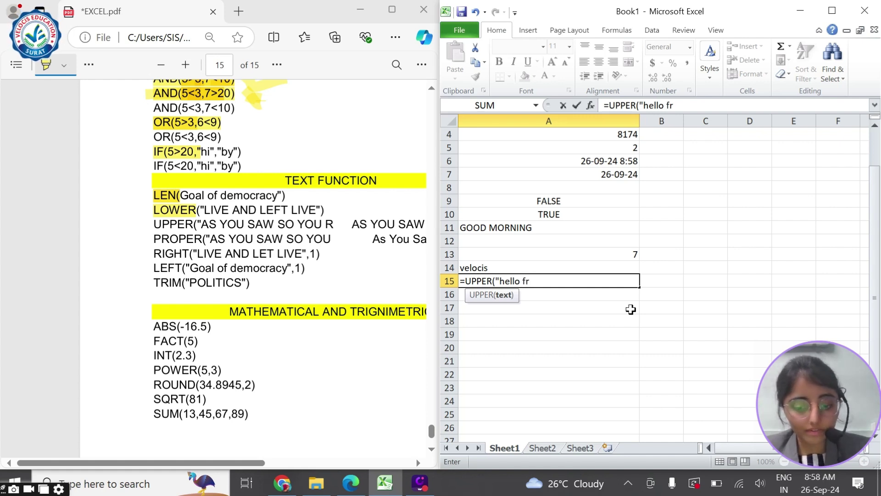
pyautogui.write('iends"')
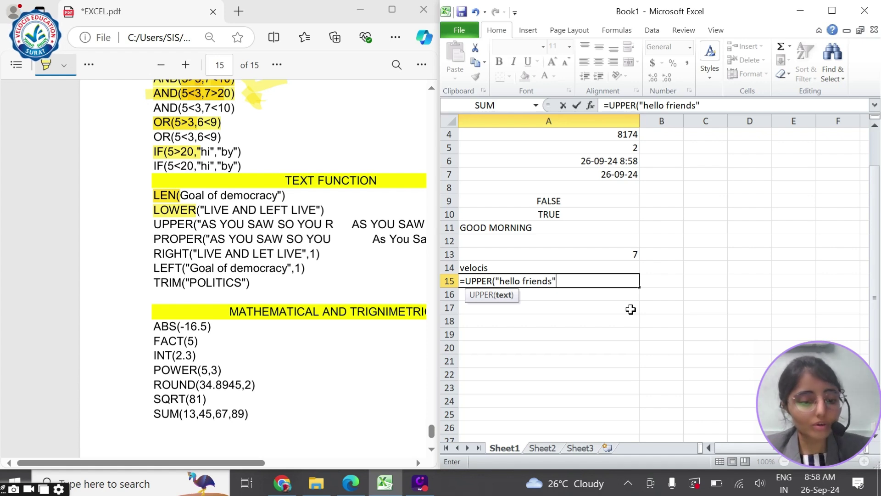
pyautogui.write(')')
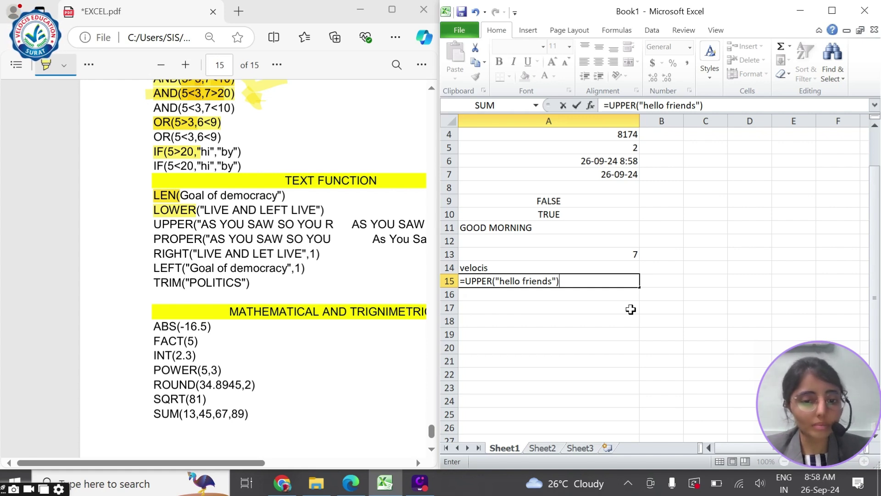
pyautogui.press('Return')
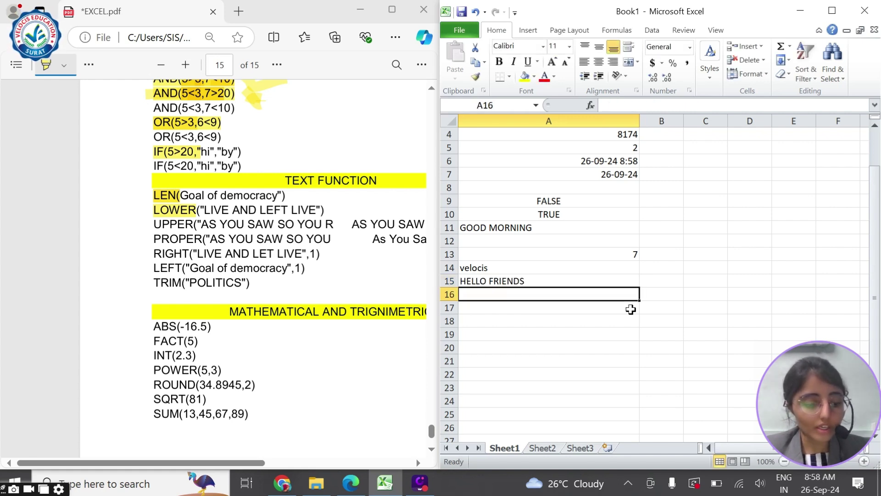
pyautogui.press('Up')
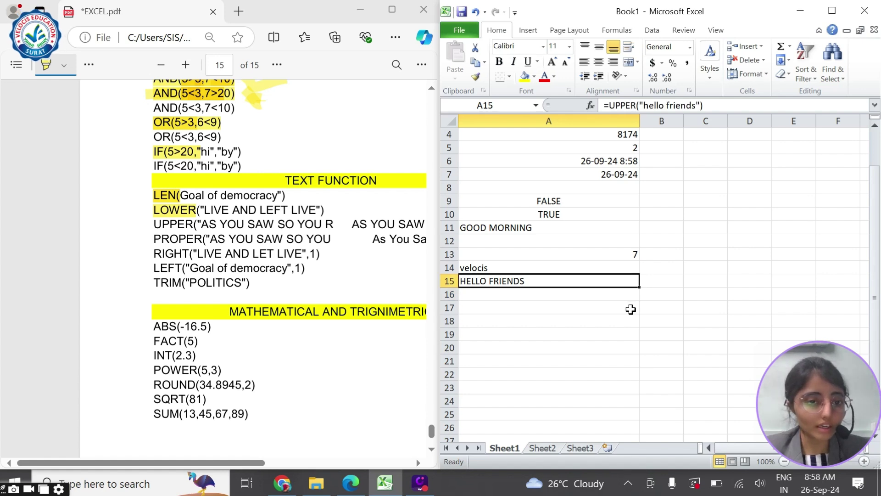
# Enter the formula =RIGHT("velocis education",3) in cell A16 and compare its result with the last characters of the text
pyautogui.press('Down')
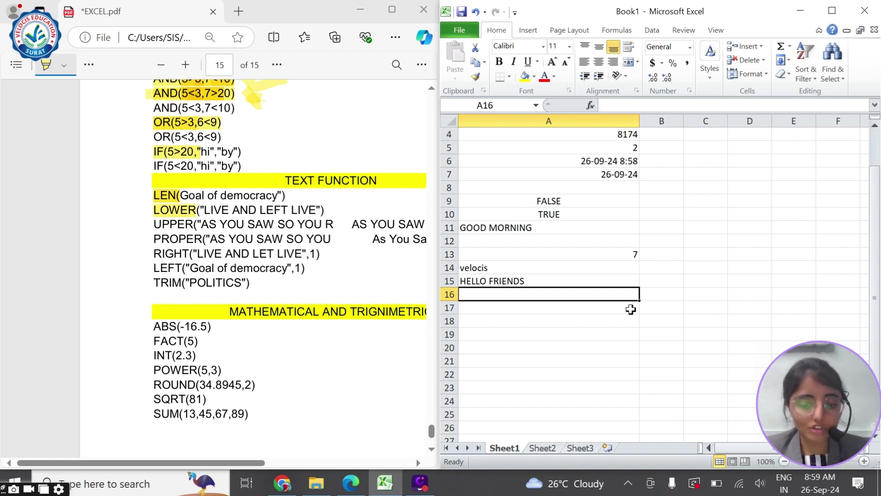
pyautogui.write('=ri')
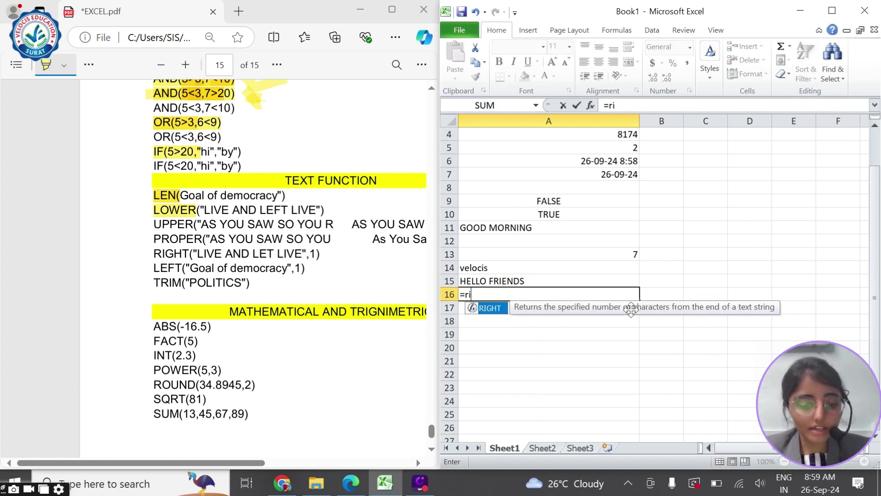
pyautogui.write('ght(')
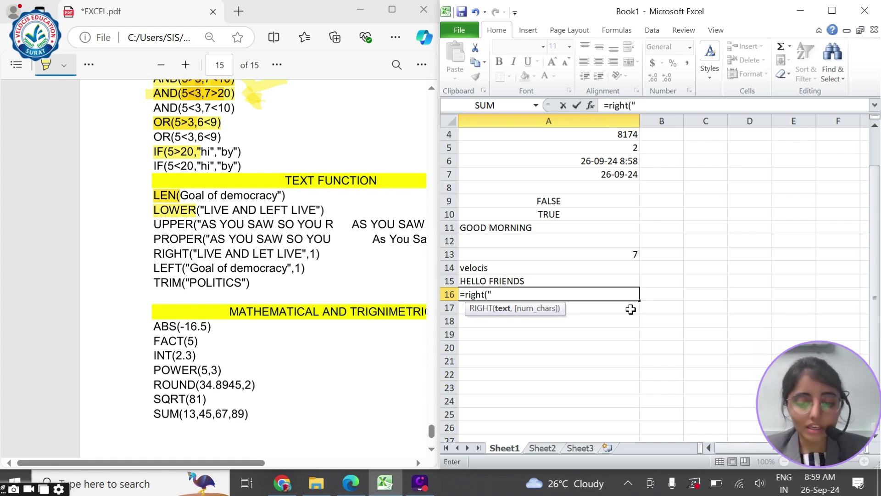
pyautogui.write('elocis education')
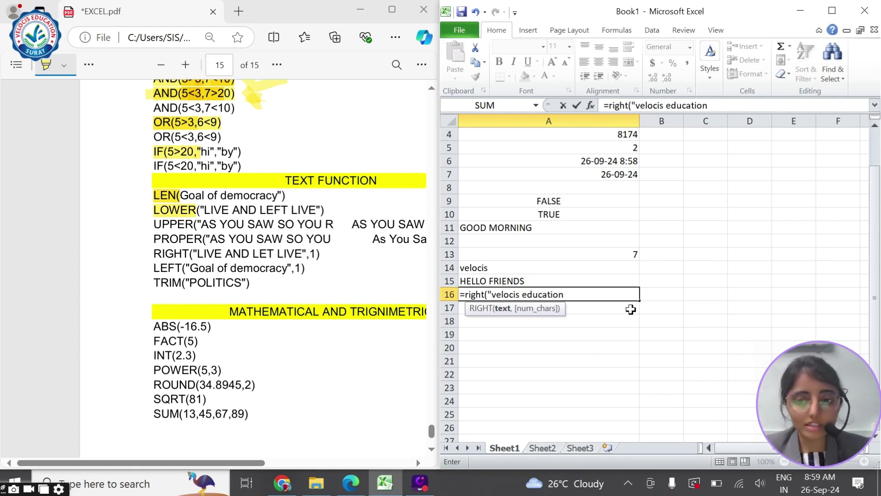
pyautogui.write('",')
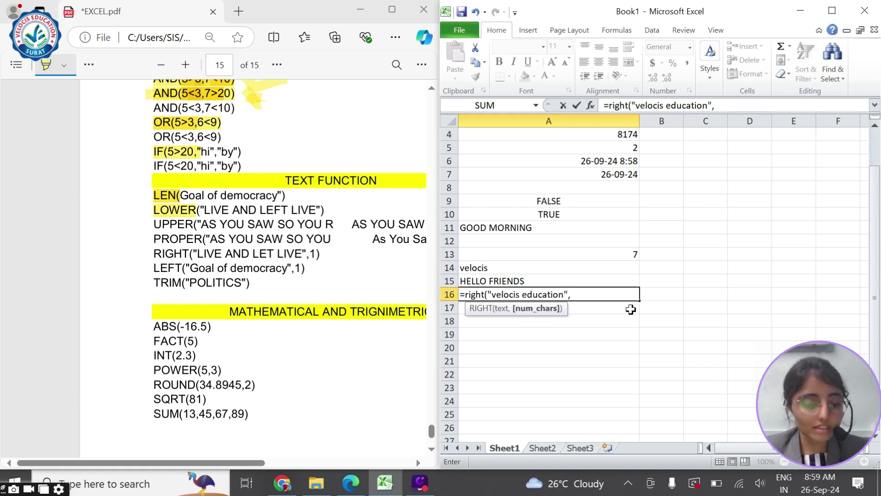
pyautogui.write('3)')
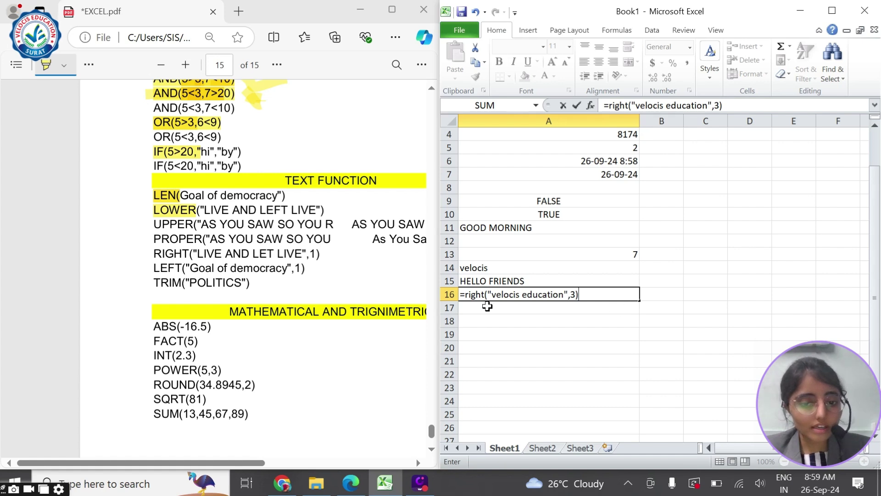
pyautogui.click(559, 294)
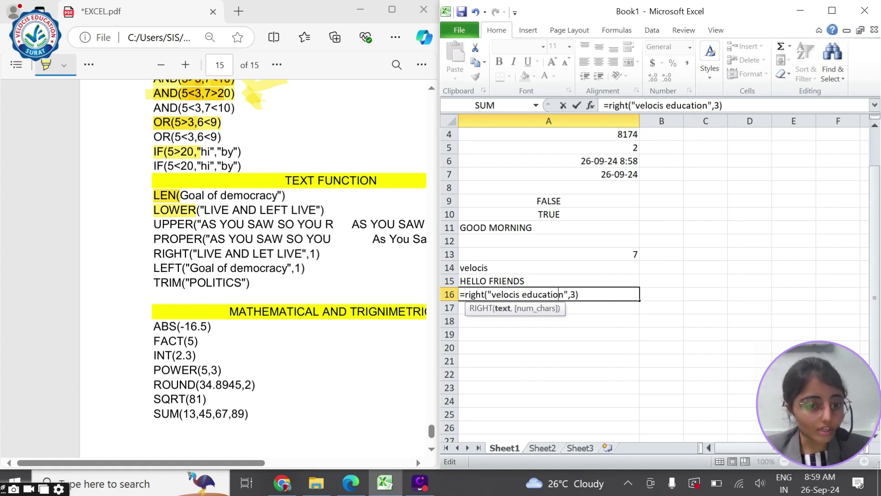
pyautogui.click(564, 294)
pyautogui.moveTo(547, 294); pyautogui.dragTo(564, 294)
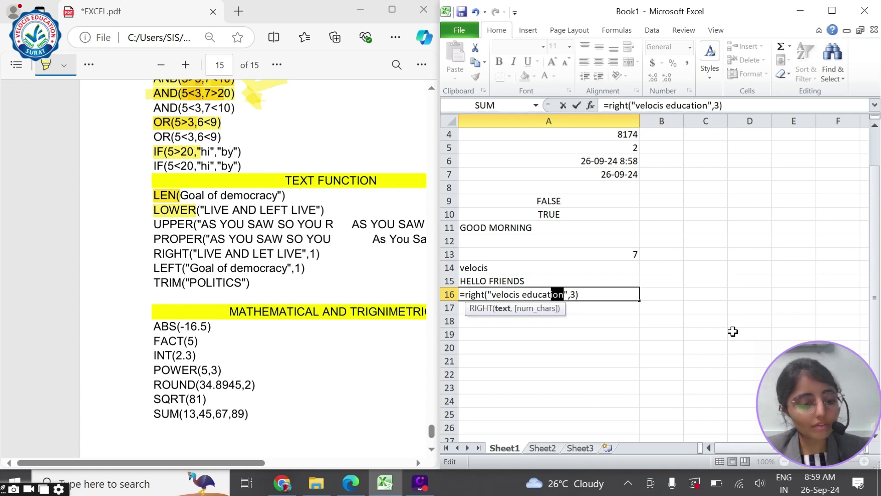
pyautogui.press('Return')
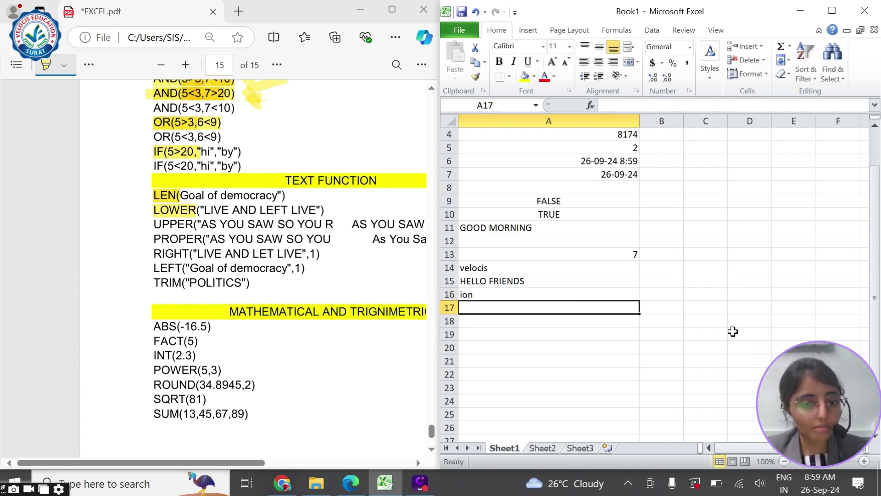
pyautogui.press('Up')
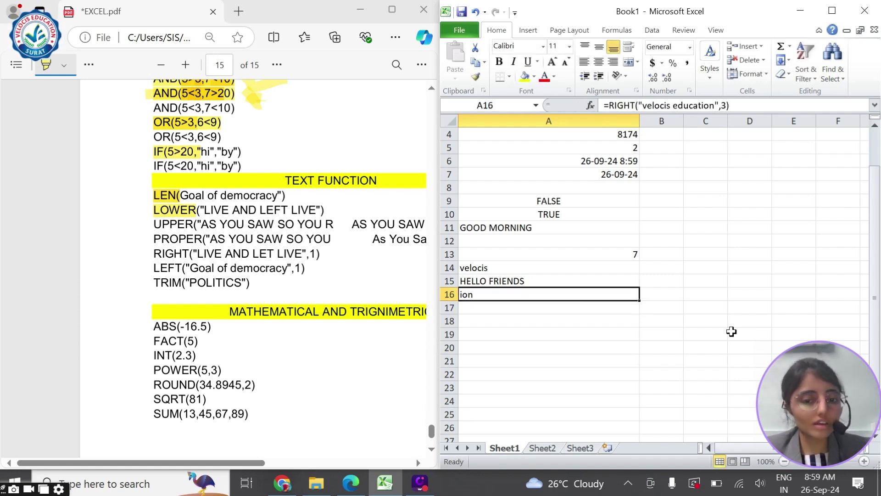
# Set the number of characters in the RIGHT formula in A16 to 5 and check the result
pyautogui.scroll(1, 506, 346)
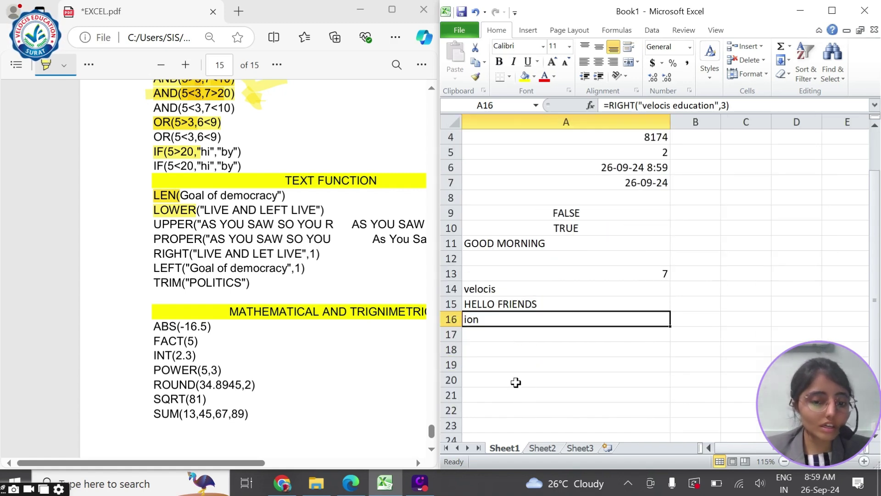
pyautogui.doubleClick(497, 320)
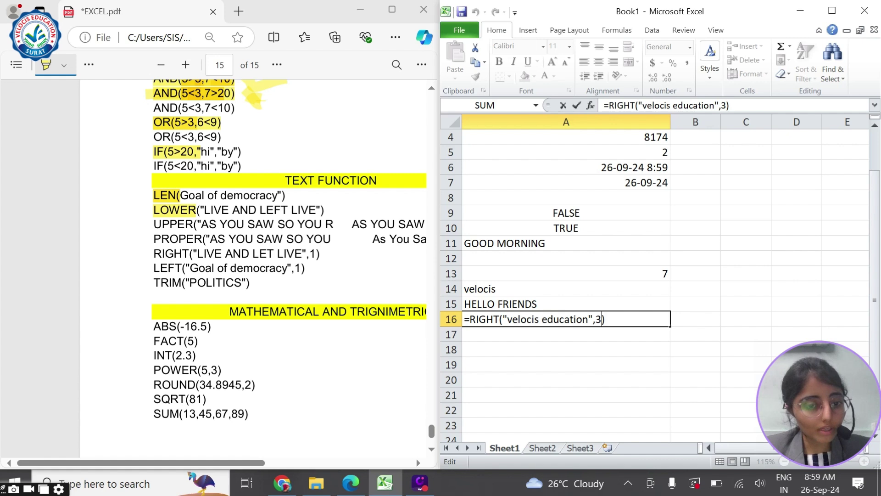
pyautogui.press('Left')
pyautogui.press('BackSpace')
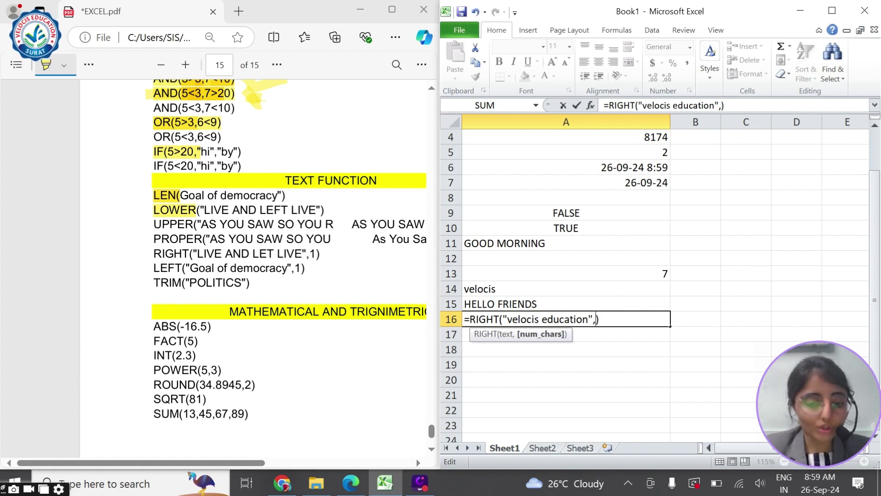
pyautogui.write('5')
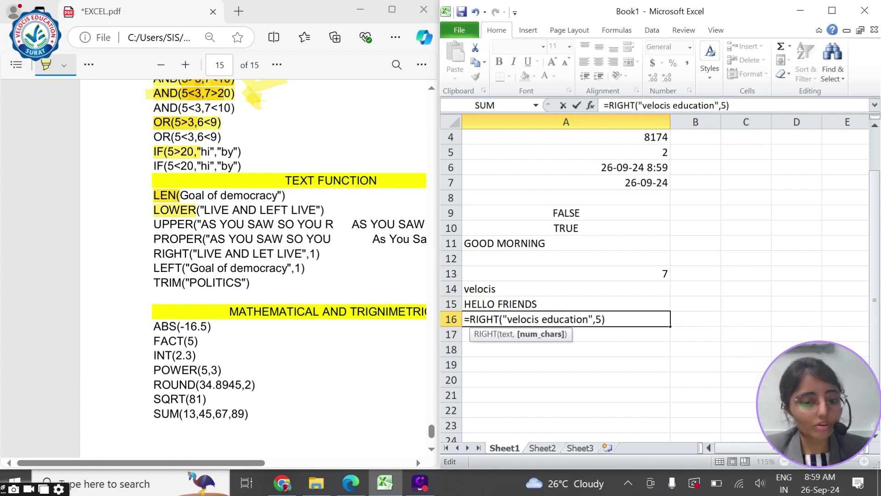
pyautogui.press('Return')
pyautogui.click(515, 319)
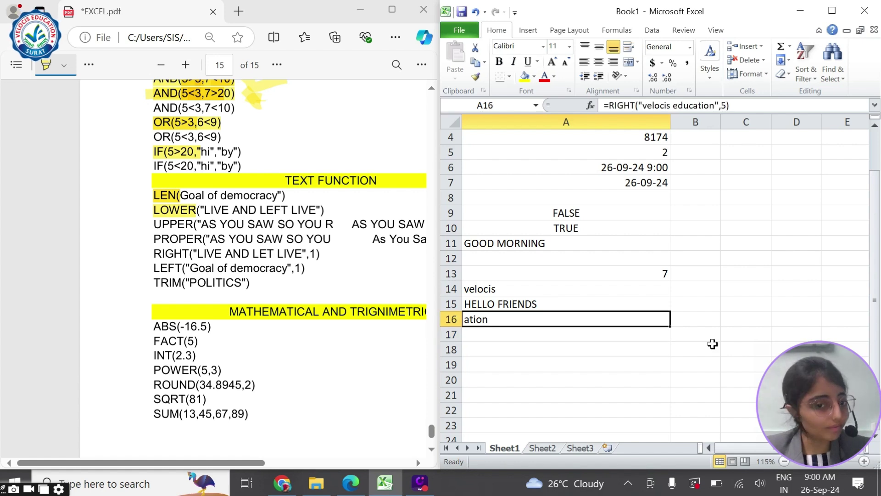
# Replace the RIGHT function in A16 with LEFT, keeping the same arguments, and check the result against the first five characters
pyautogui.press('F2')
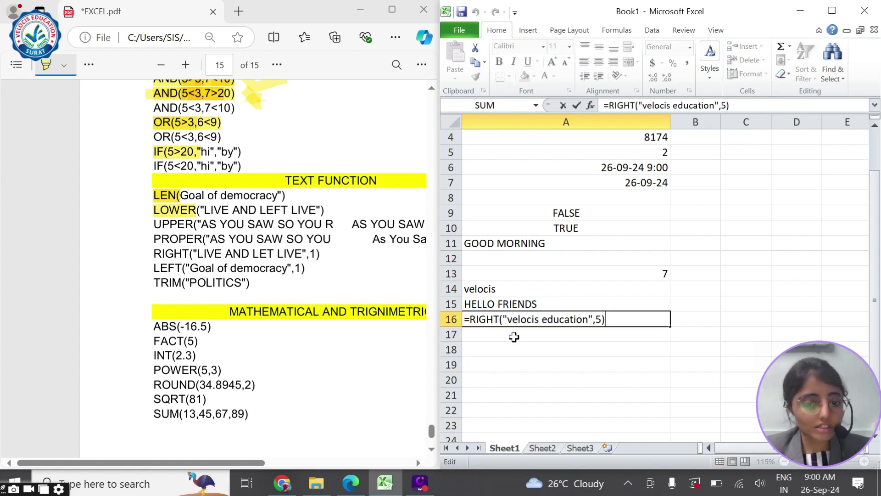
pyautogui.moveTo(499, 319); pyautogui.dragTo(469, 319)
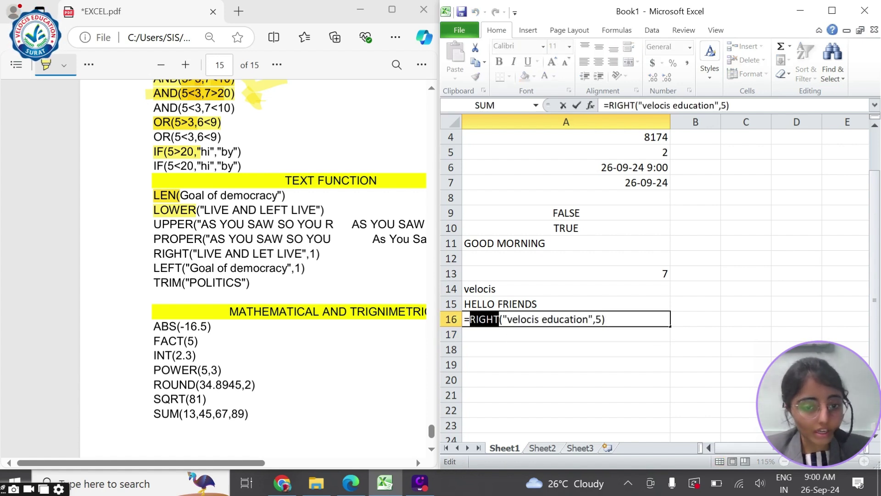
pyautogui.write('left')
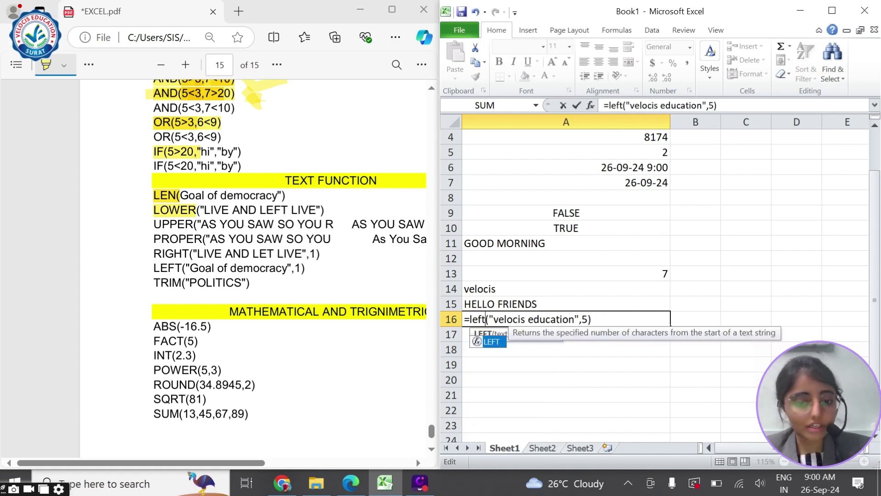
pyautogui.moveTo(494, 319); pyautogui.dragTo(520, 318)
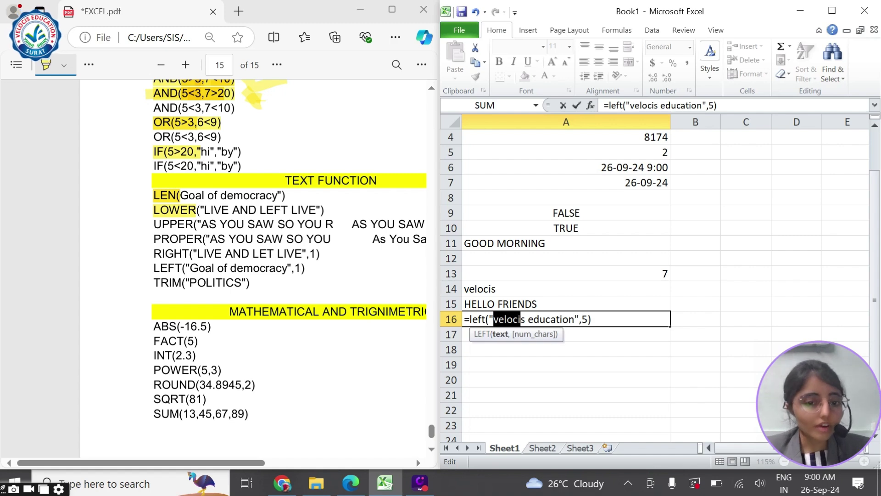
pyautogui.press('Return')
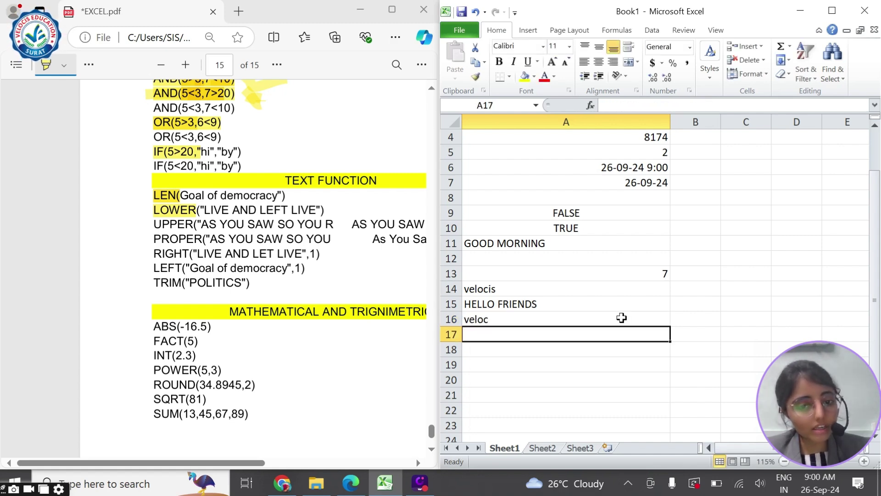
pyautogui.click(507, 321)
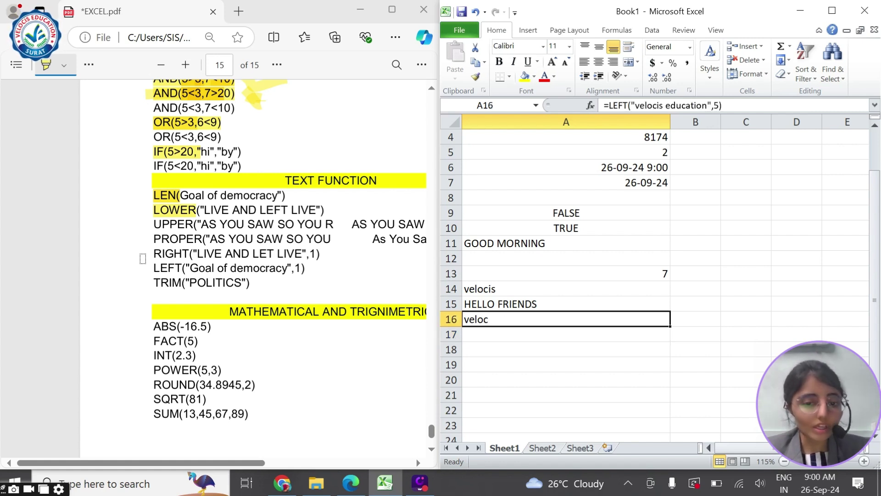
# Switch to the PDF and highlight the start of the RIGHT, LEFT and TRIM examples and the closing word LIVE in the RIGHT example
pyautogui.click(159, 263)
pyautogui.moveTo(173, 254)
pyautogui.mouseDown()
pyautogui.moveTo(206, 255)
pyautogui.moveTo(205, 268)
pyautogui.moveTo(205, 253)
pyautogui.mouseUp()
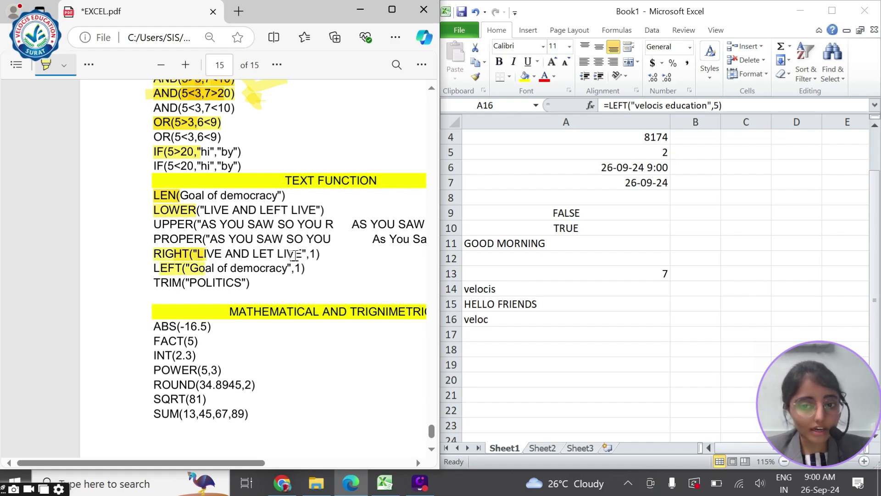
pyautogui.moveTo(306, 253); pyautogui.dragTo(274, 254)
pyautogui.moveTo(156, 270); pyautogui.dragTo(227, 268)
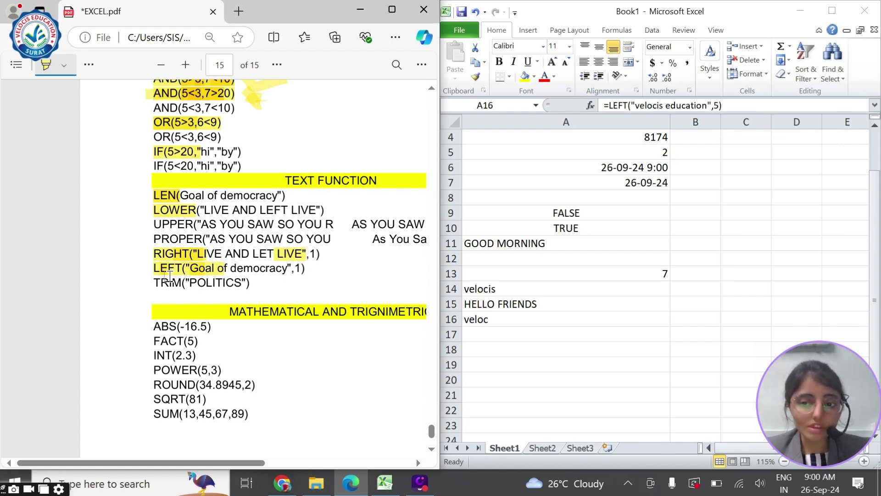
pyautogui.moveTo(146, 281)
pyautogui.mouseDown()
pyautogui.moveTo(227, 283)
pyautogui.moveTo(212, 284)
pyautogui.mouseUp()
# Switch to Excel and enter a TRIM formula in A17 on the text "hello friend good morning all", with several extra spaces between the words
pyautogui.click(518, 334)
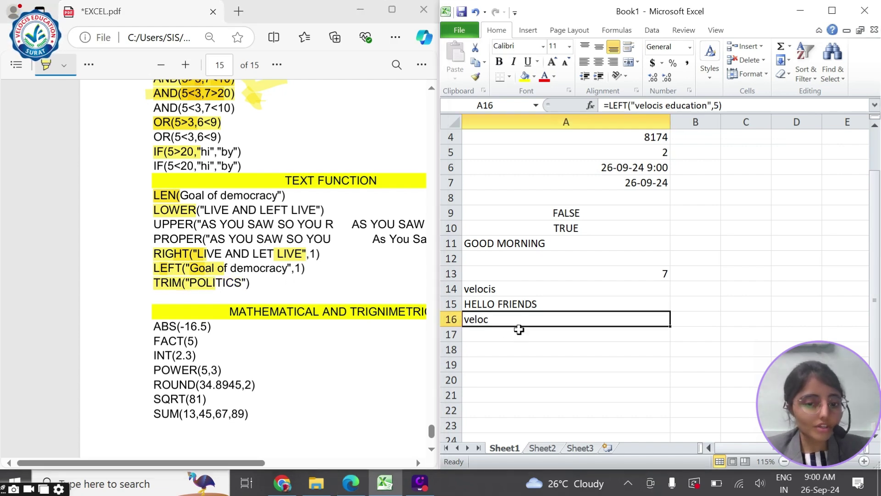
pyautogui.write('=trim')
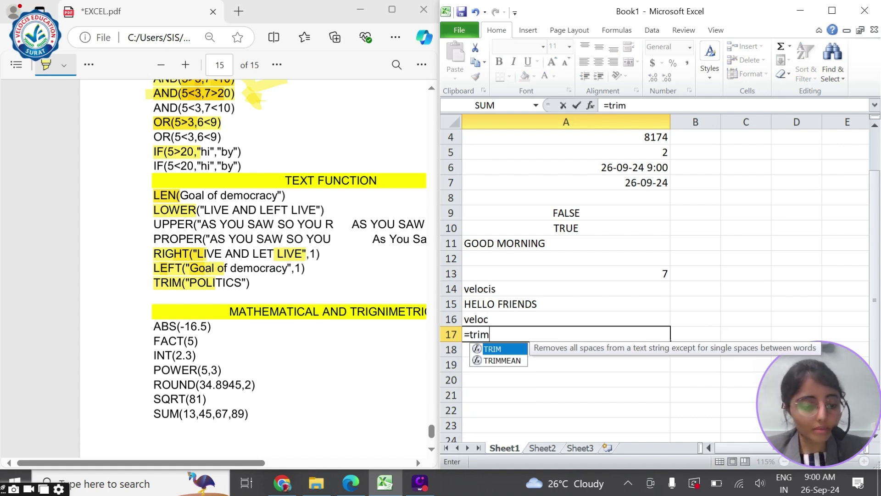
pyautogui.write('("')
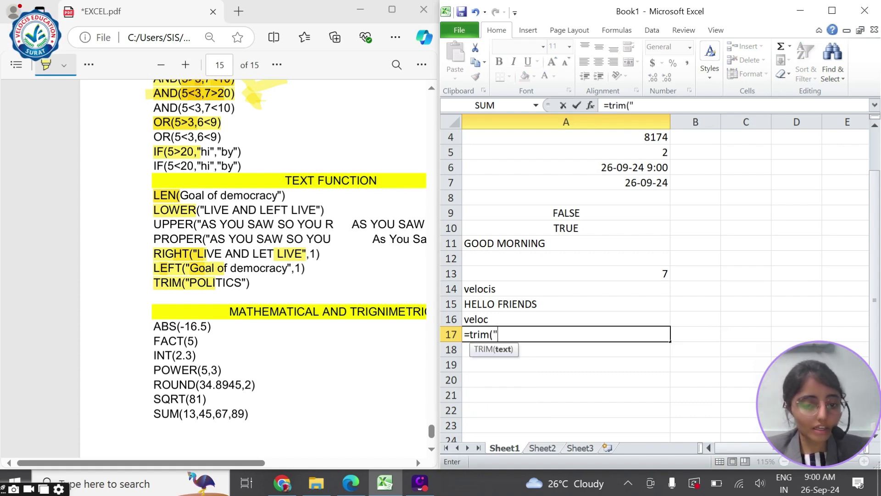
pyautogui.write('hello f')
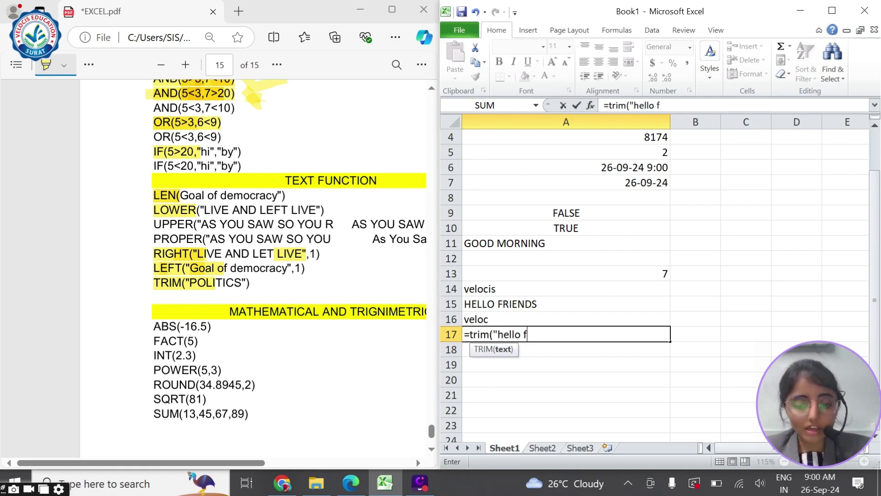
pyautogui.write('riend')
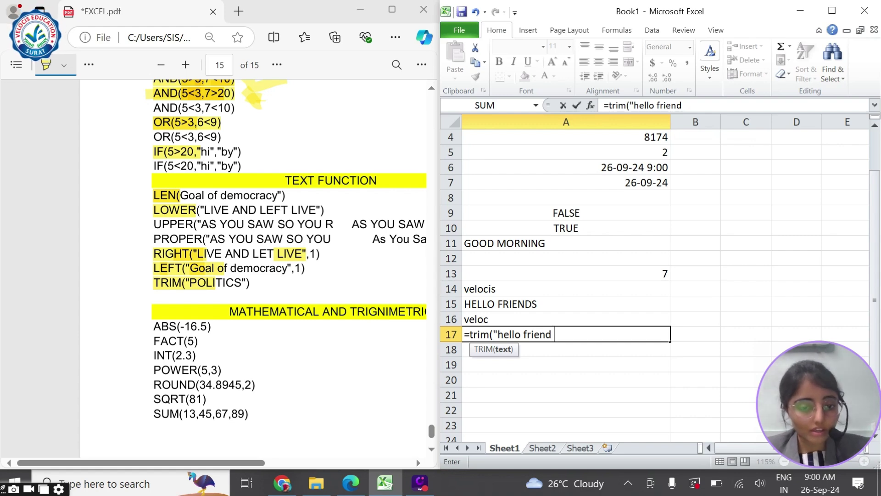
pyautogui.click(521, 334)
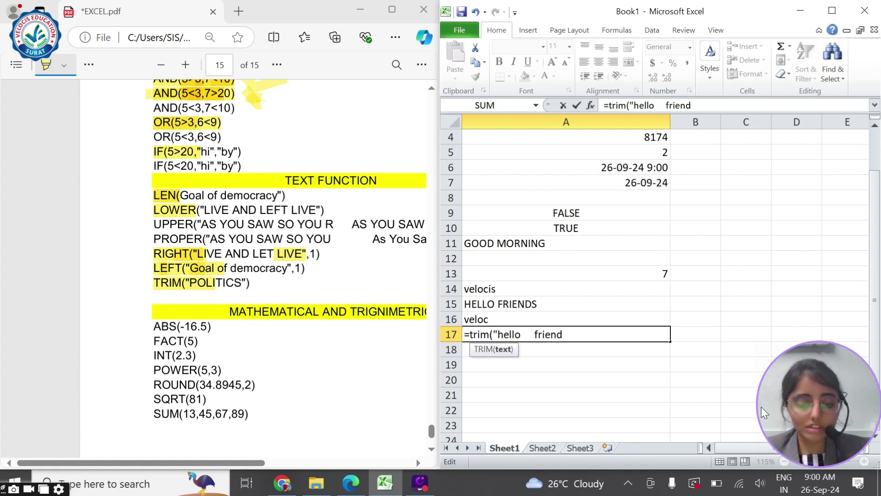
pyautogui.write('good   ')
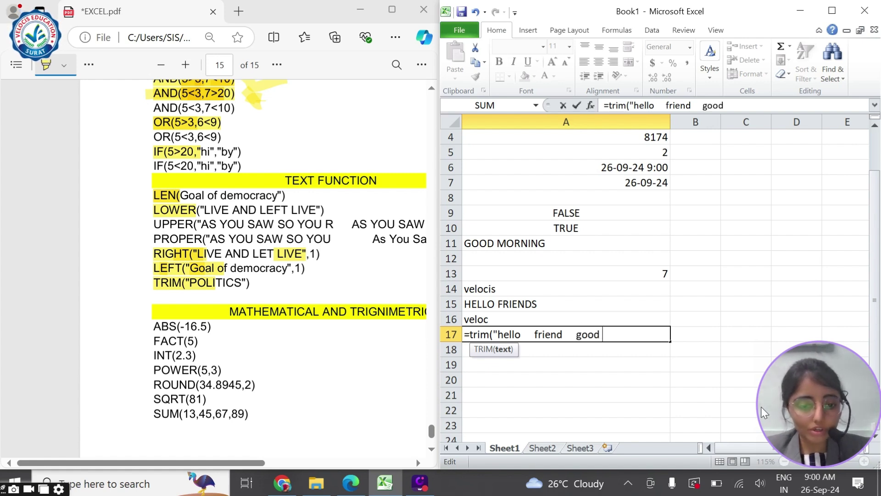
pyautogui.write('morning   ')
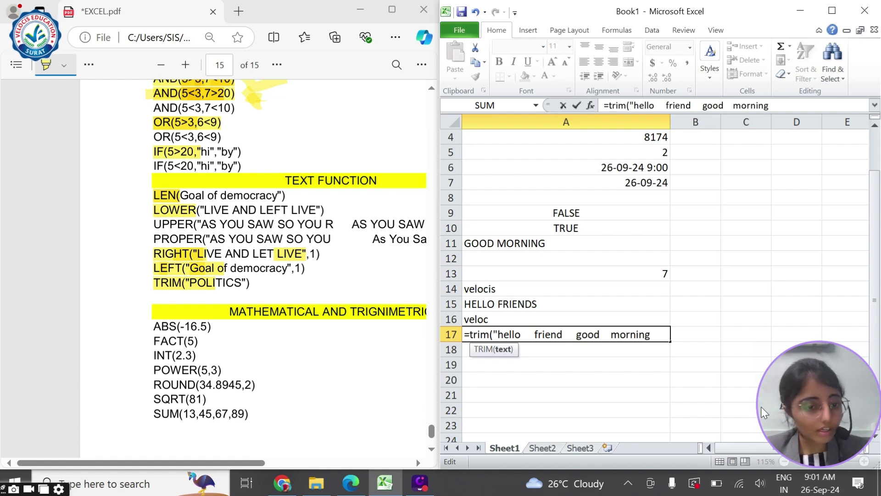
pyautogui.write('alll')
pyautogui.press('BackSpace')
pyautogui.write('"')
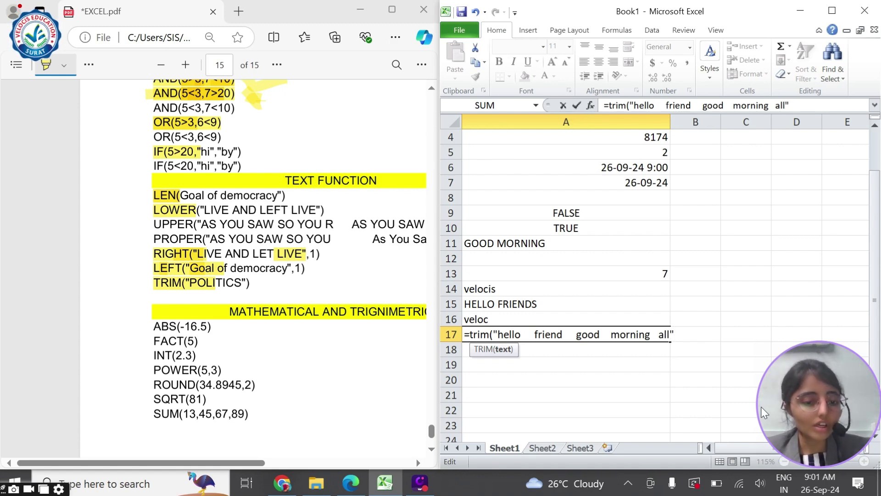
pyautogui.write(')')
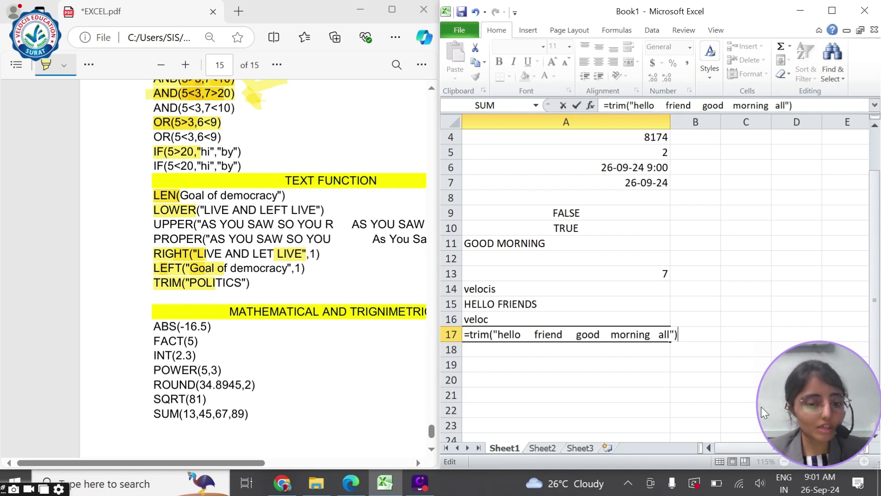
pyautogui.press('Return')
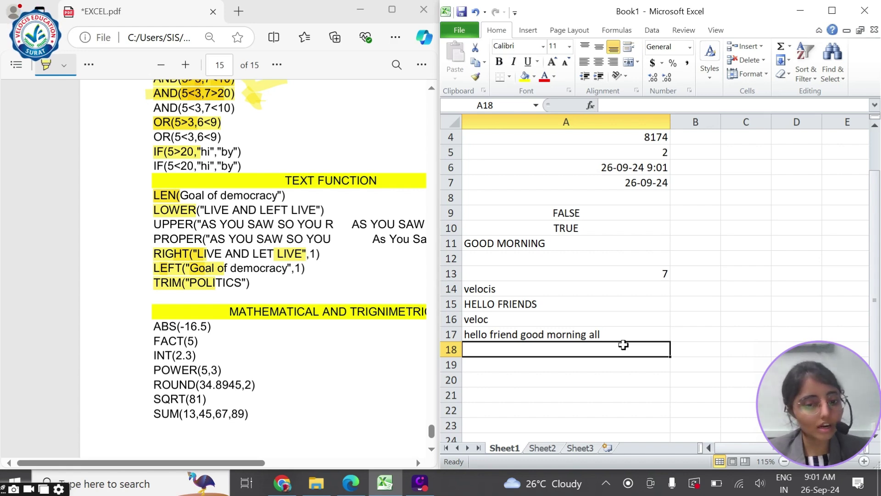
# Switch to the PDF and highlight the TRIM("POLITICS") example and the ABS(-16.5) example in the mathematical section
pyautogui.click(166, 285)
pyautogui.moveTo(165, 284); pyautogui.dragTo(246, 285)
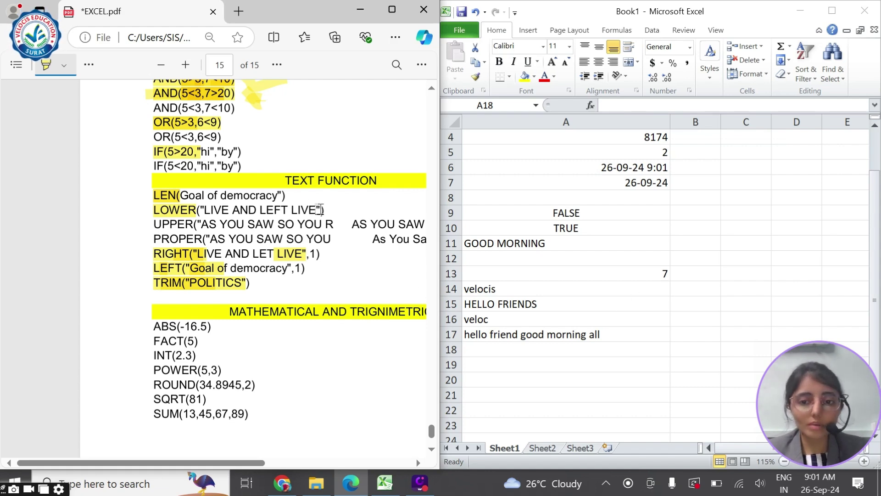
pyautogui.scroll(-2, 393, 257)
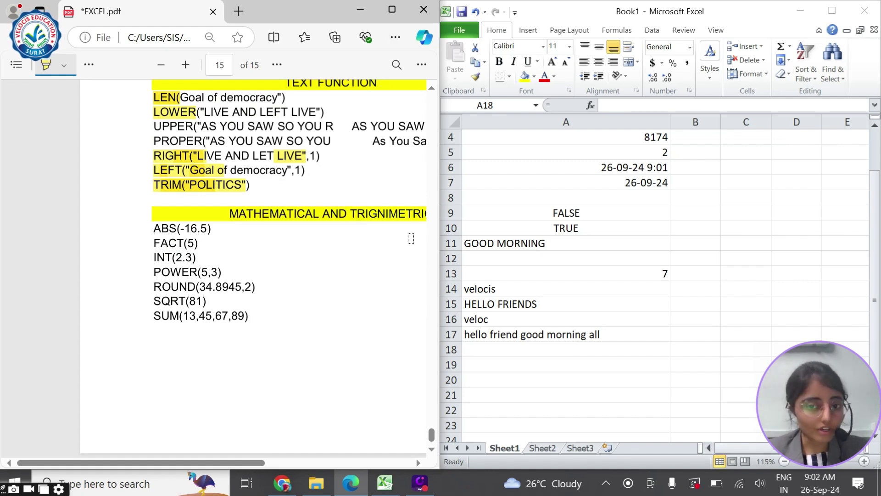
pyautogui.click(606, 347)
pyautogui.click(496, 363)
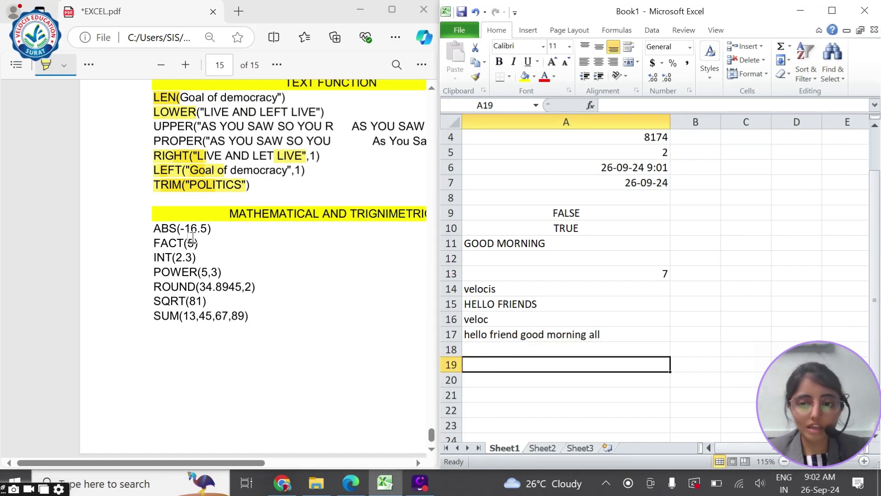
pyautogui.moveTo(156, 227); pyautogui.dragTo(221, 227)
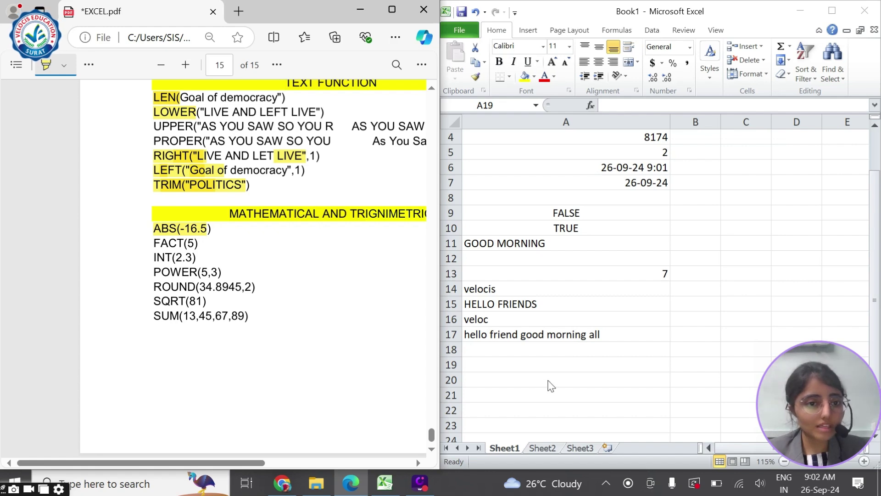
# Switch to Excel, enter the formula =ABS(-33) in cell A19 and check its result
pyautogui.click(481, 364)
pyautogui.write('=')
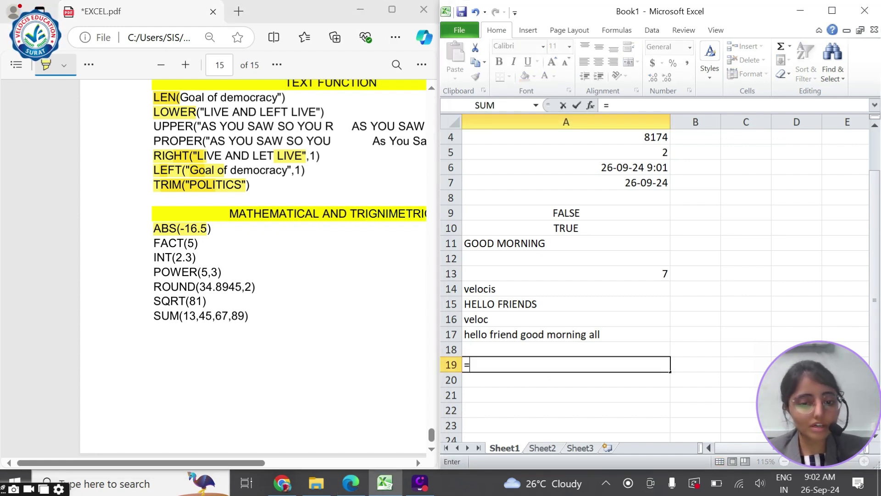
pyautogui.write('abs')
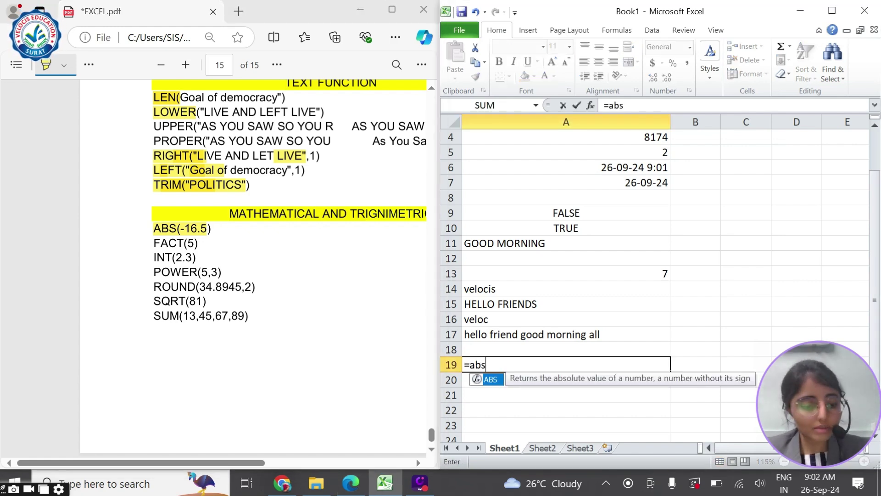
pyautogui.write('(')
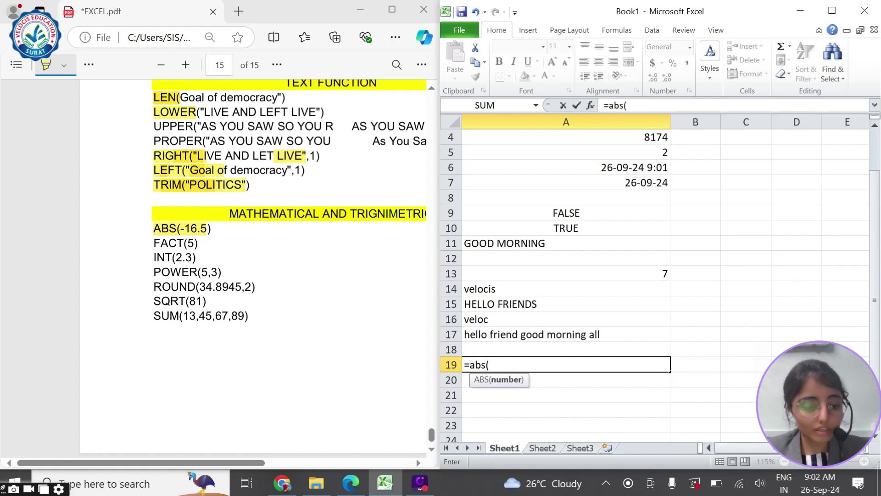
pyautogui.write('-33')
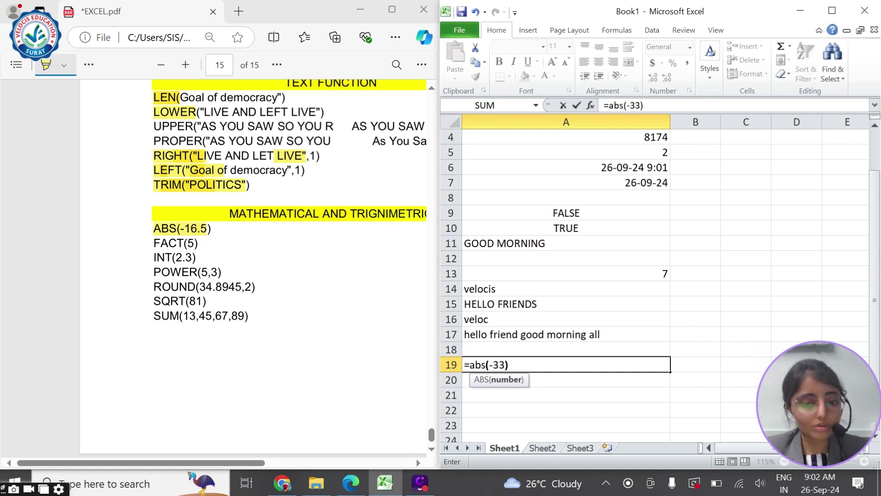
pyautogui.press('Return')
pyautogui.click(525, 362)
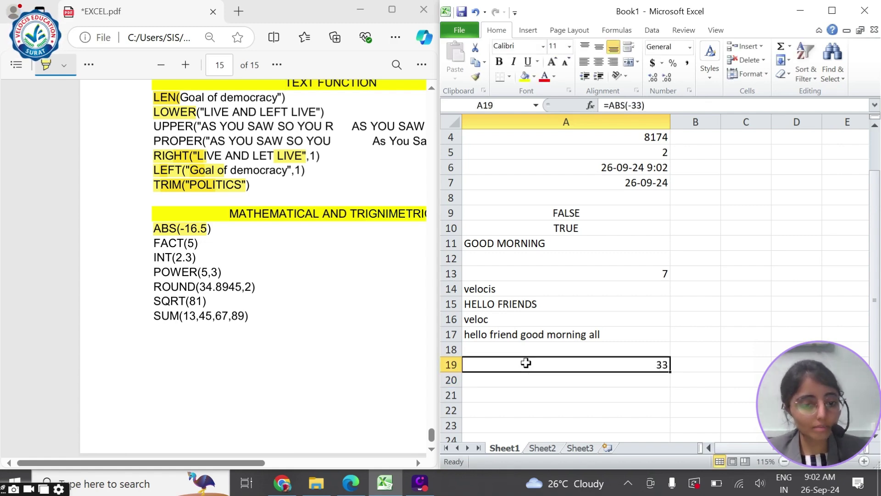
pyautogui.press('Return')
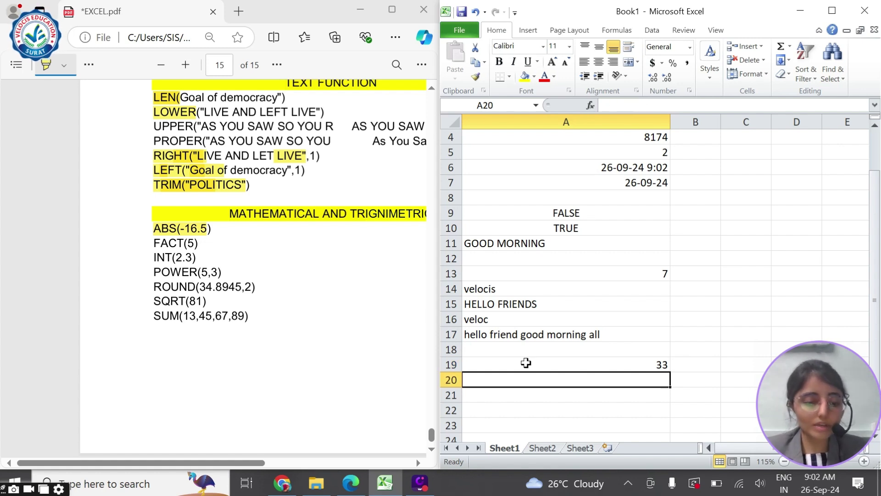
# Enter the factorial formula =FACT(5) in cell A20 and check its result
pyautogui.write('=fact')
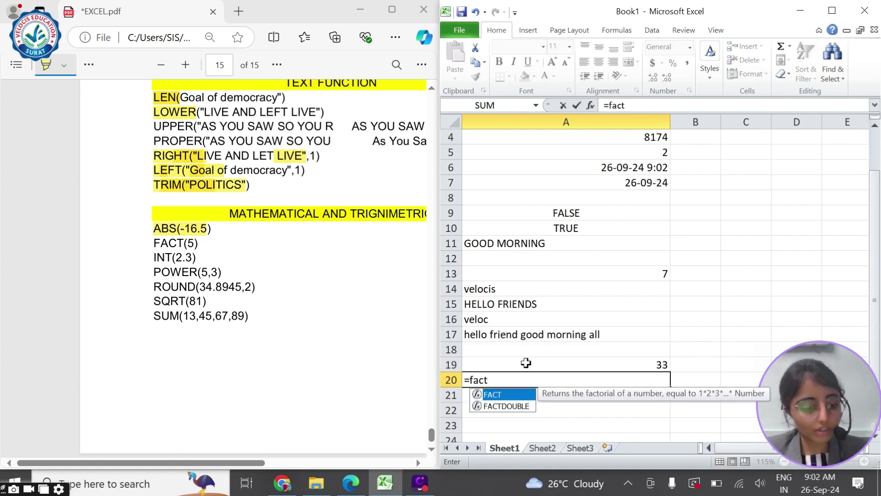
pyautogui.write('(5')
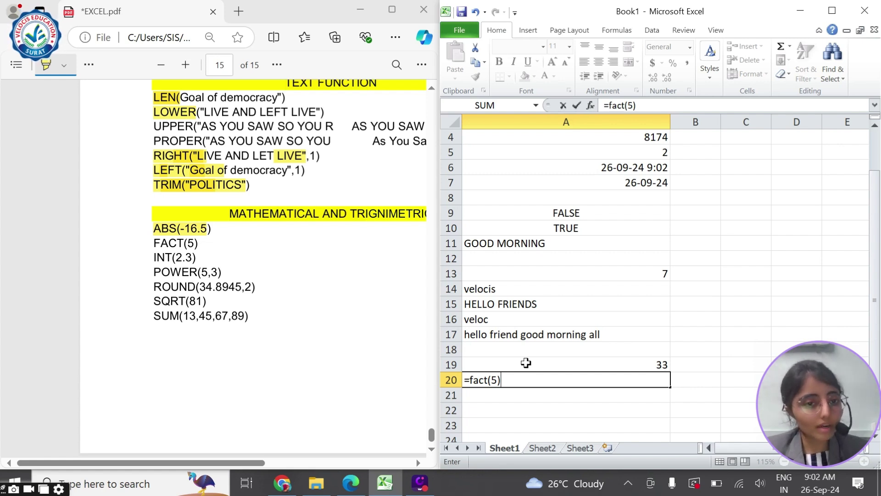
pyautogui.press('Return')
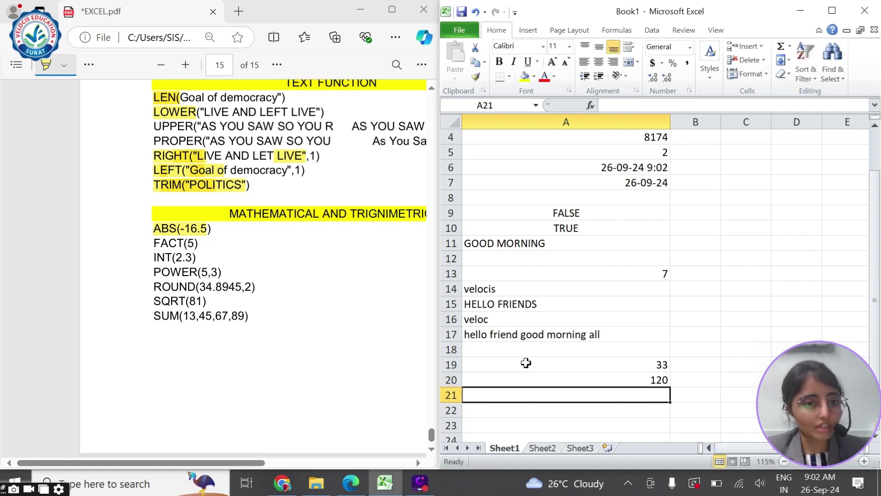
pyautogui.press('Up')
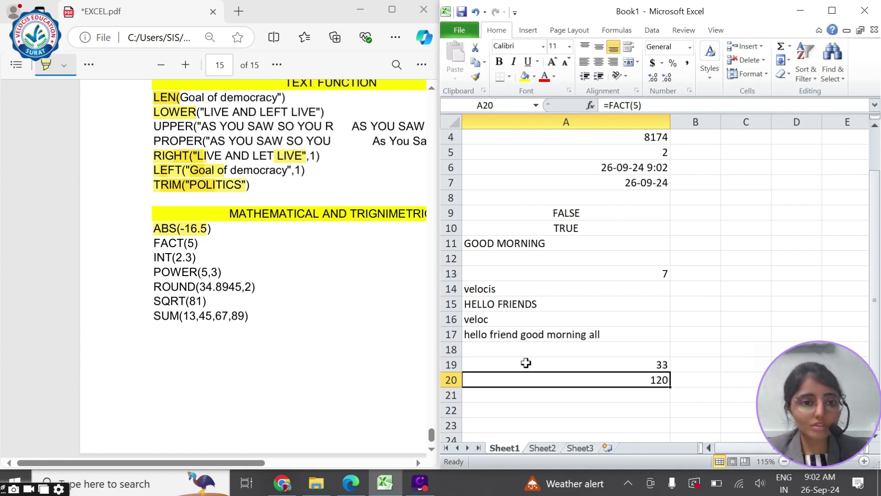
pyautogui.press('Return')
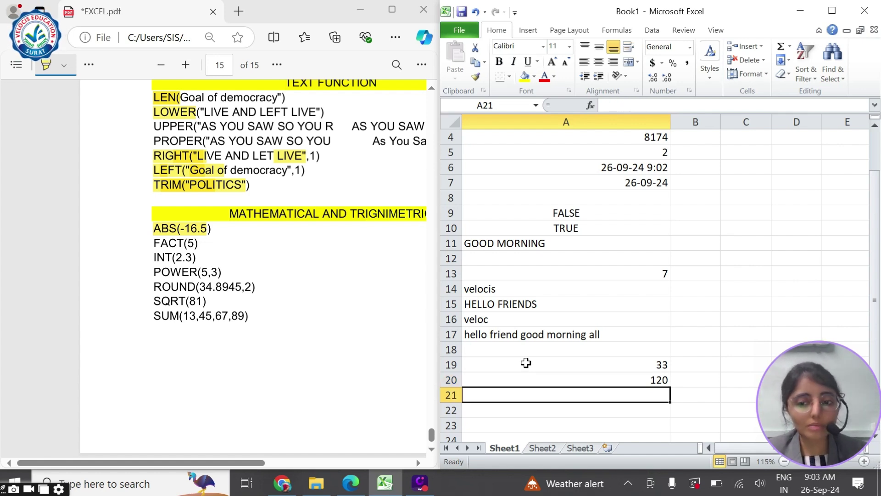
# Enter the formula =INT(3.66) in cell A21 to get the integer part of the number
pyautogui.write('=ij')
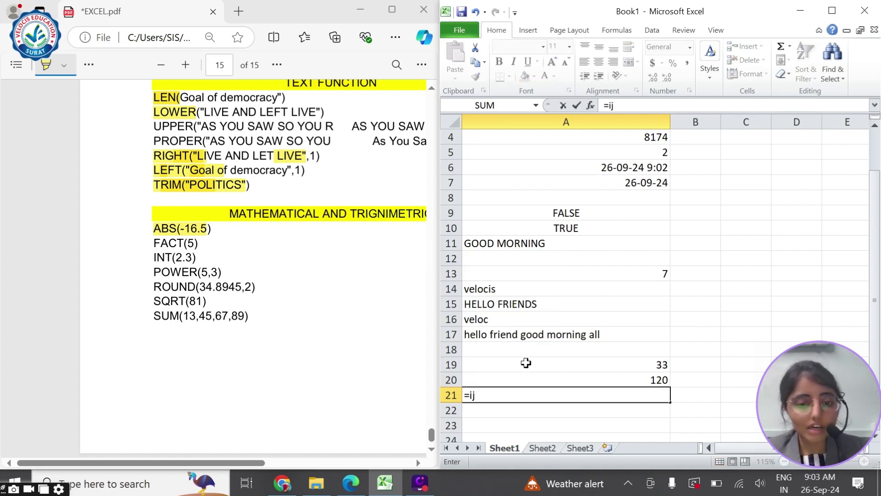
pyautogui.press('BackSpace')
pyautogui.write('nt(')
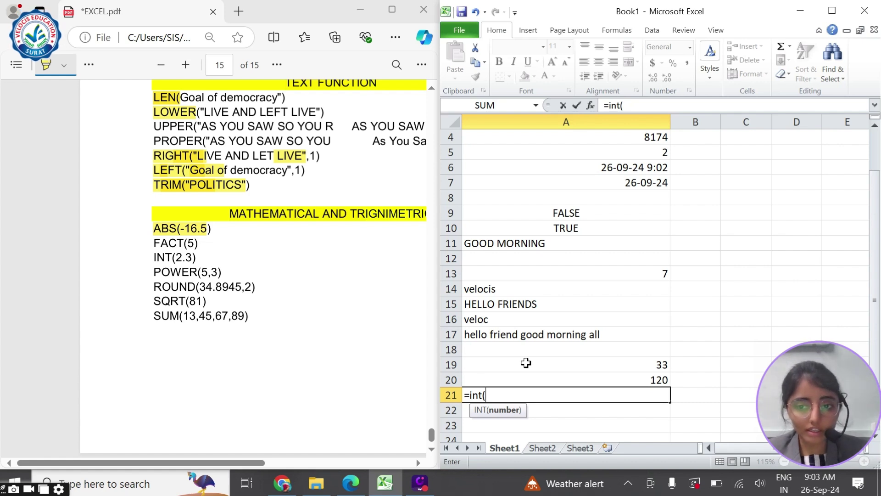
pyautogui.write('3.66')
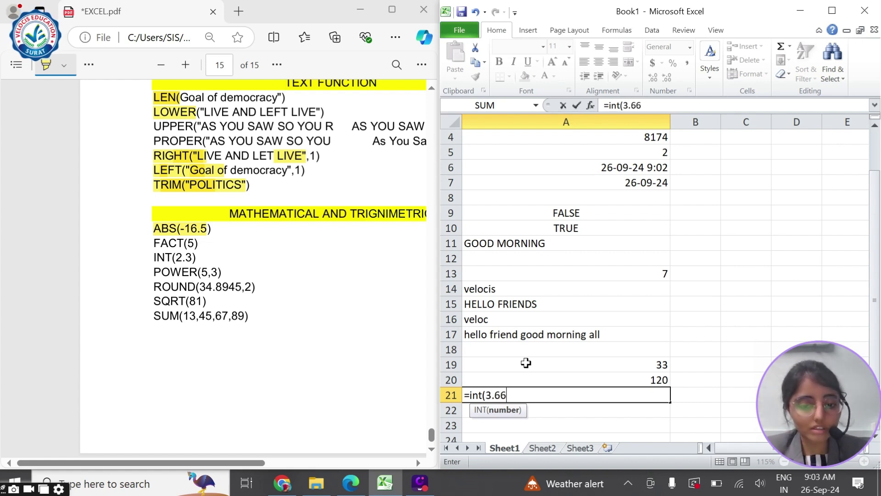
pyautogui.write(')')
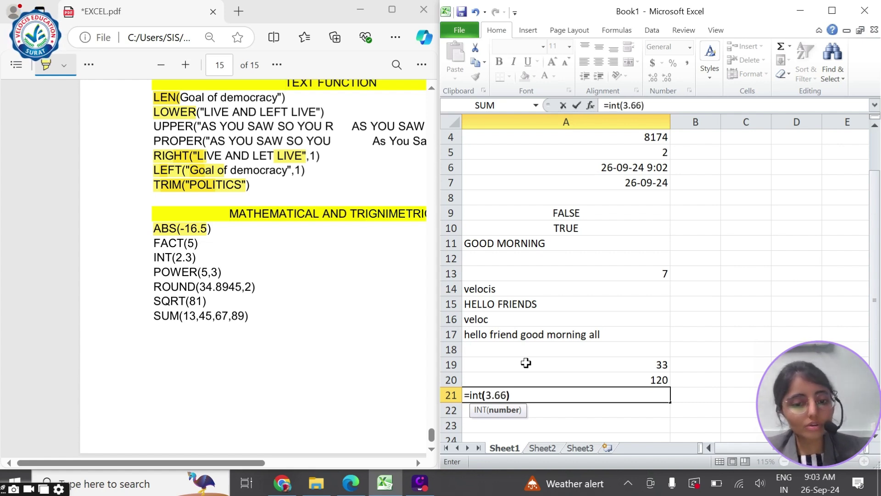
pyautogui.press('Return')
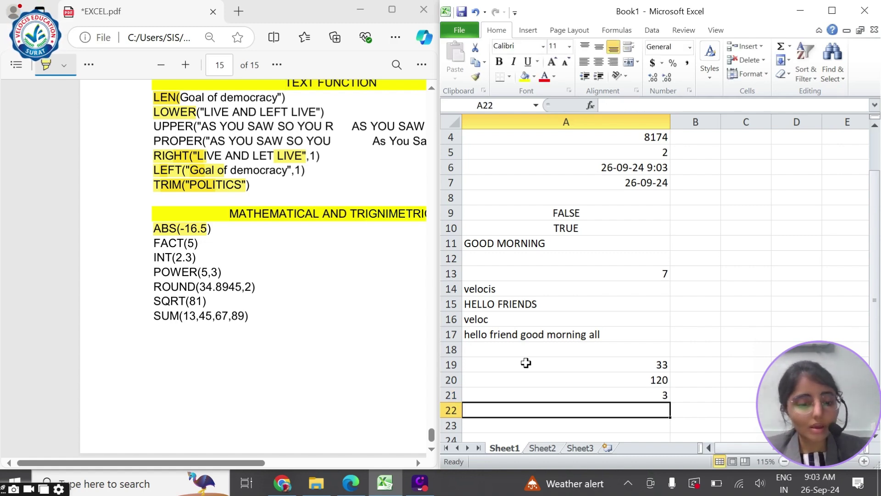
# Enter the formula =POWER(5,3) in cell A22 to raise 5 to the third power
pyautogui.write('=pow')
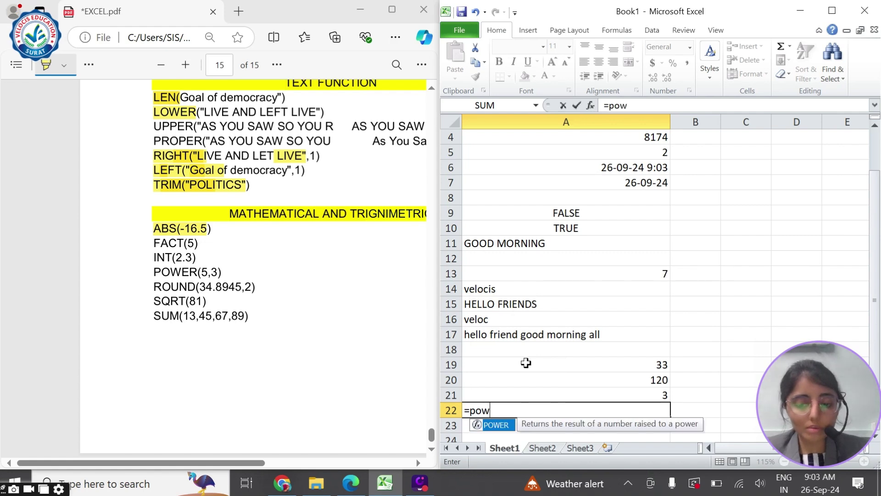
pyautogui.write('e')
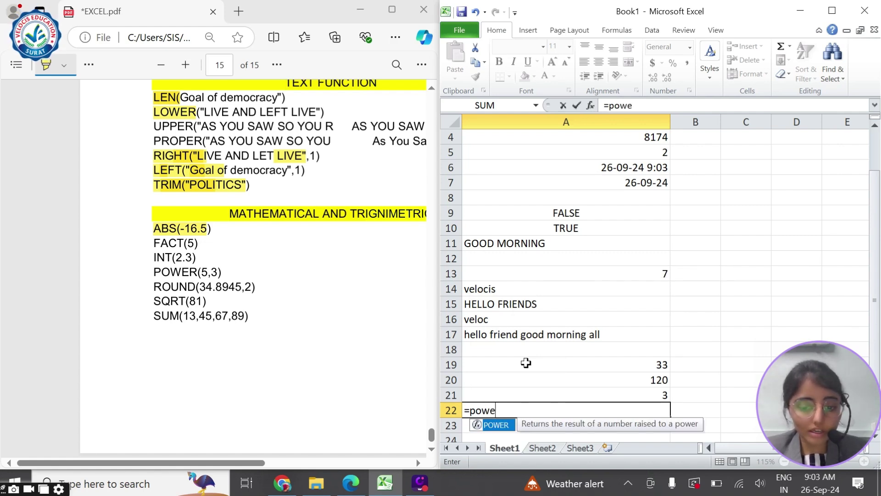
pyautogui.write('r(5,3)')
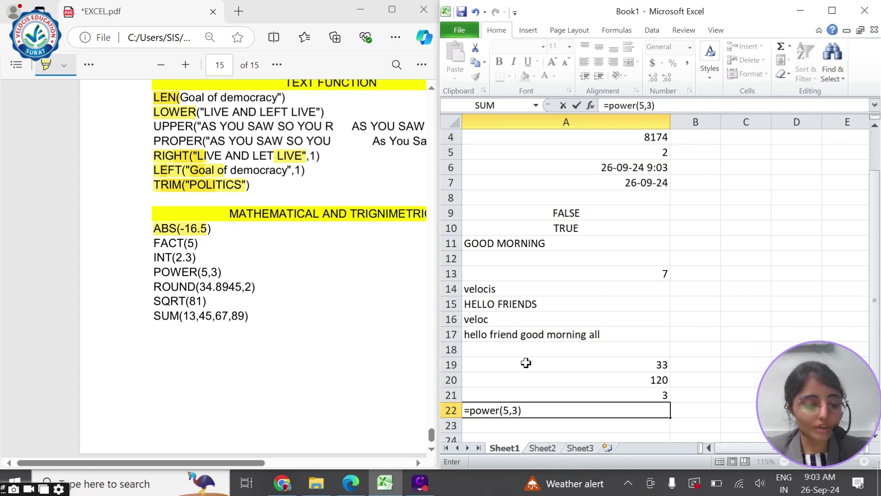
pyautogui.press('Return')
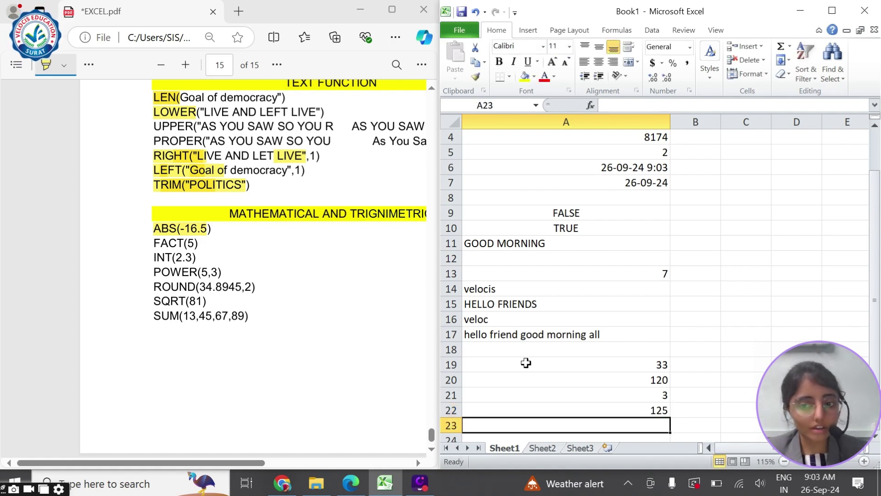
# Switch to the PDF and highlight the ROUND(34.8945,2) example in the mathematical functions list
pyautogui.scroll(-2, 526, 363)
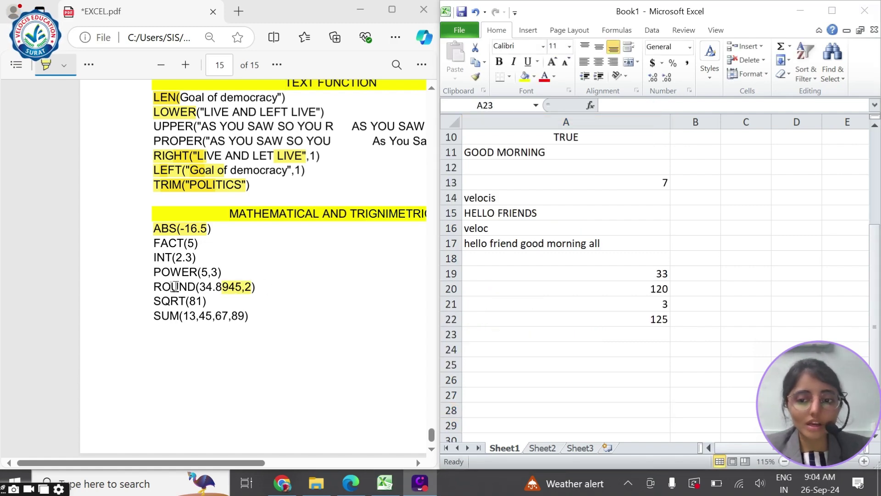
pyautogui.click(157, 287)
pyautogui.moveTo(158, 286); pyautogui.dragTo(257, 287)
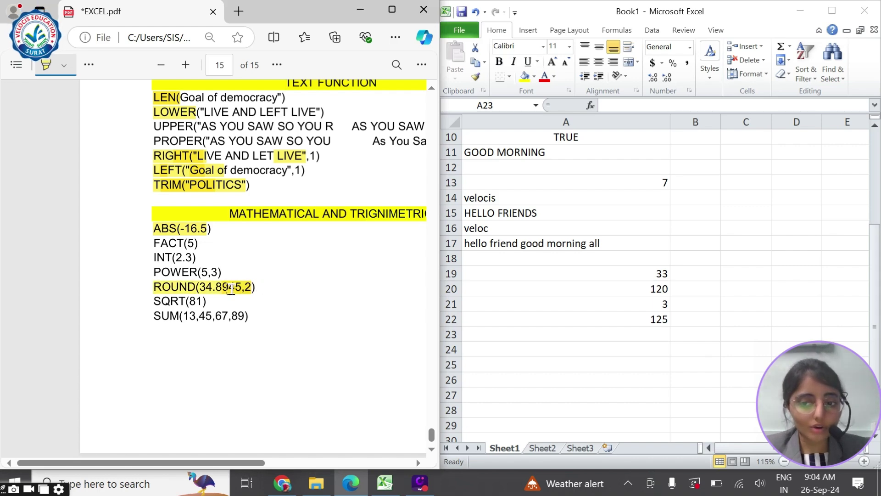
pyautogui.moveTo(160, 288); pyautogui.dragTo(183, 288)
# Switch to Excel, enter the formula =ROUND(34.5367,1) in cell A23 and check its result
pyautogui.doubleClick(561, 347)
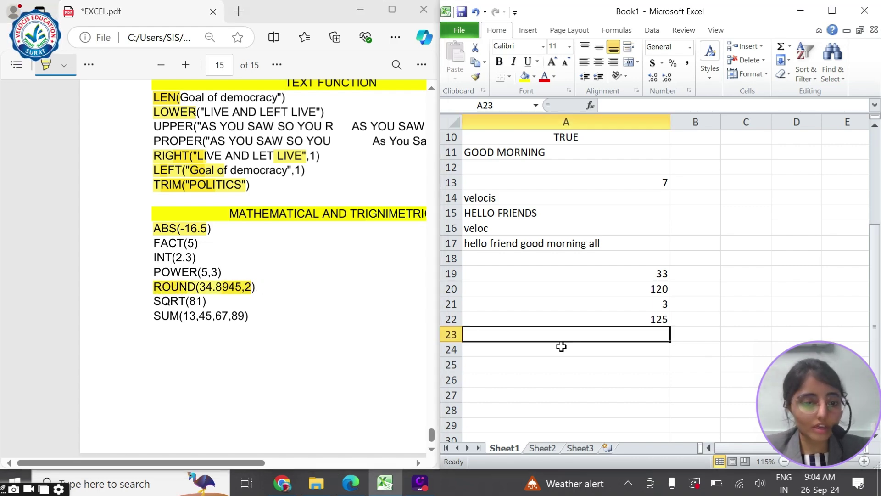
pyautogui.write('=')
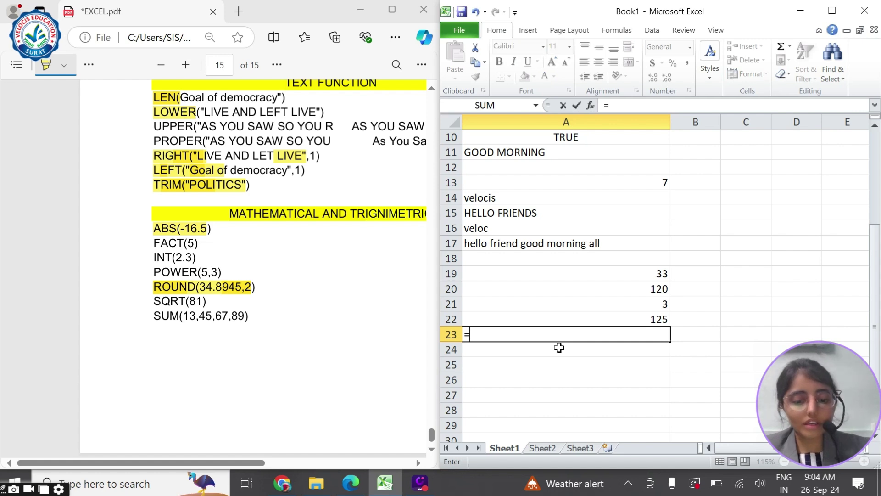
pyautogui.write('roun')
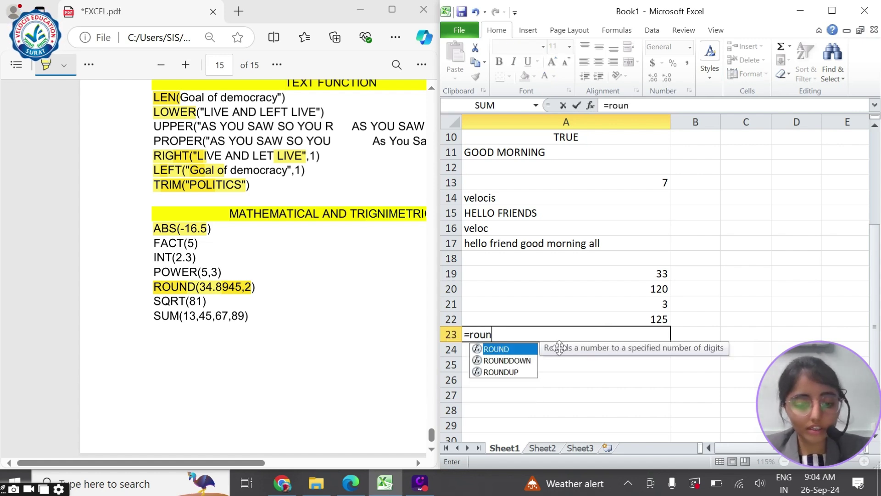
pyautogui.write('d')
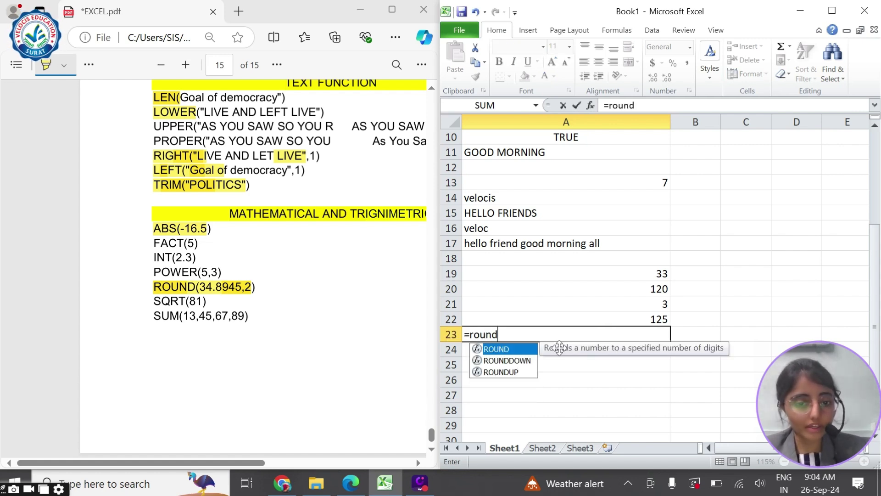
pyautogui.press('Tab')
pyautogui.write('34.5367,1)')
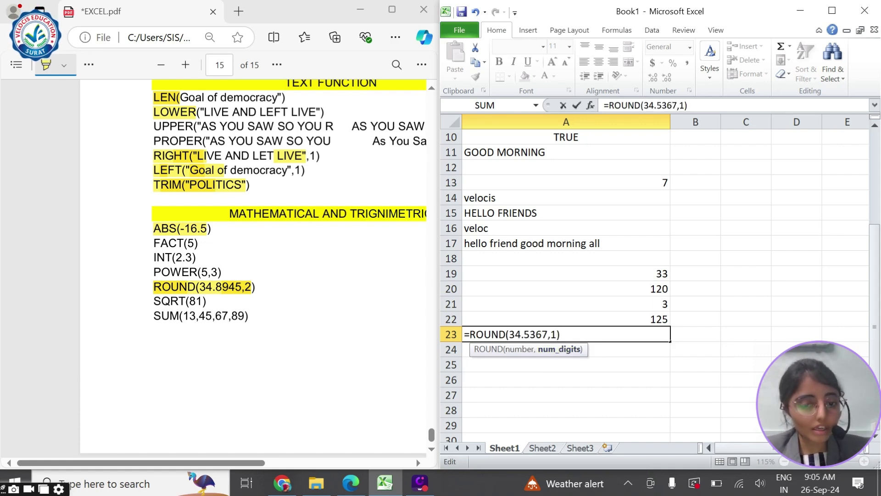
pyautogui.moveTo(515, 334); pyautogui.dragTo(542, 334)
pyautogui.click(561, 335)
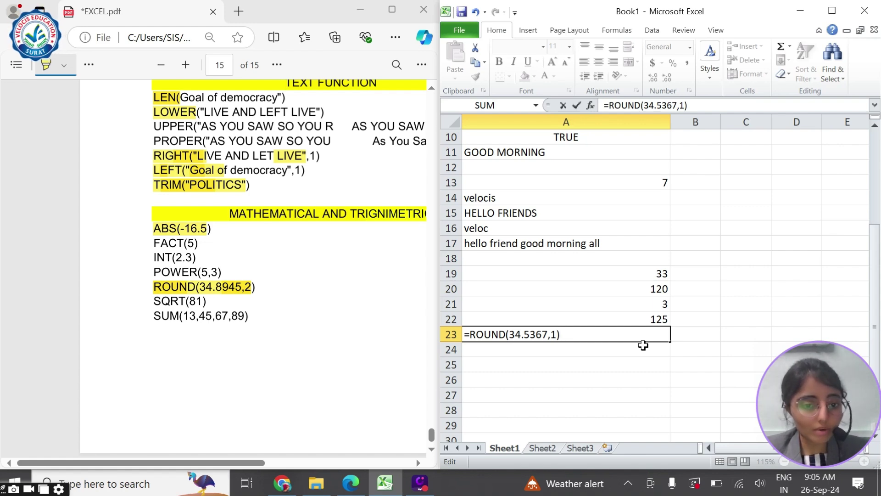
pyautogui.press('Return')
pyautogui.press('Up')
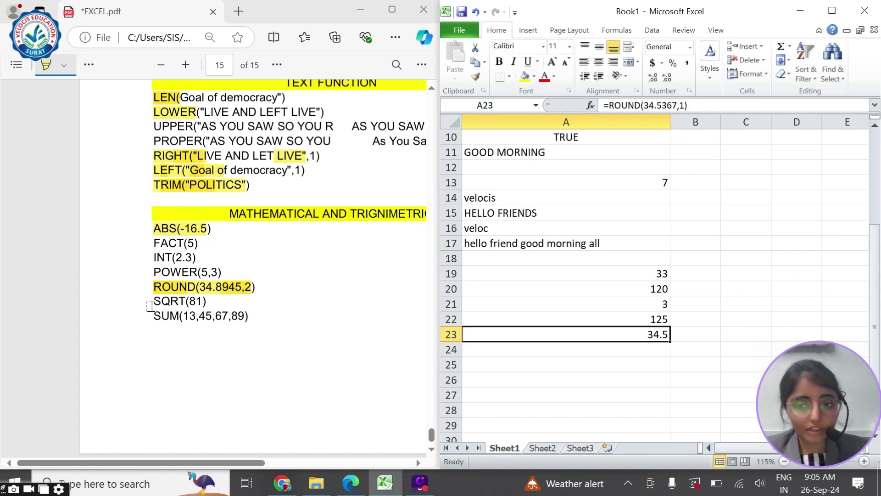
# Highlight the SQRT(81) and SUM(13,45,67,89) examples in the PDF, then enter the formula =SQRT(81) in cell A24 in Excel
pyautogui.moveTo(154, 304); pyautogui.dragTo(242, 307)
pyautogui.click(612, 356)
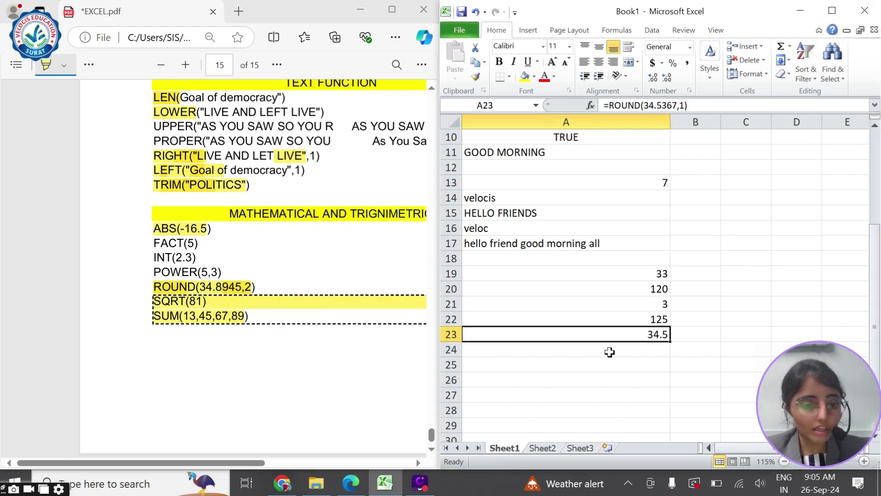
pyautogui.write('=')
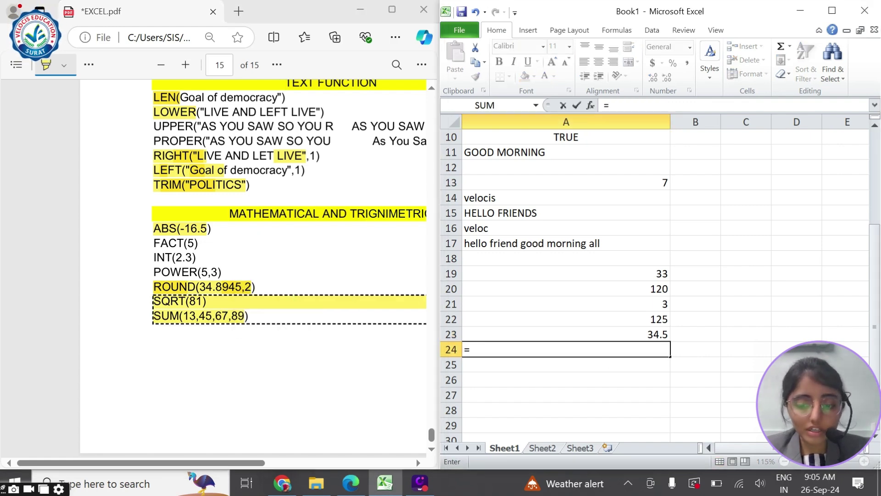
pyautogui.write('s')
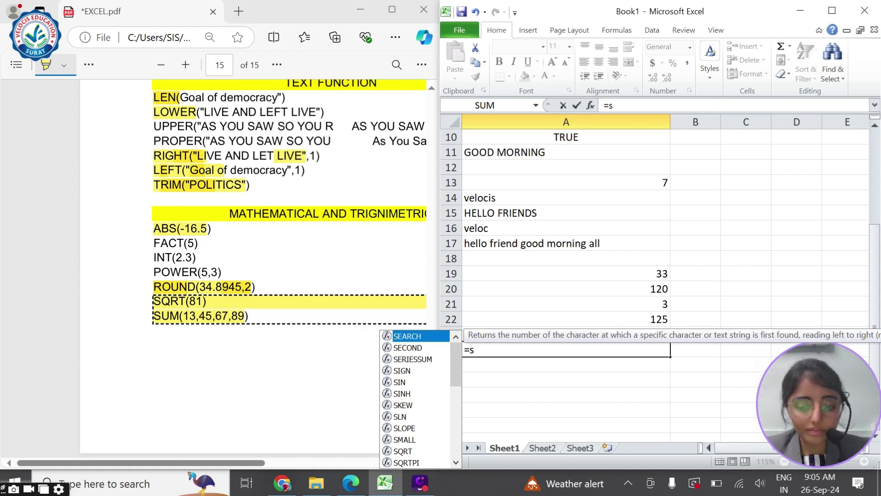
pyautogui.write('qrt(81')
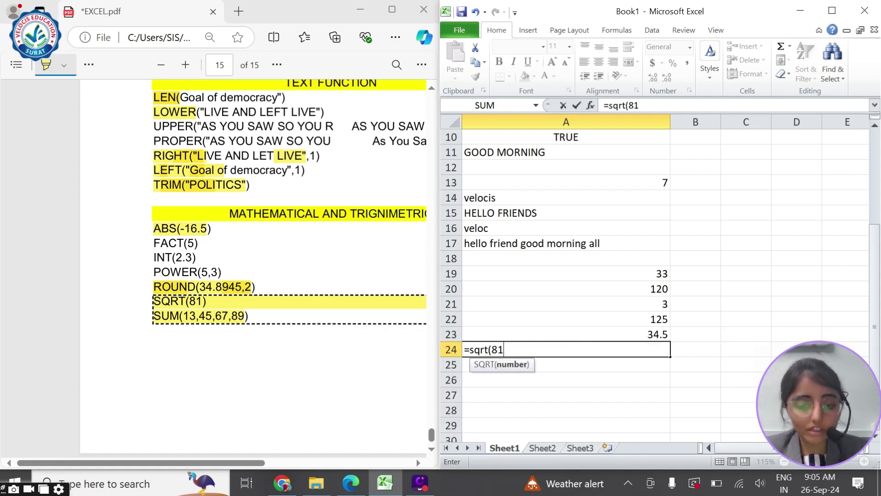
pyautogui.write(')')
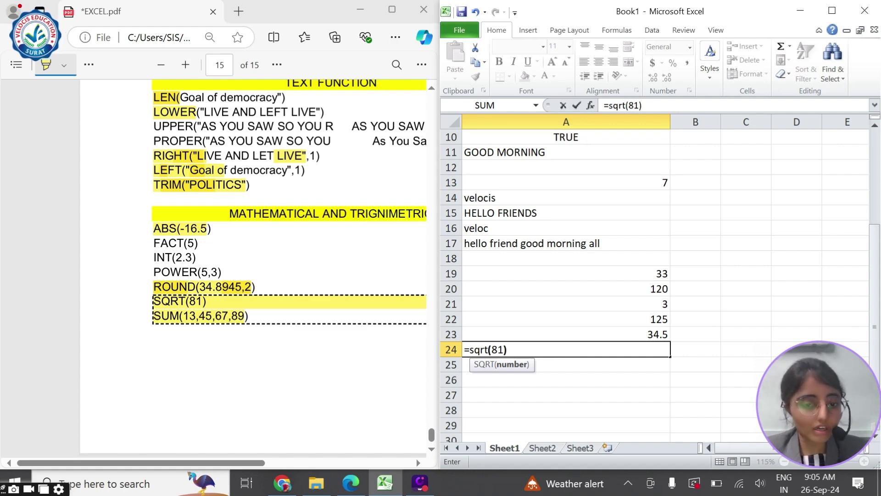
pyautogui.press('Return')
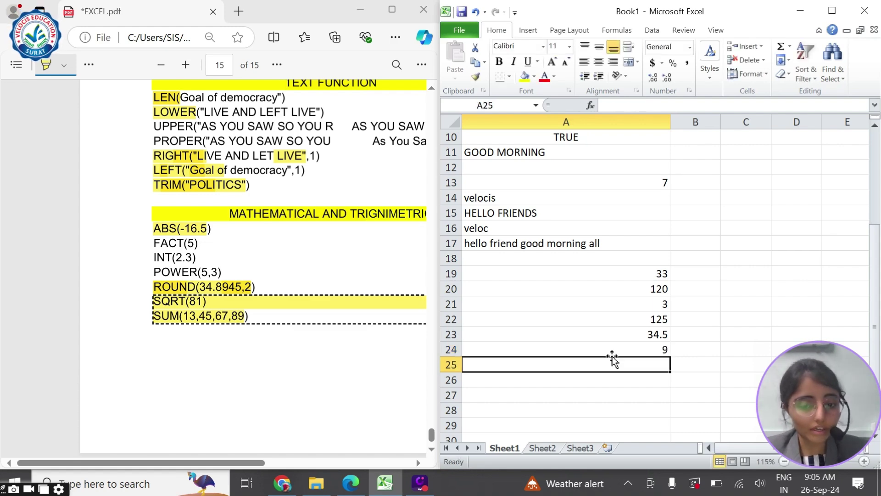
# Enter the formula =SUM(44,66,22) in cell A25 to add the three numbers
pyautogui.write('=su')
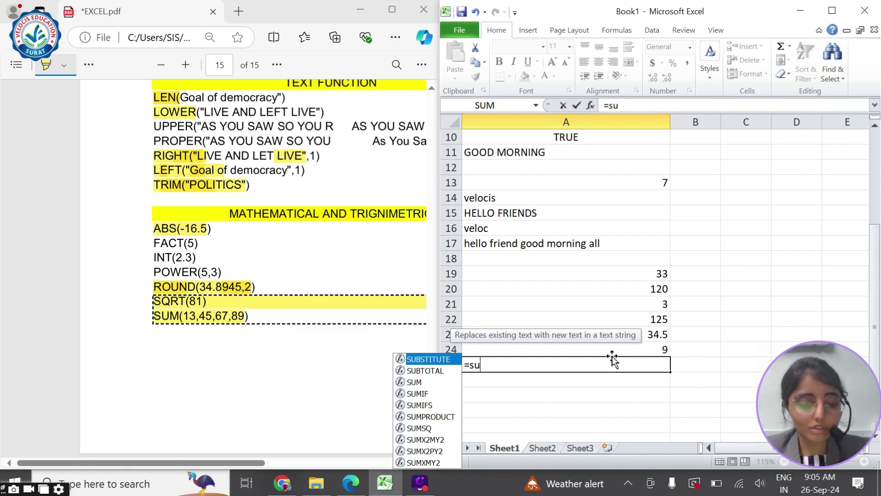
pyautogui.write('m(44,66')
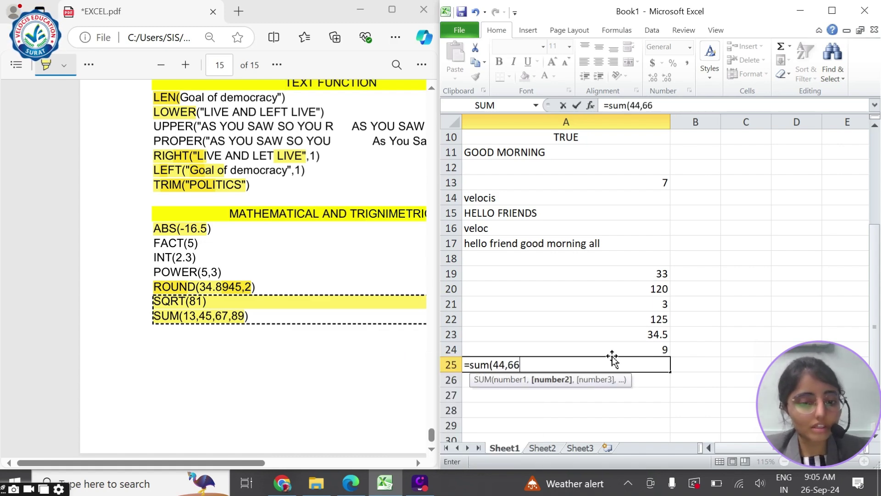
pyautogui.write(',22)')
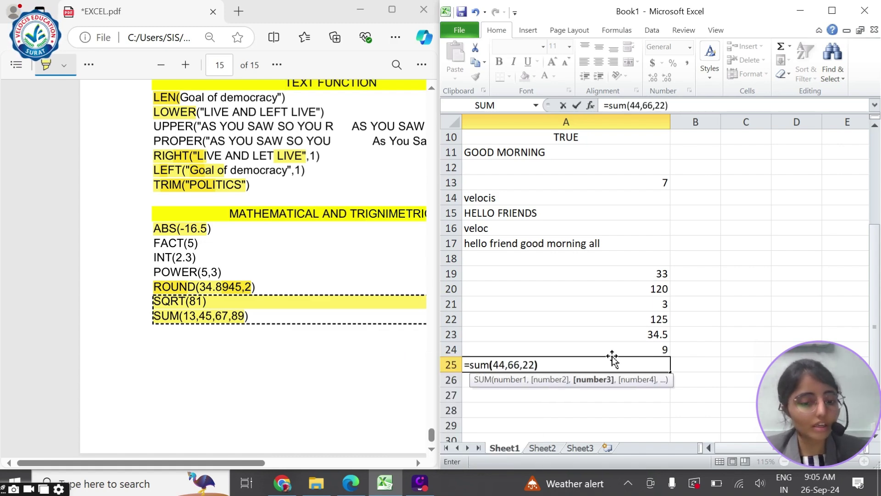
pyautogui.press('Return')
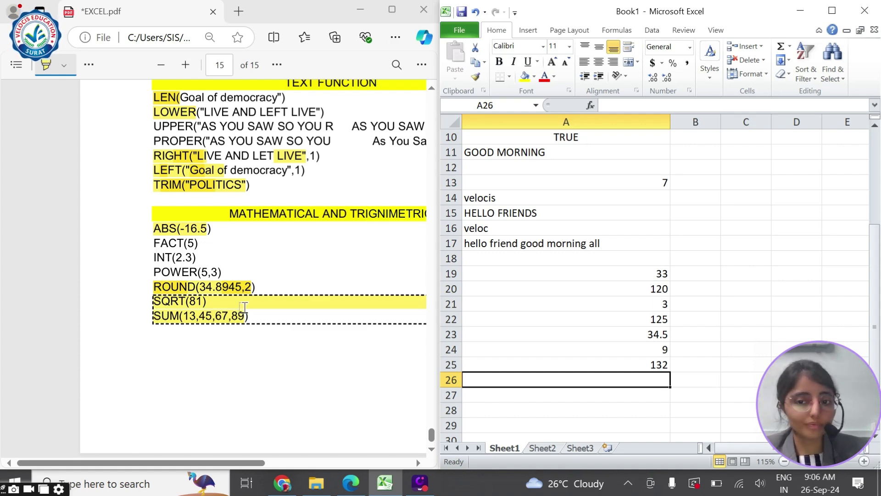
# Review the PDF's function list from the date functions to the mathematical ones, and the matching results in column A of the sheet
pyautogui.scroll(3, 242, 308)
pyautogui.click(284, 261)
pyautogui.scroll(6, 281, 305)
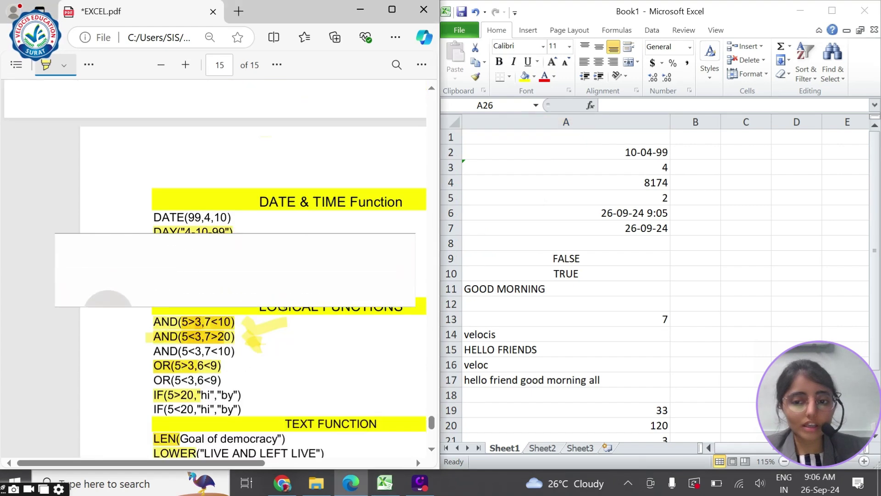
pyautogui.scroll(-3, 281, 304)
pyautogui.scroll(-5, 281, 307)
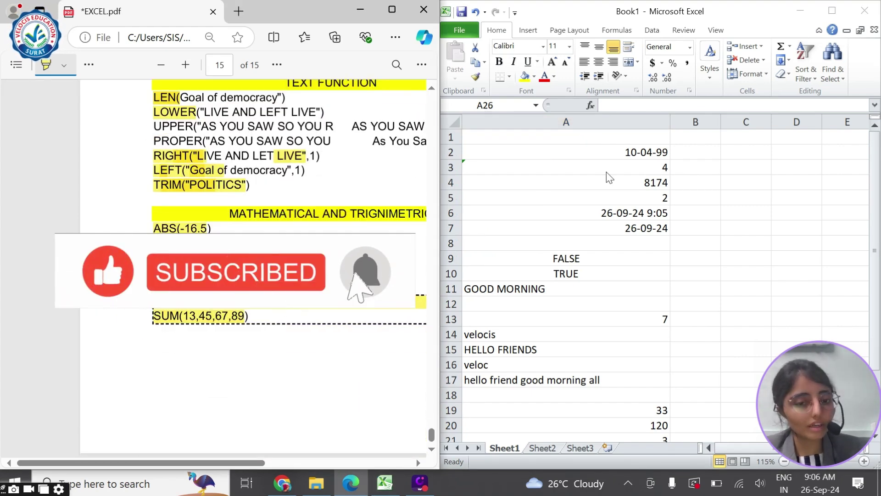
pyautogui.click(609, 275)
pyautogui.scroll(-2, 605, 294)
pyautogui.scroll(-2, 602, 330)
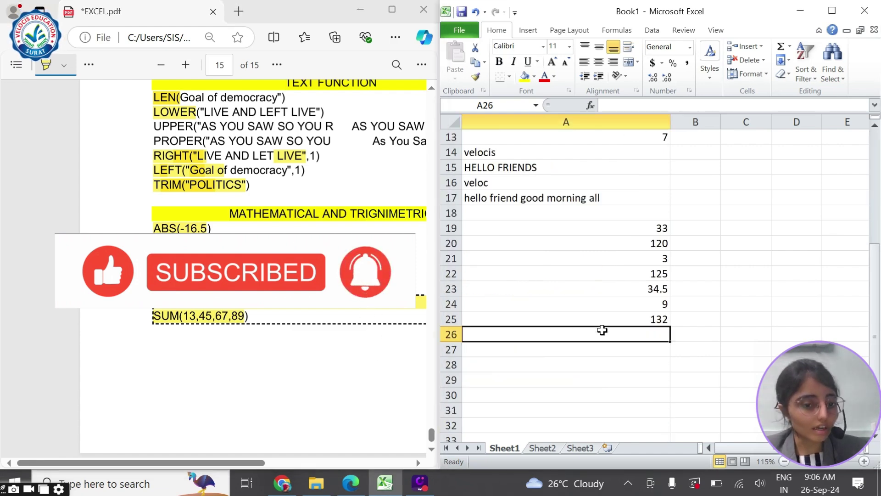